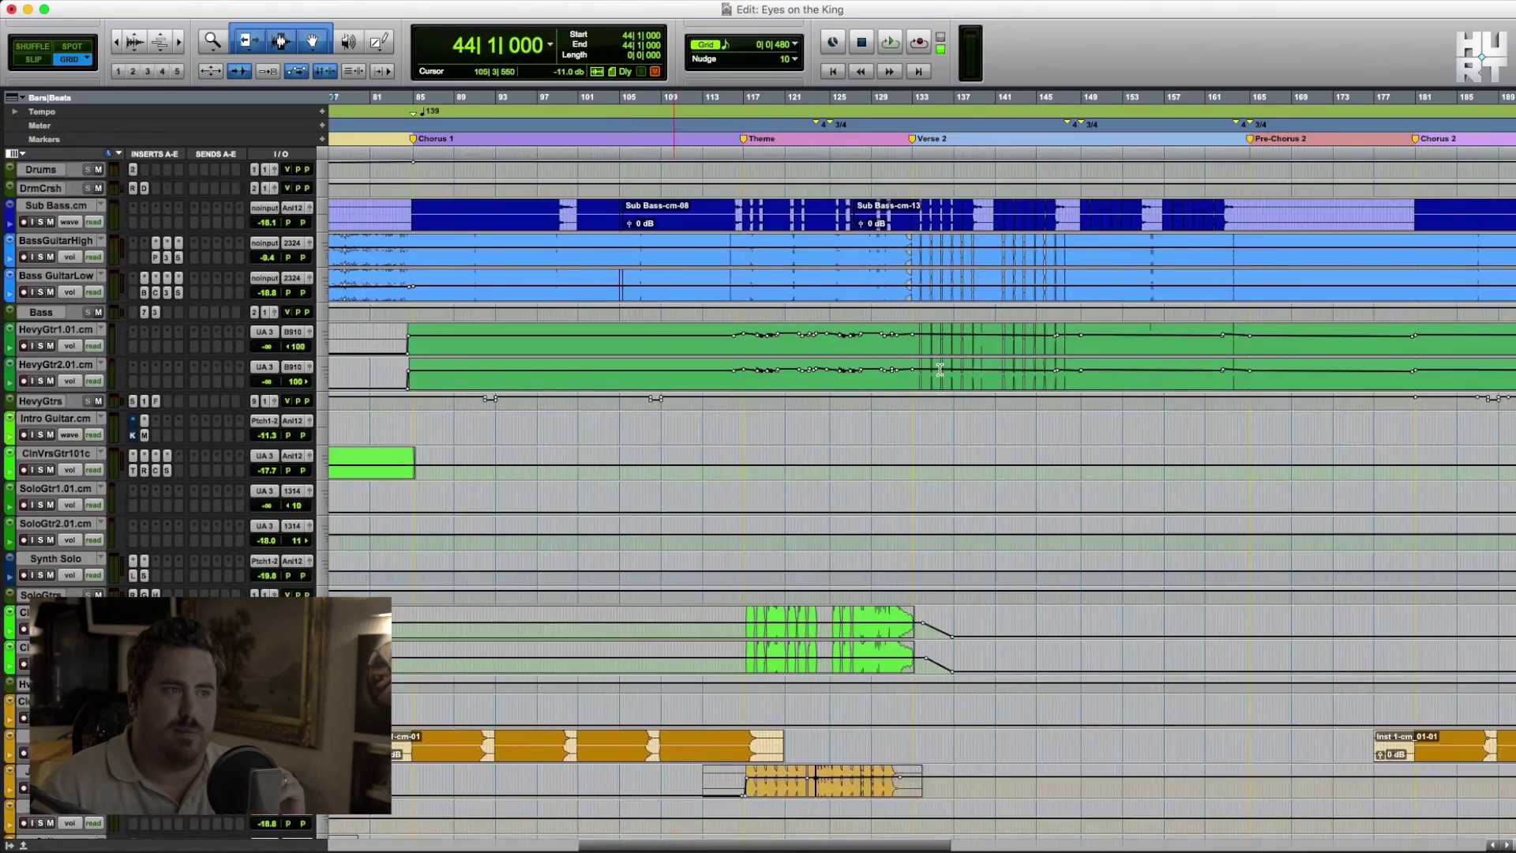
Select and solo the drum tracks from DRM: Kick through DRM: Room, and play them back from bar 161
scroll(789, 371, "left", 4)
scroll(1057, 368, "up", 12)
scroll(1056, 368, "up", 2)
scroll(1056, 367, "right", 10)
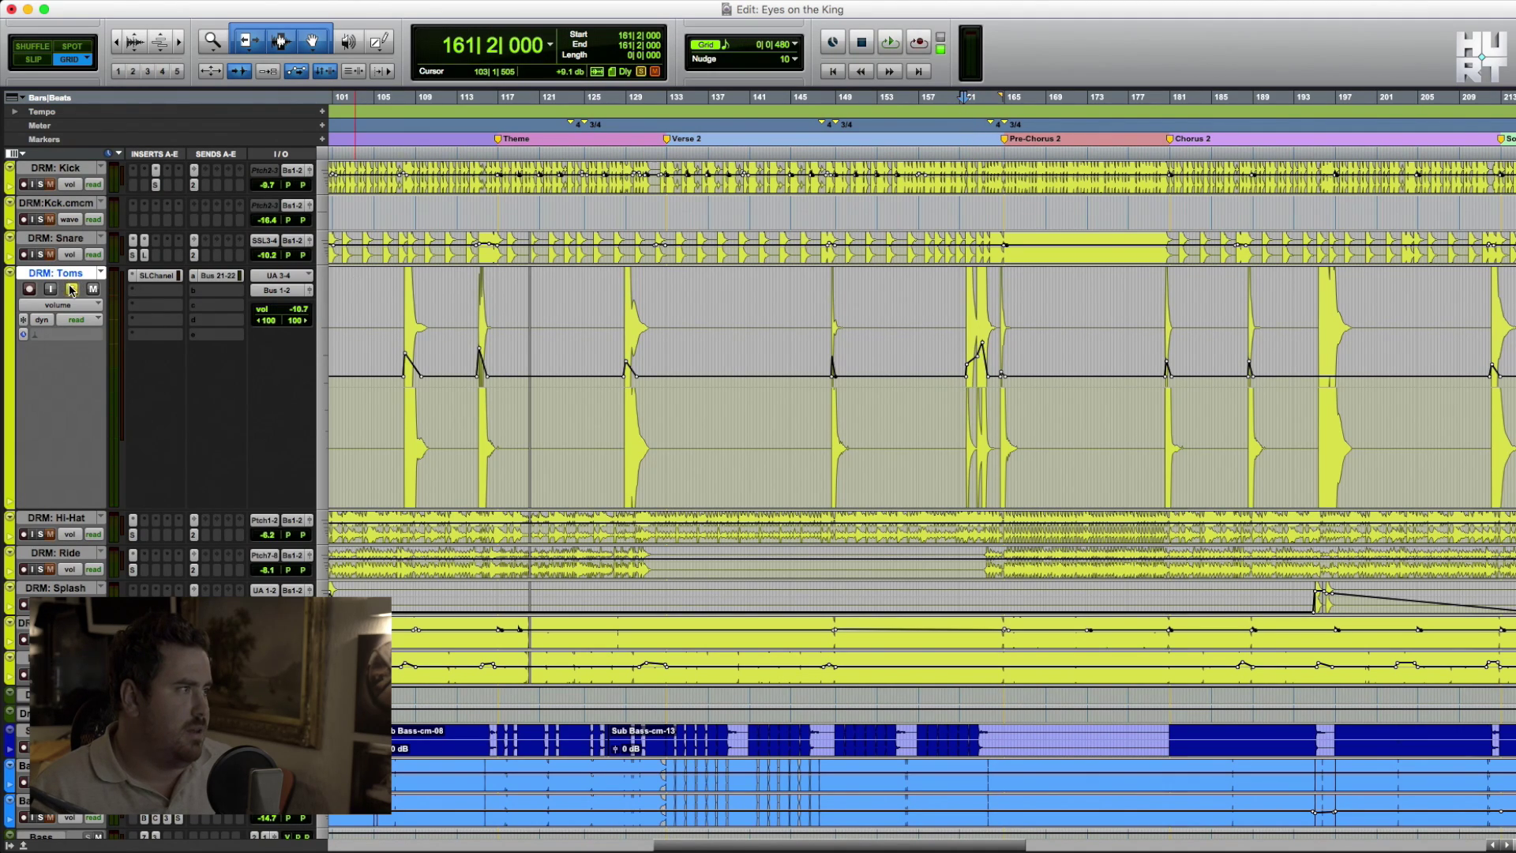
left_click(48, 203)
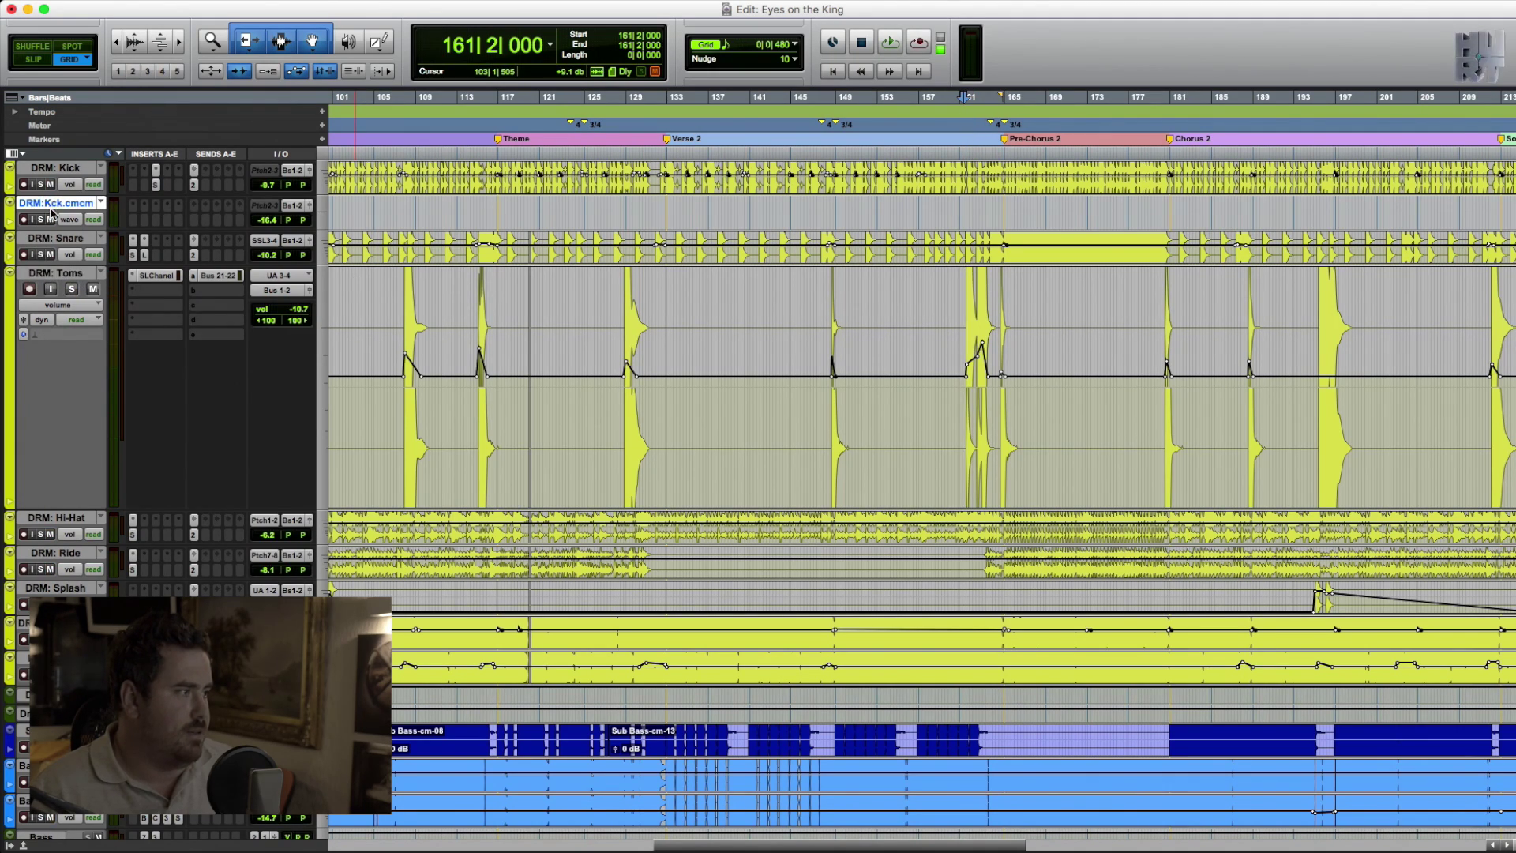
left_click(69, 168)
left_click(55, 658, "shift")
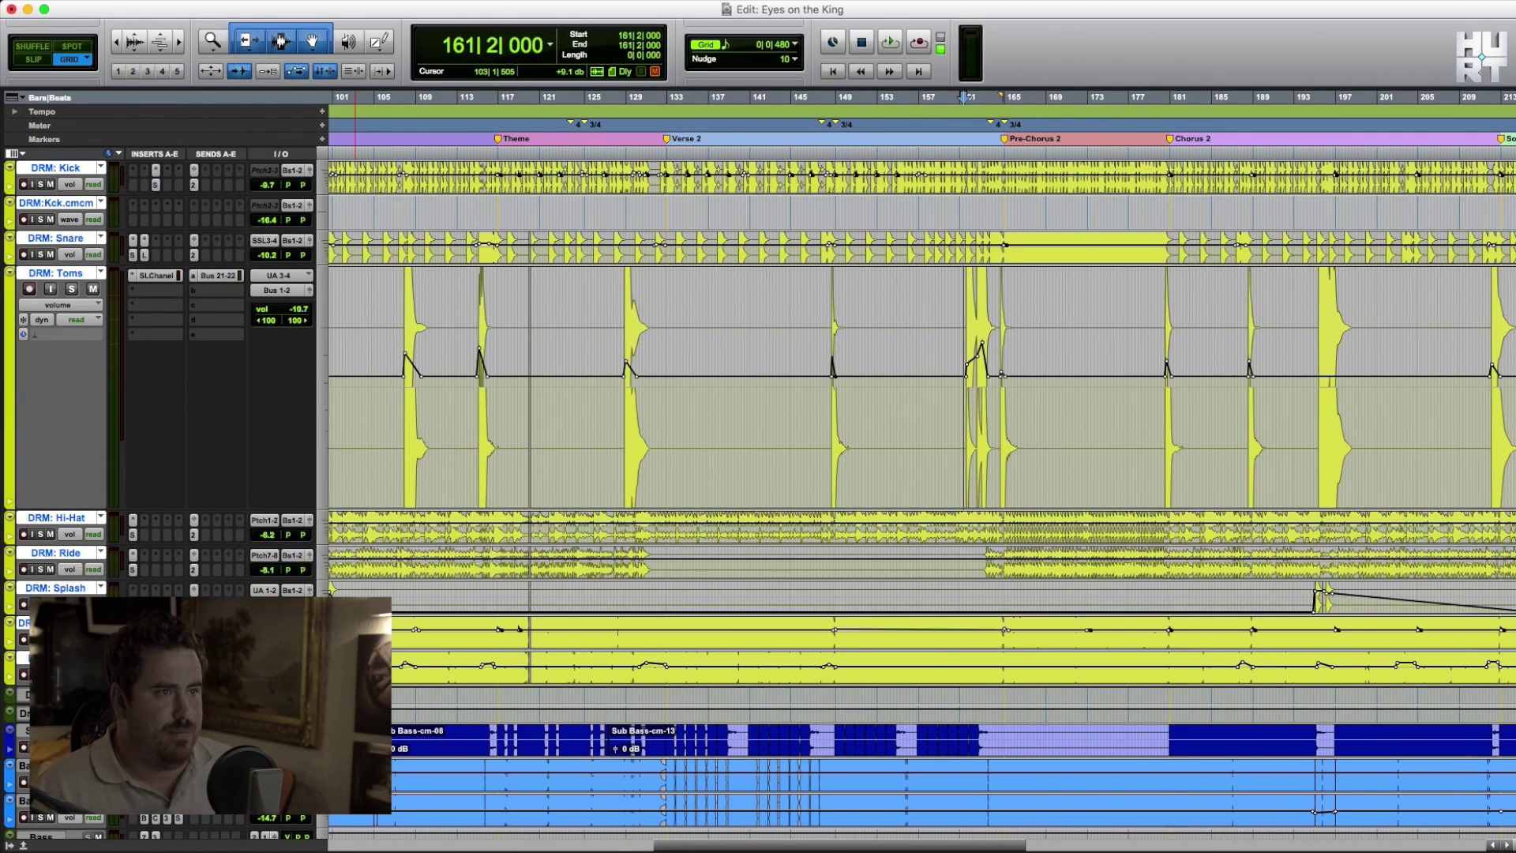
key("space")
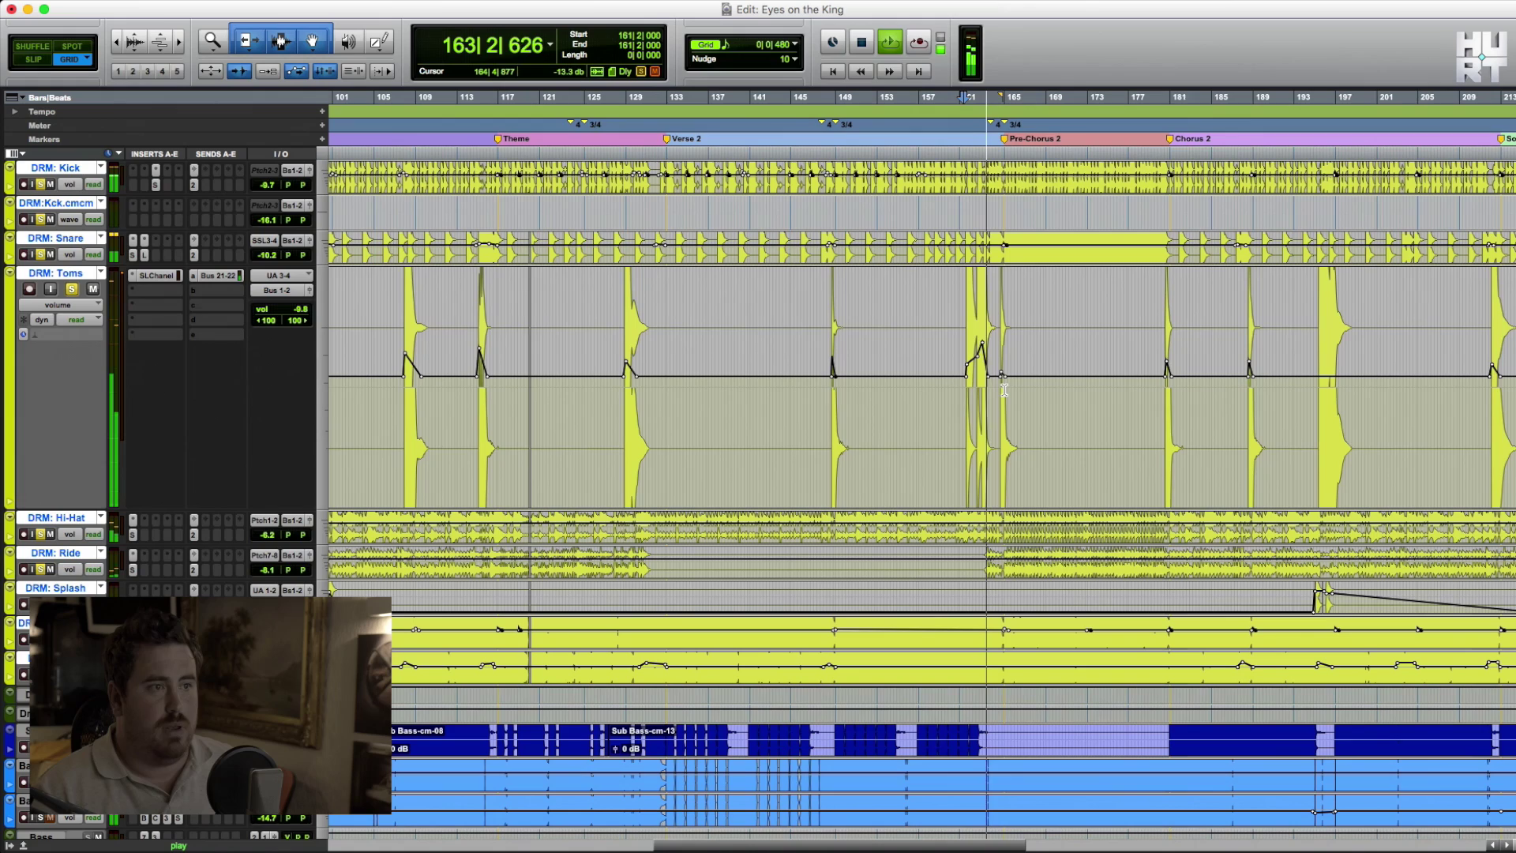
key("space")
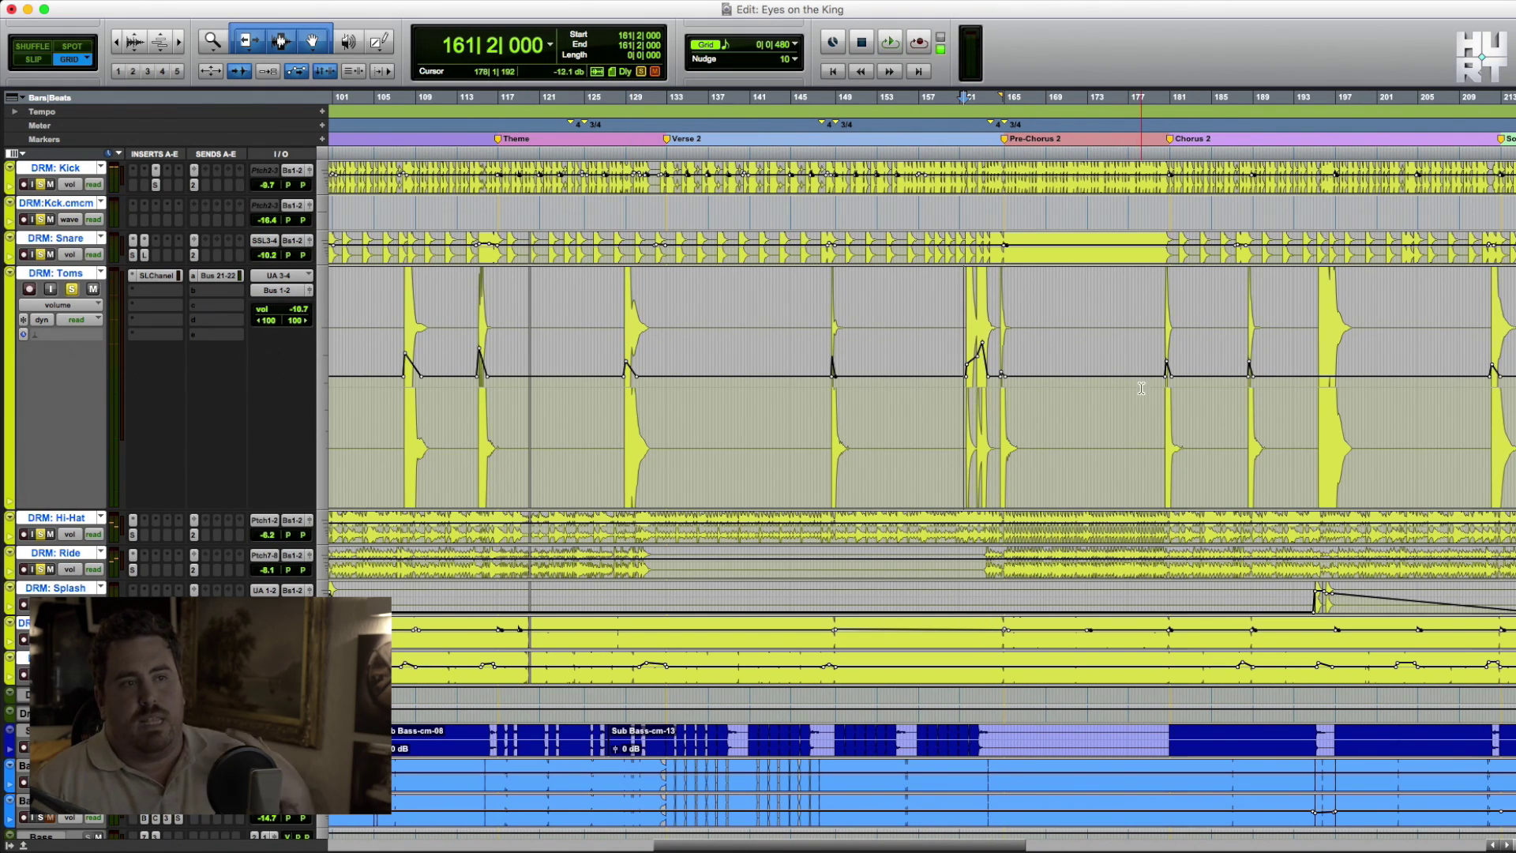
Examine the tom hits and the volume automation on the Toms and Splash tracks across the song's sections
scroll(1146, 390, "right", 10)
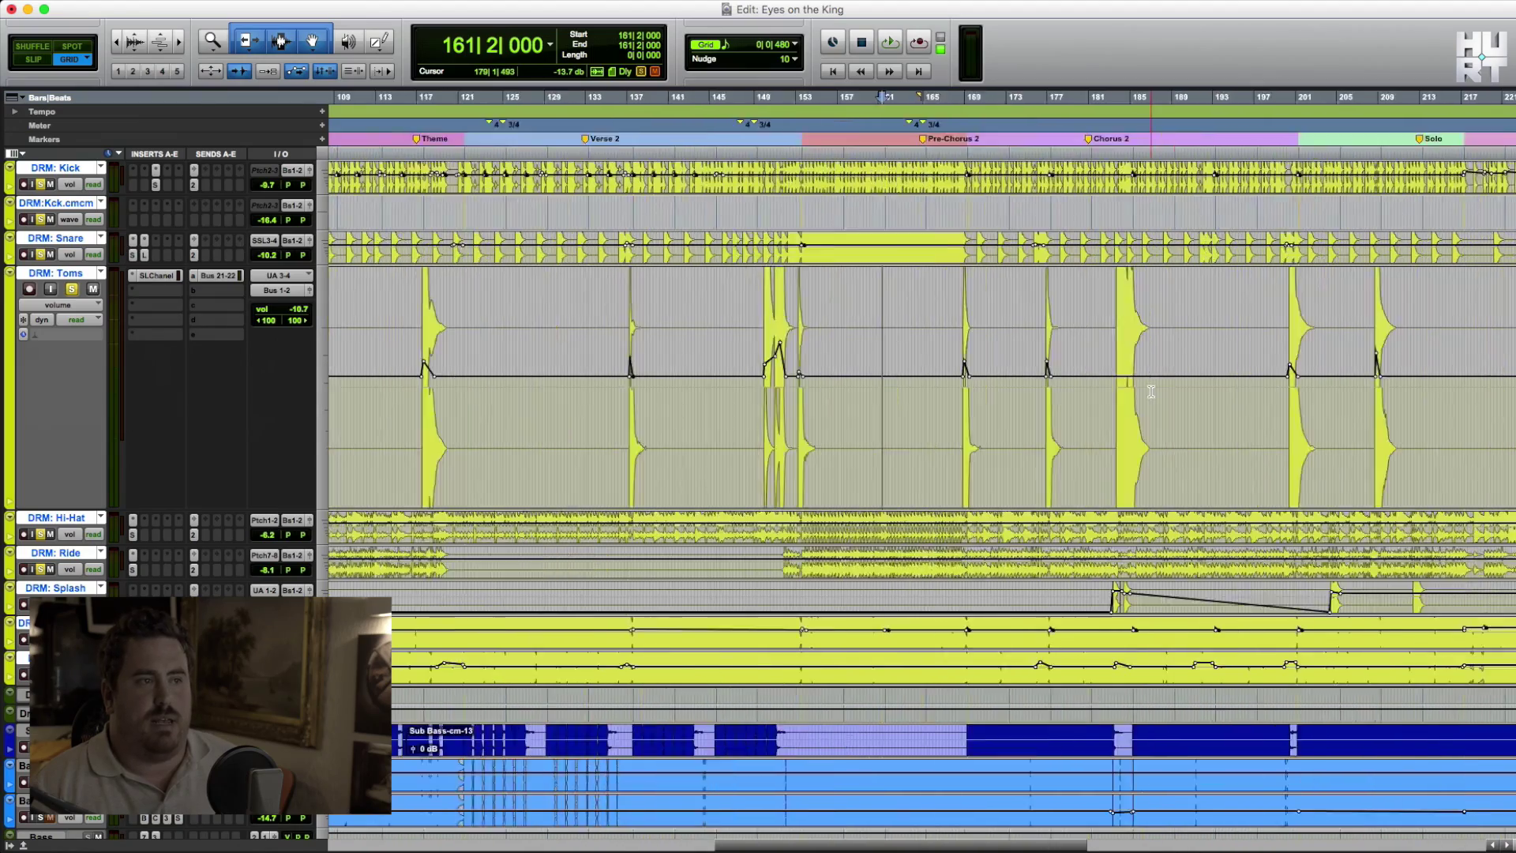
scroll(1145, 391, "left", 15)
scroll(1154, 392, "right", 5)
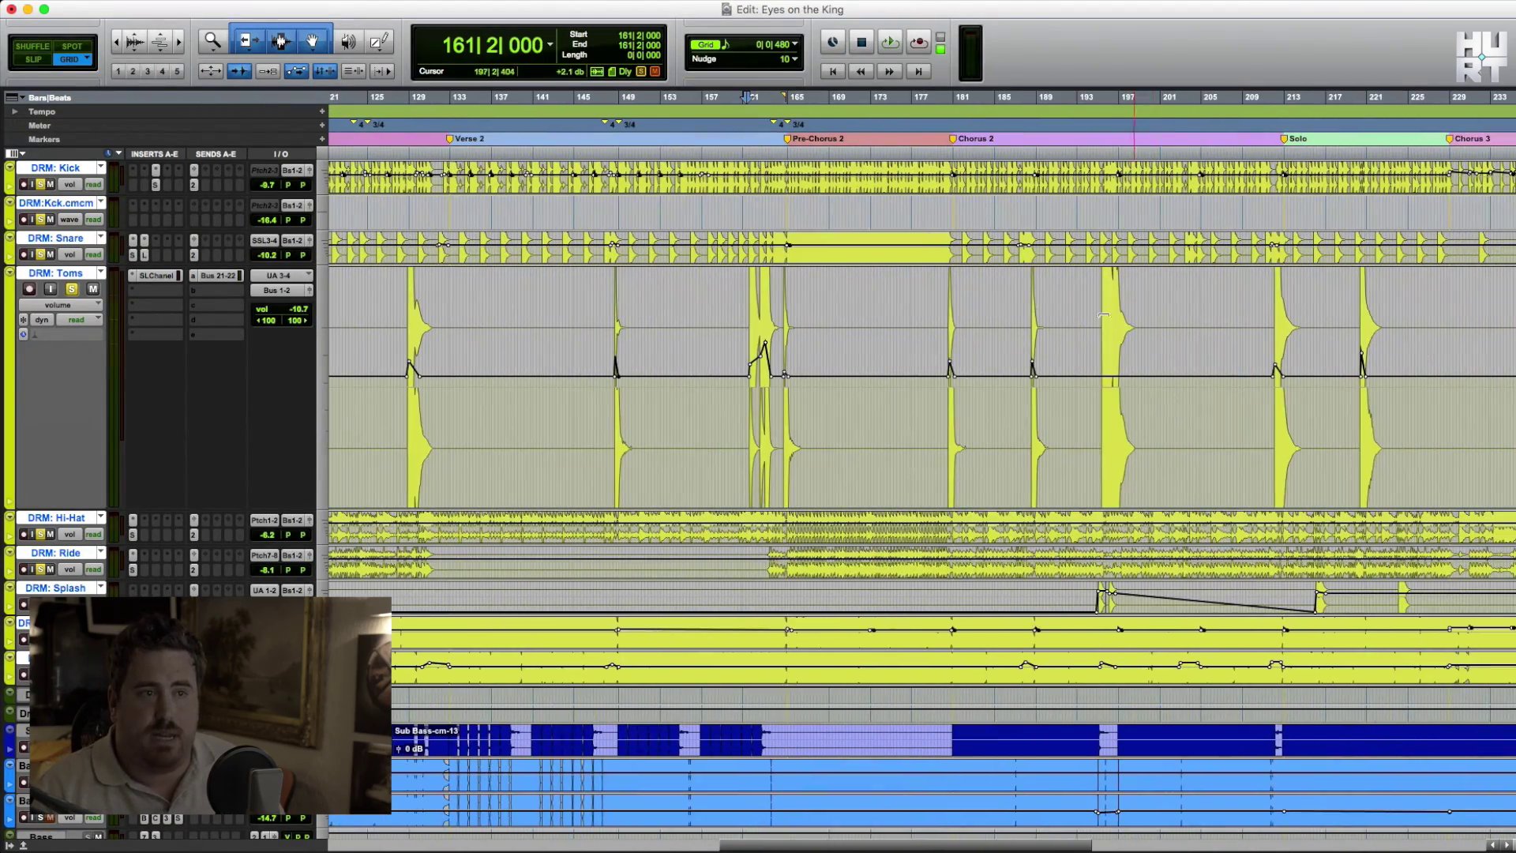
scroll(934, 322, "left", 8)
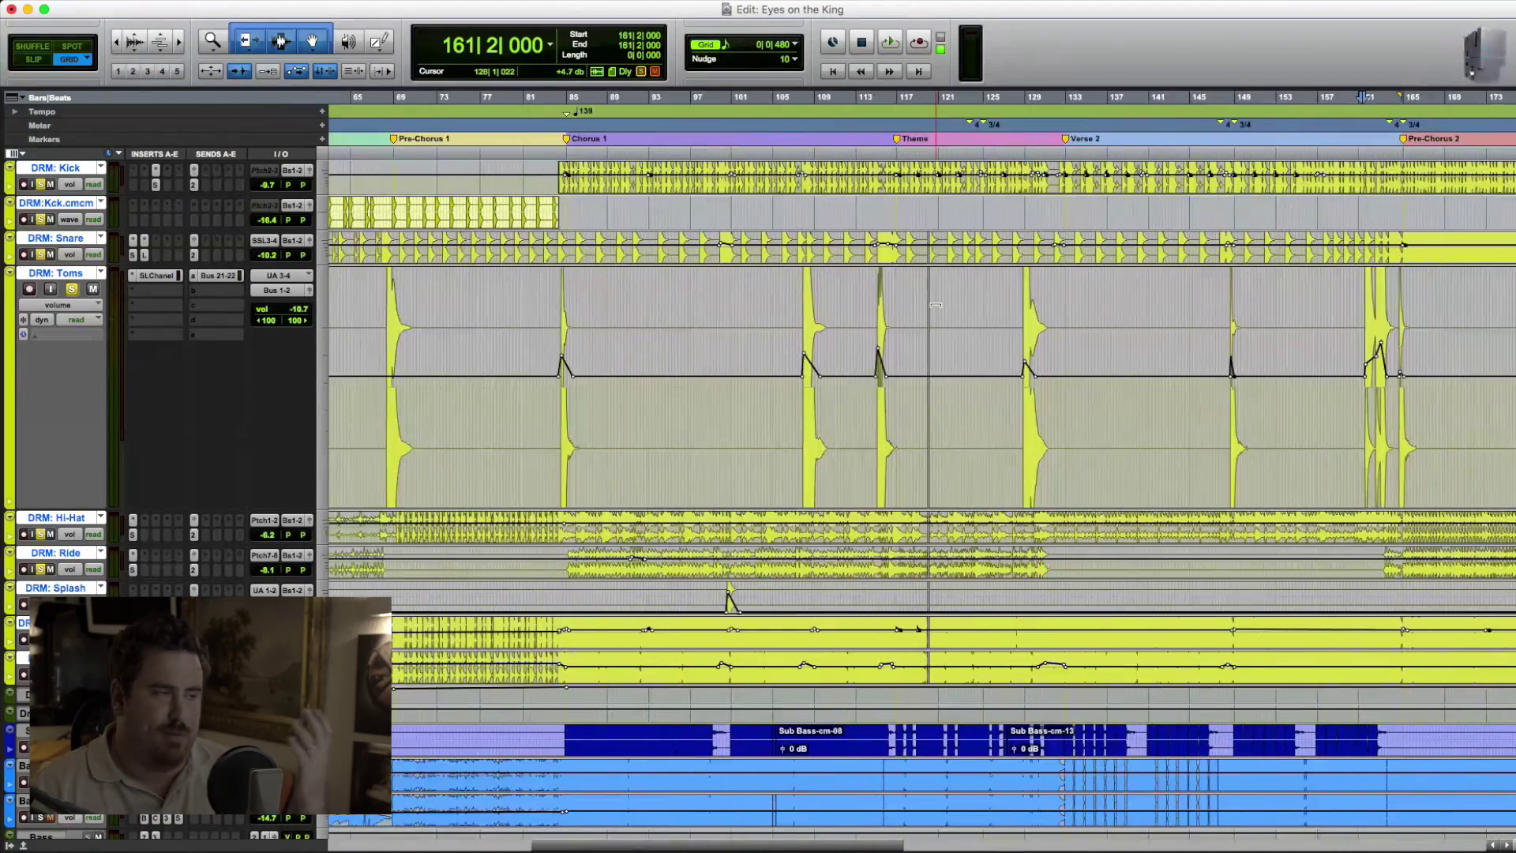
scroll(936, 328, "left", 9)
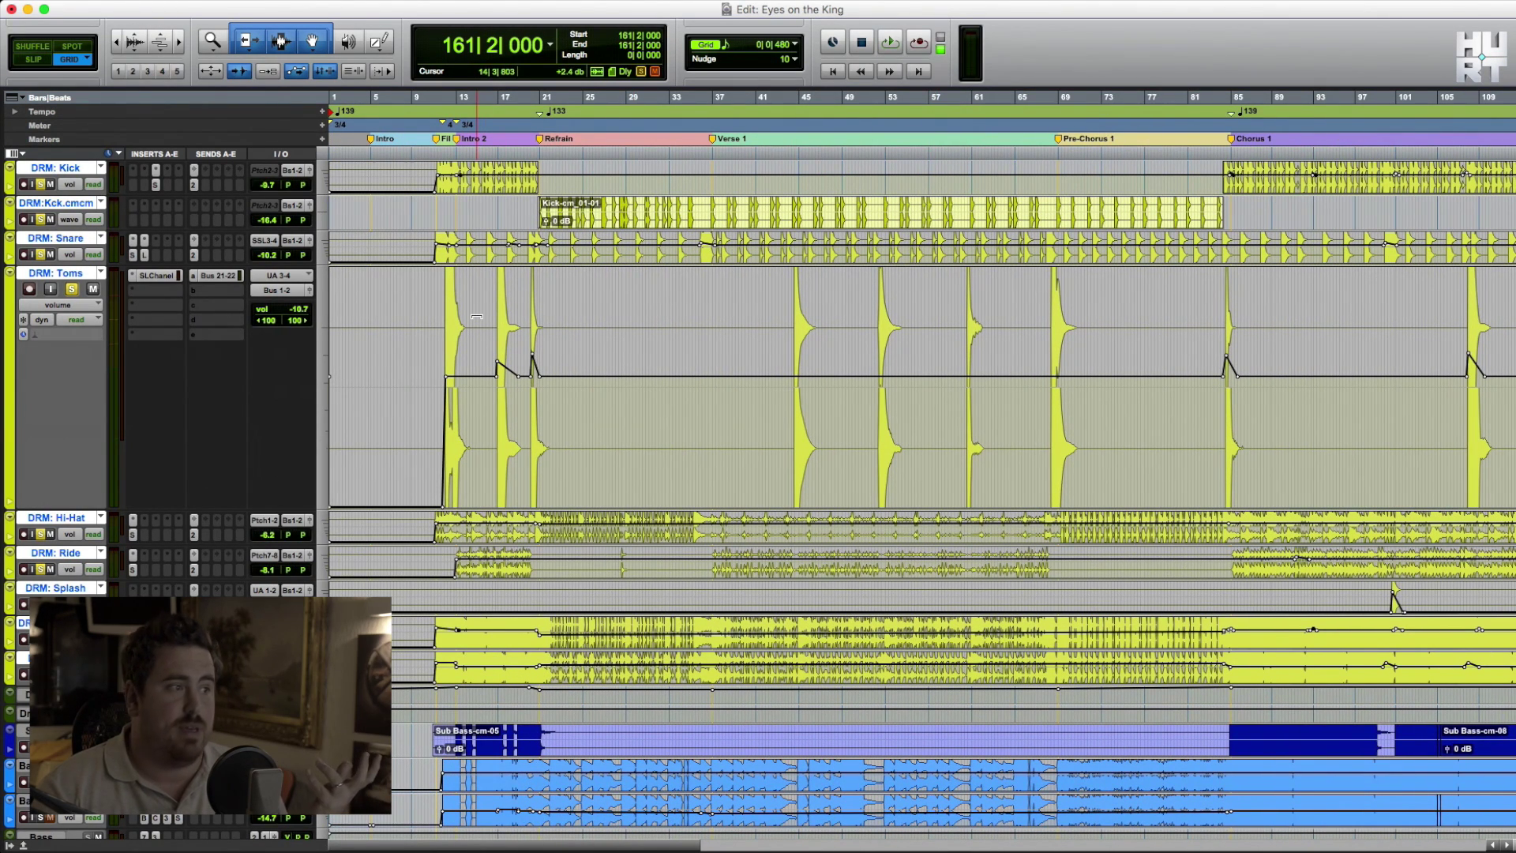
scroll(515, 317, "right", 9)
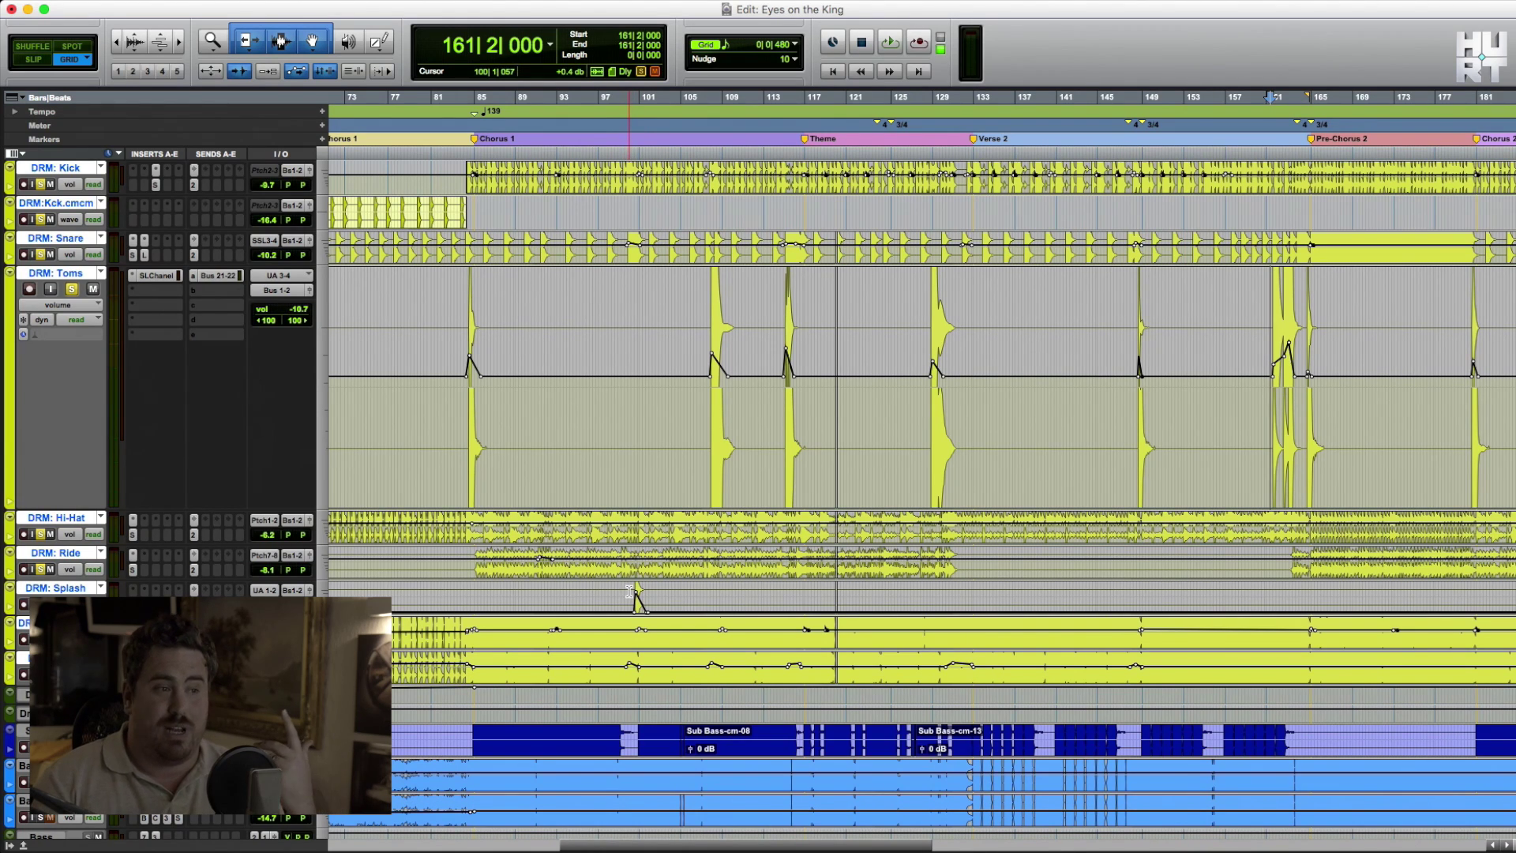
scroll(626, 596, "right", 10)
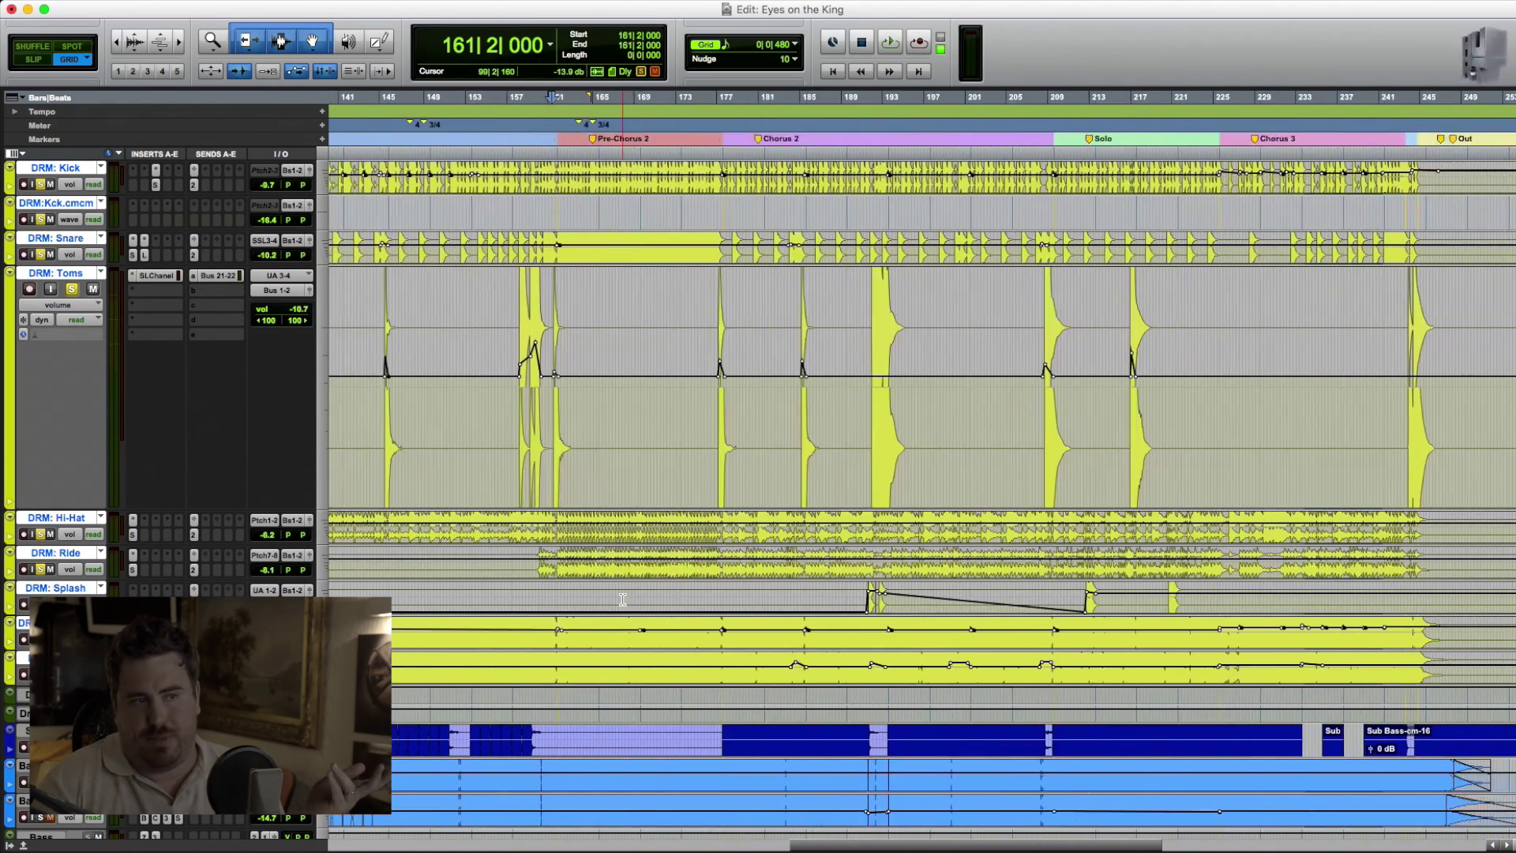
scroll(1120, 596, "left", 3)
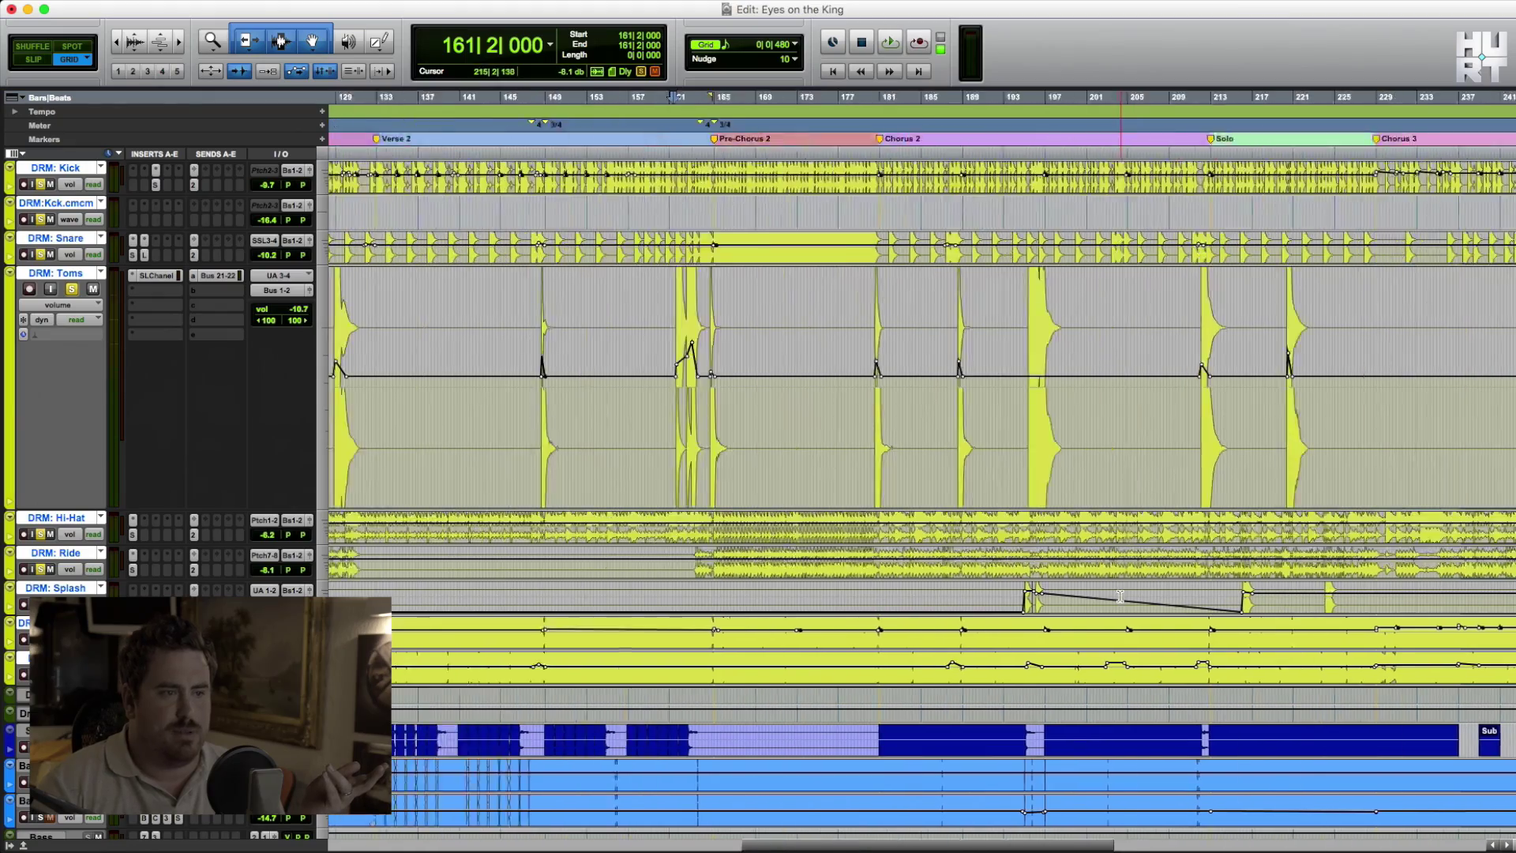
scroll(1119, 596, "right", 3)
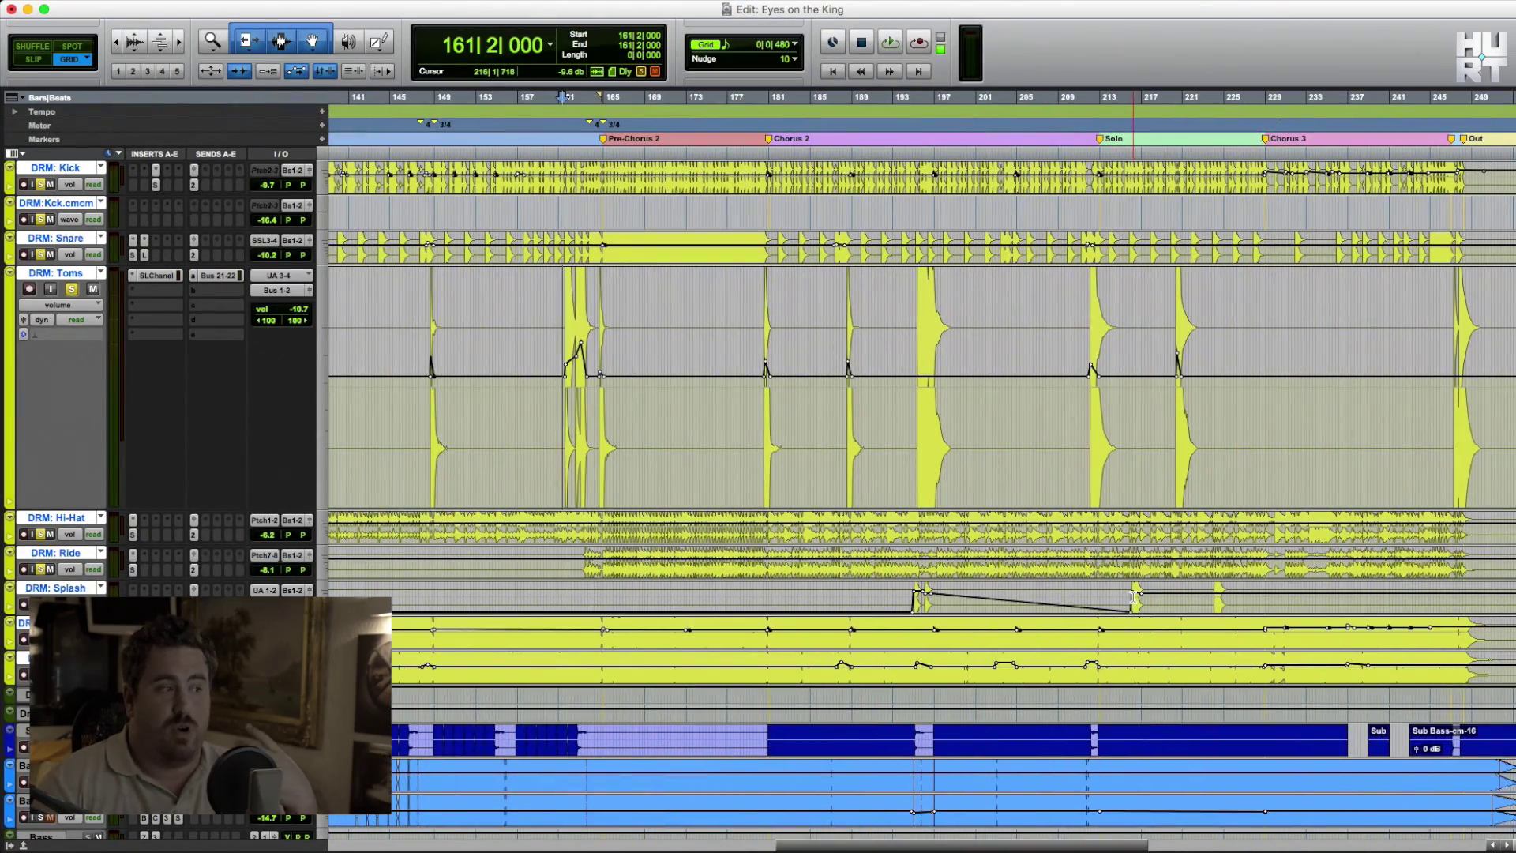
scroll(1133, 597, "left", 10)
Play the soloed drums from bar 194, just before the splash hits in Chorus 2
left_click(448, 598)
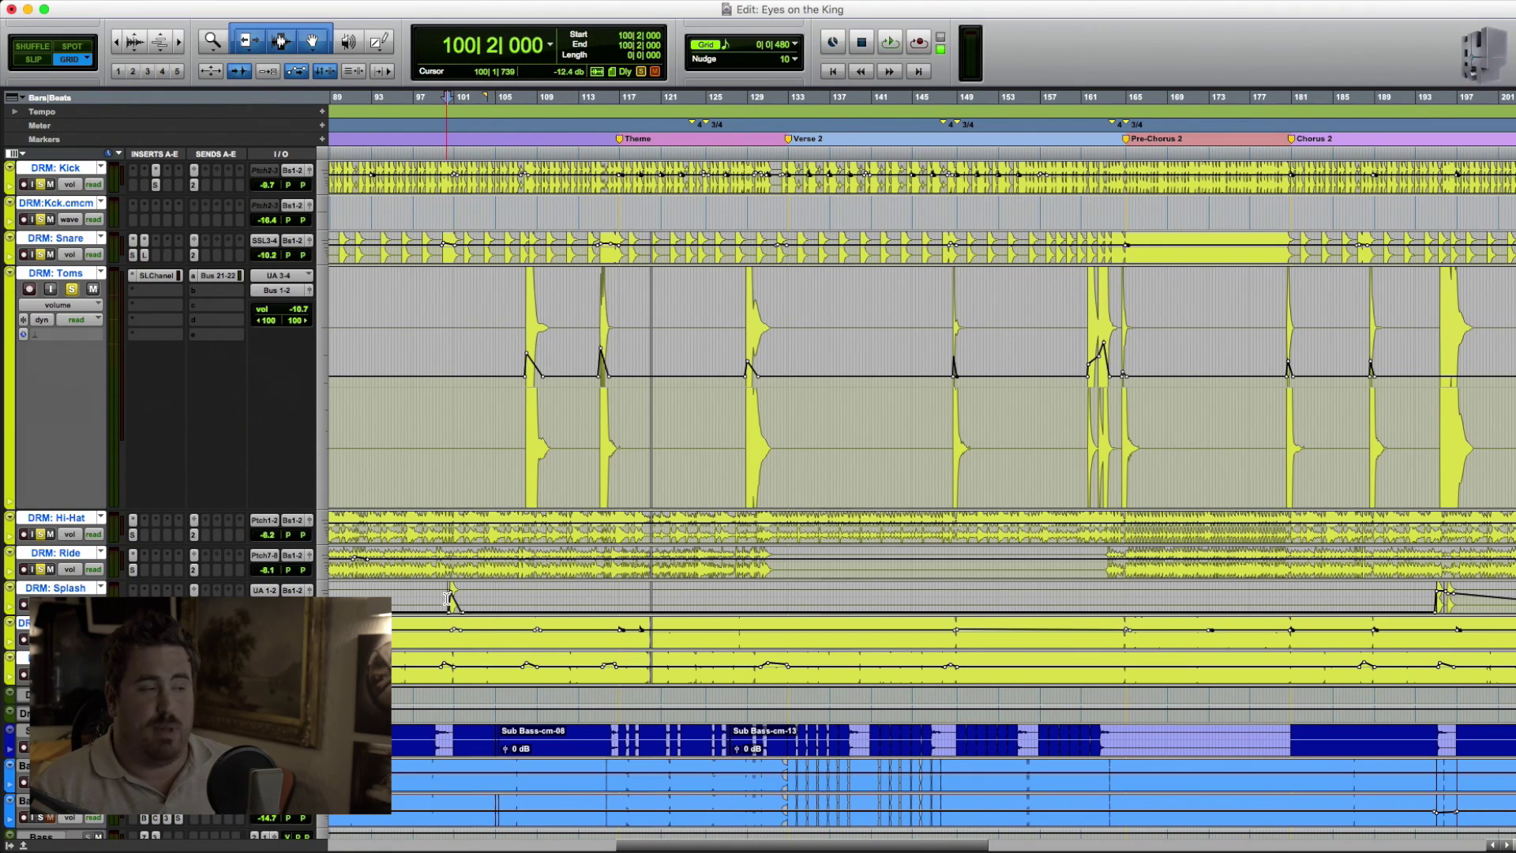
scroll(1198, 602, "right", 7)
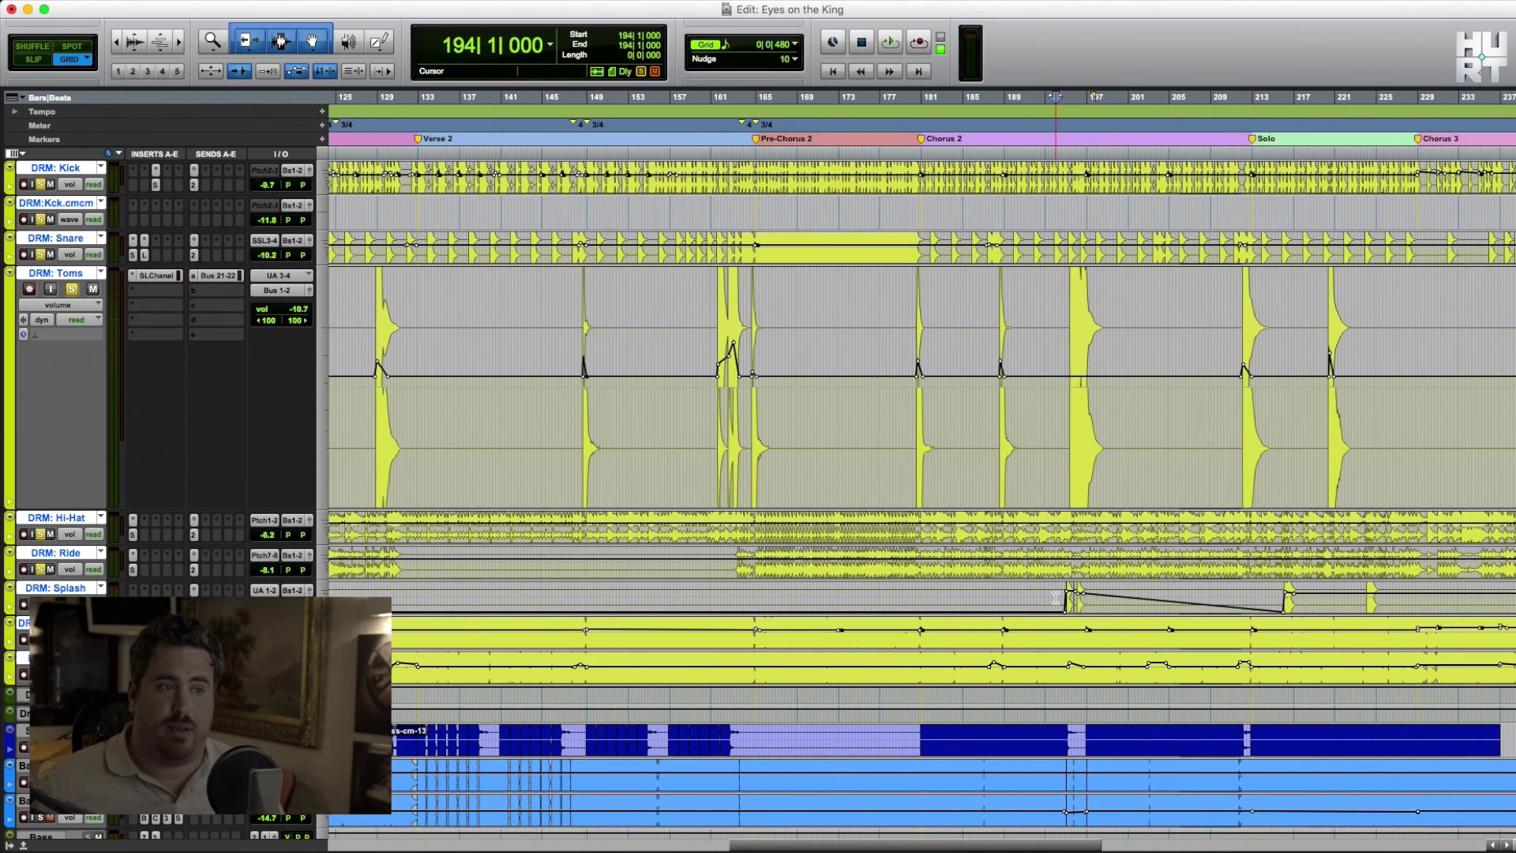
key("space")
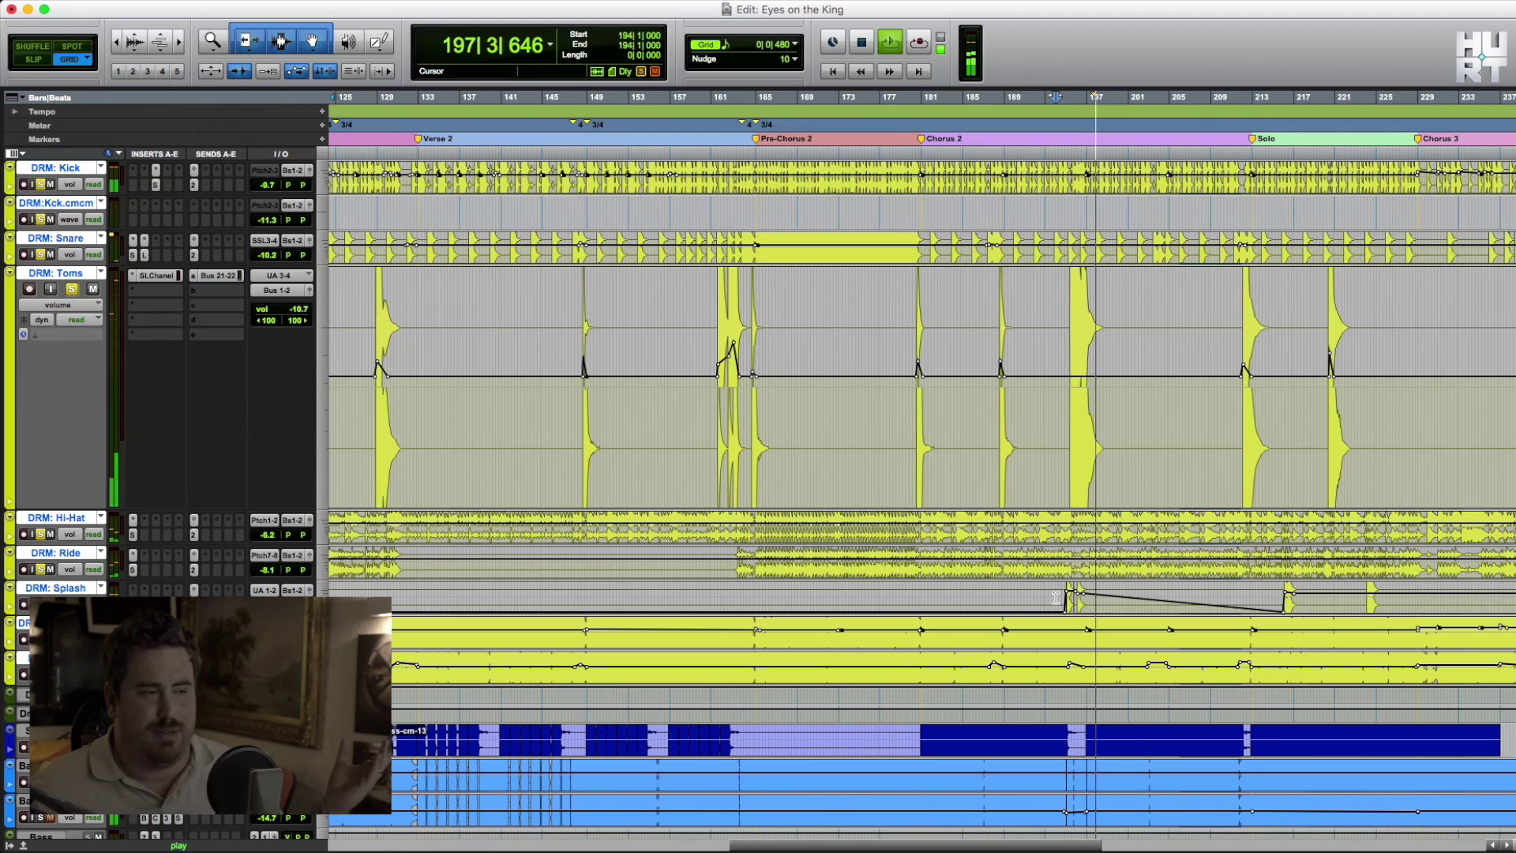
key("space")
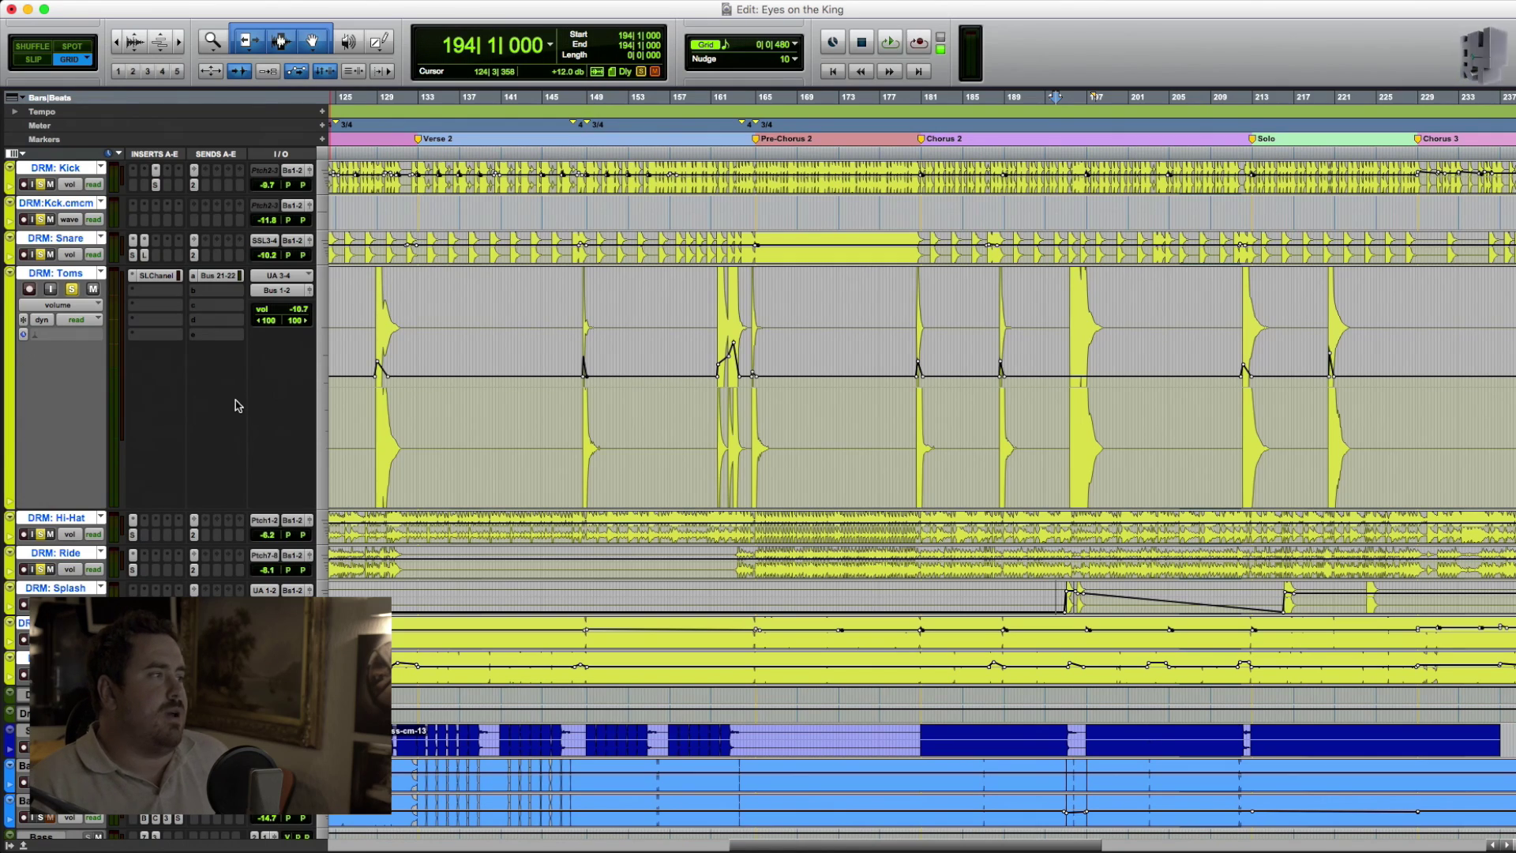
Reduce the enlarged Toms track by setting the height of all tracks to small
scroll(239, 404, "up", 1)
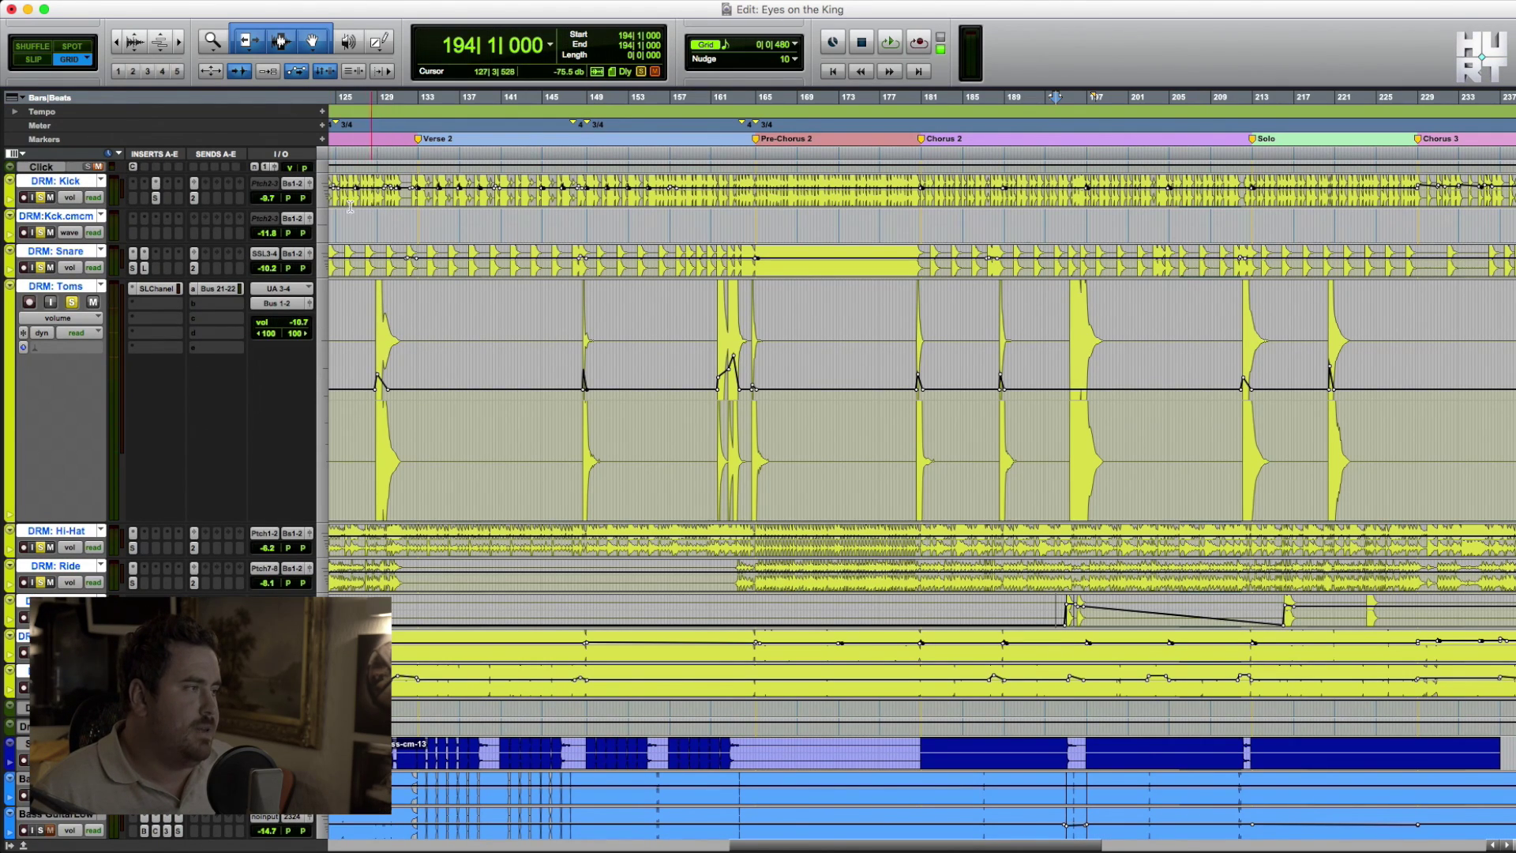
left_click(323, 202)
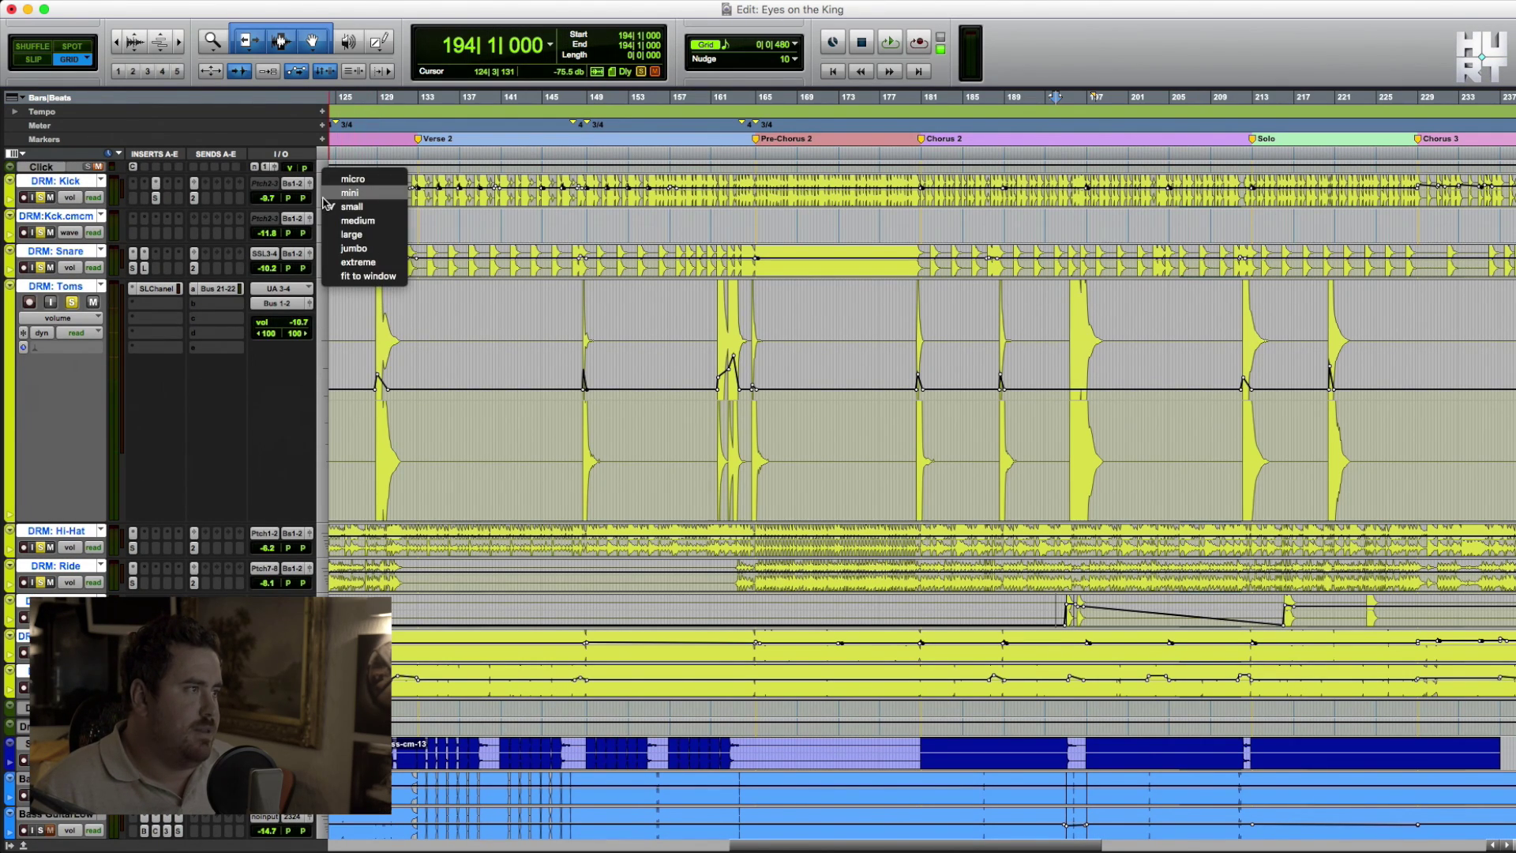
left_click(330, 195)
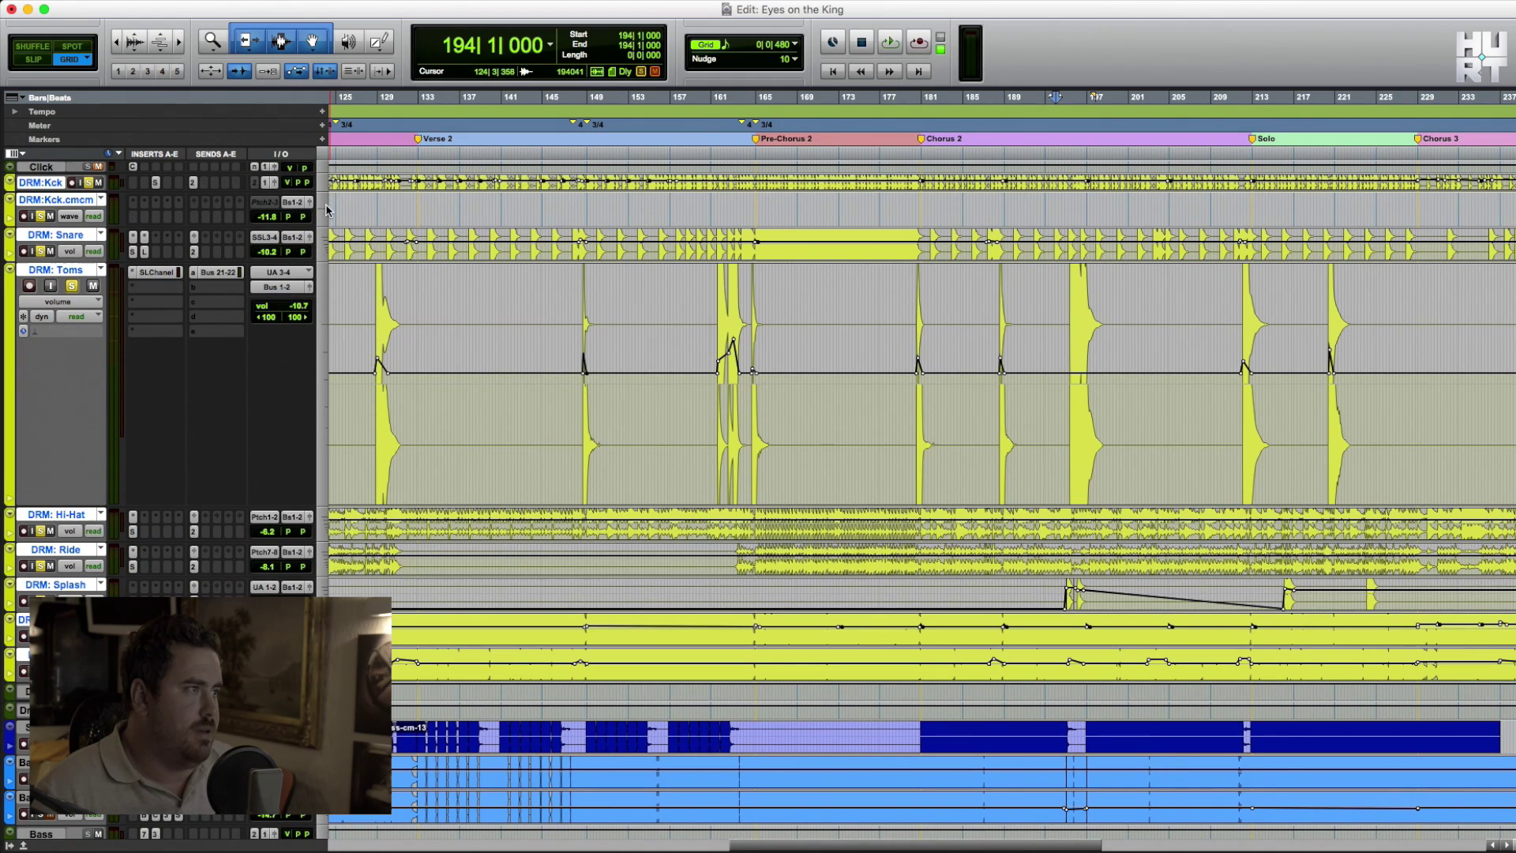
left_click(326, 210)
left_click(351, 215, "alt")
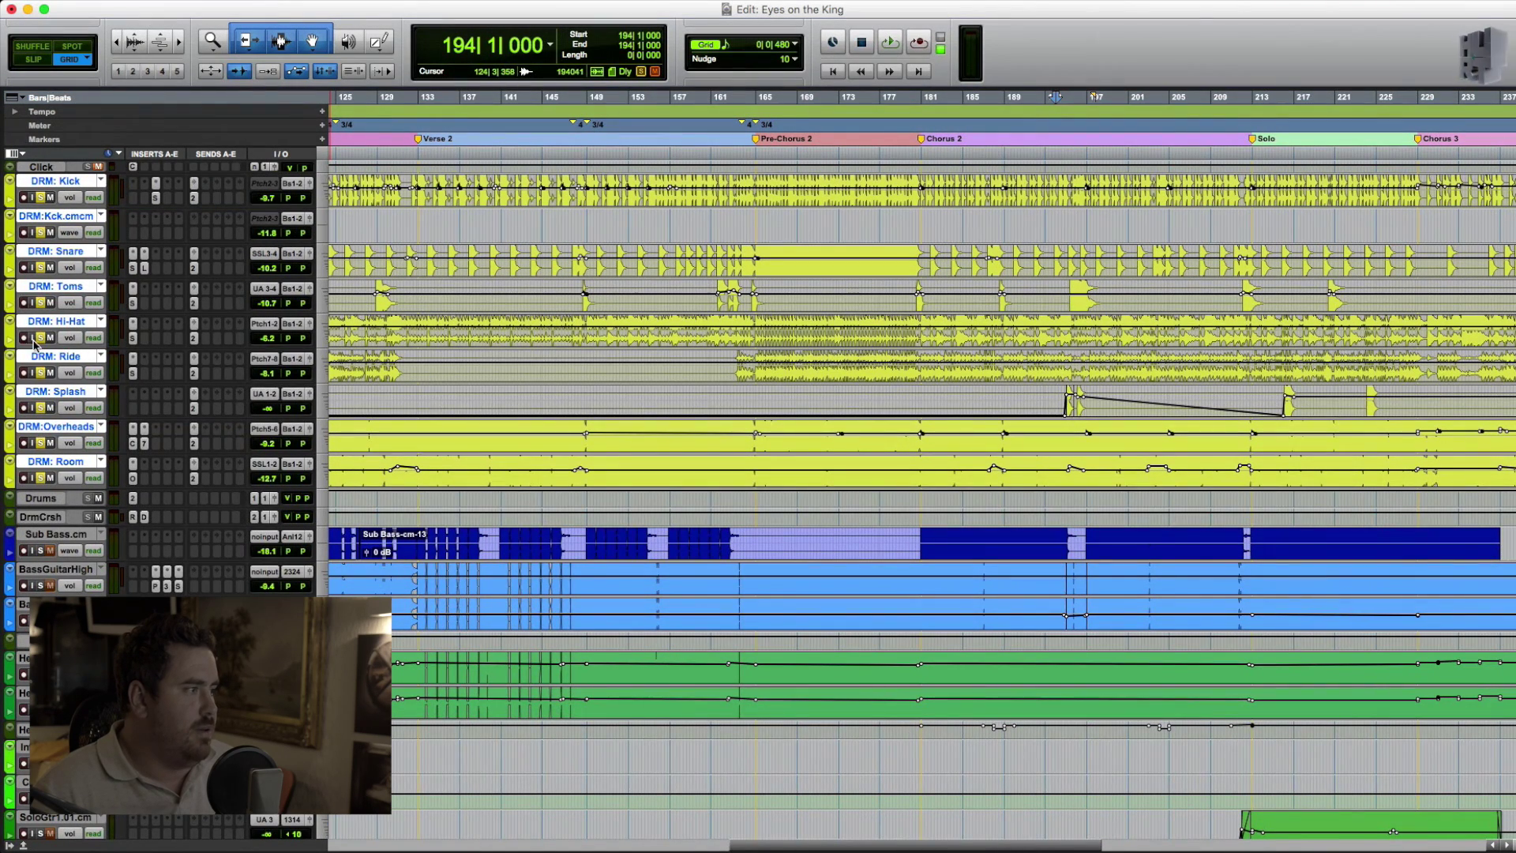
Review the session's aux tracks by selecting Drums, SlapDely, HoldDely and DrmCrsh one at a time
left_click(49, 499)
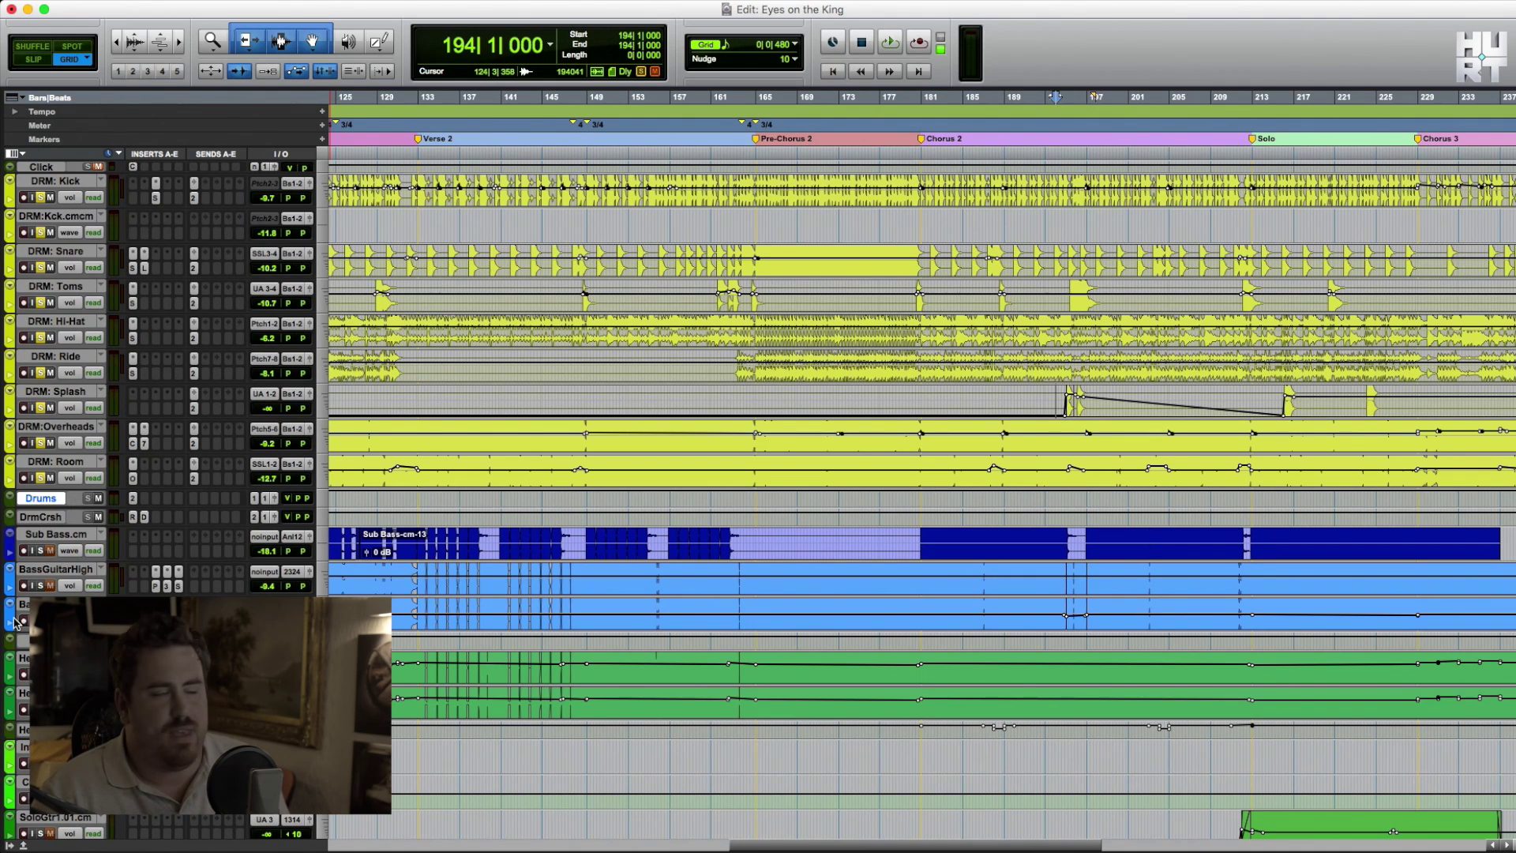
scroll(20, 622, "down", 10)
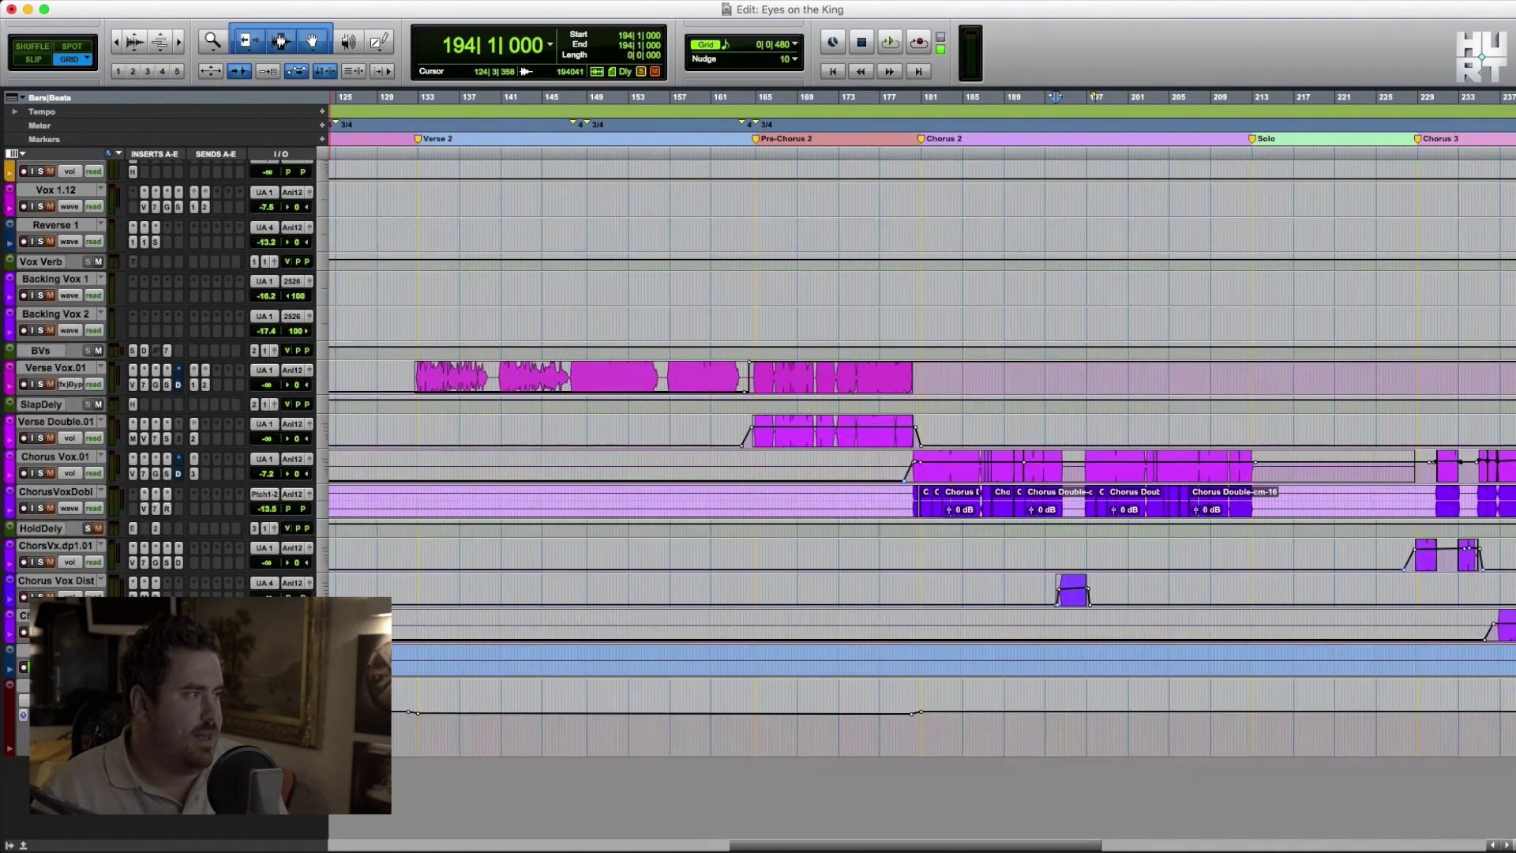
left_click(44, 404)
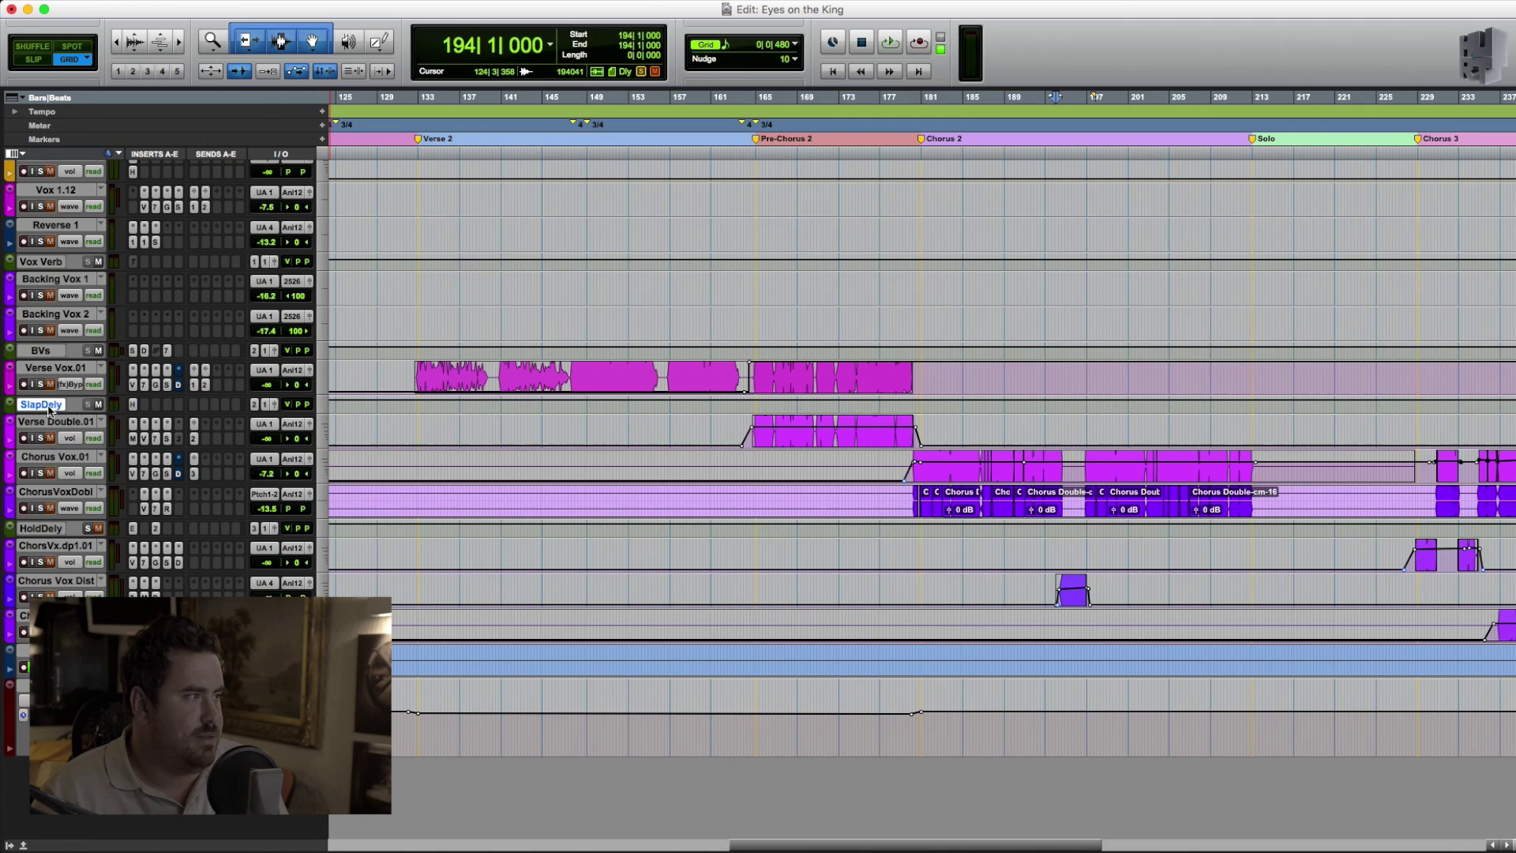
left_click(39, 529)
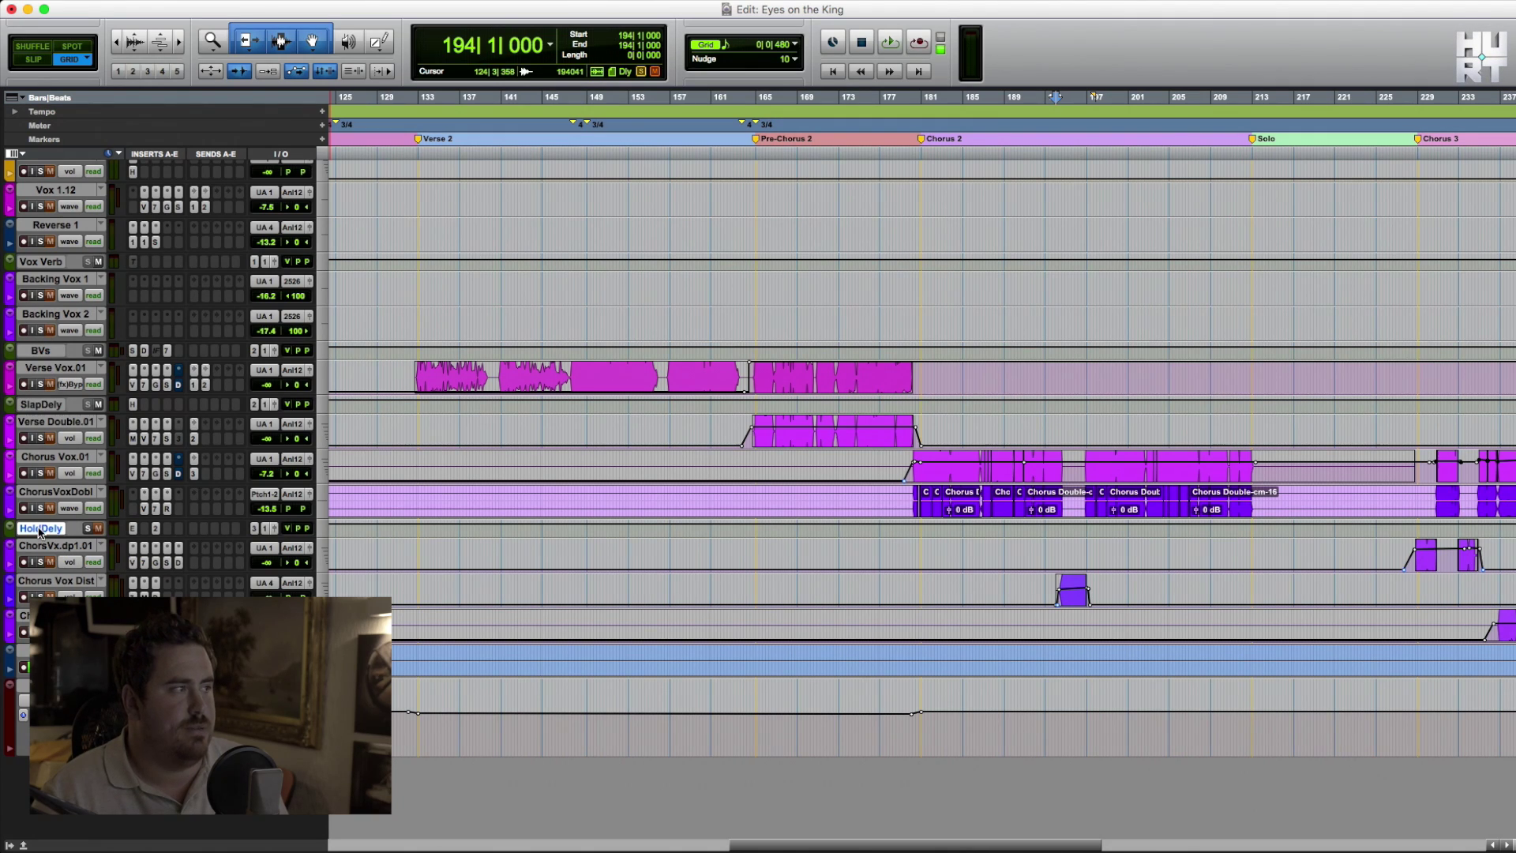
scroll(57, 533, "up", 10)
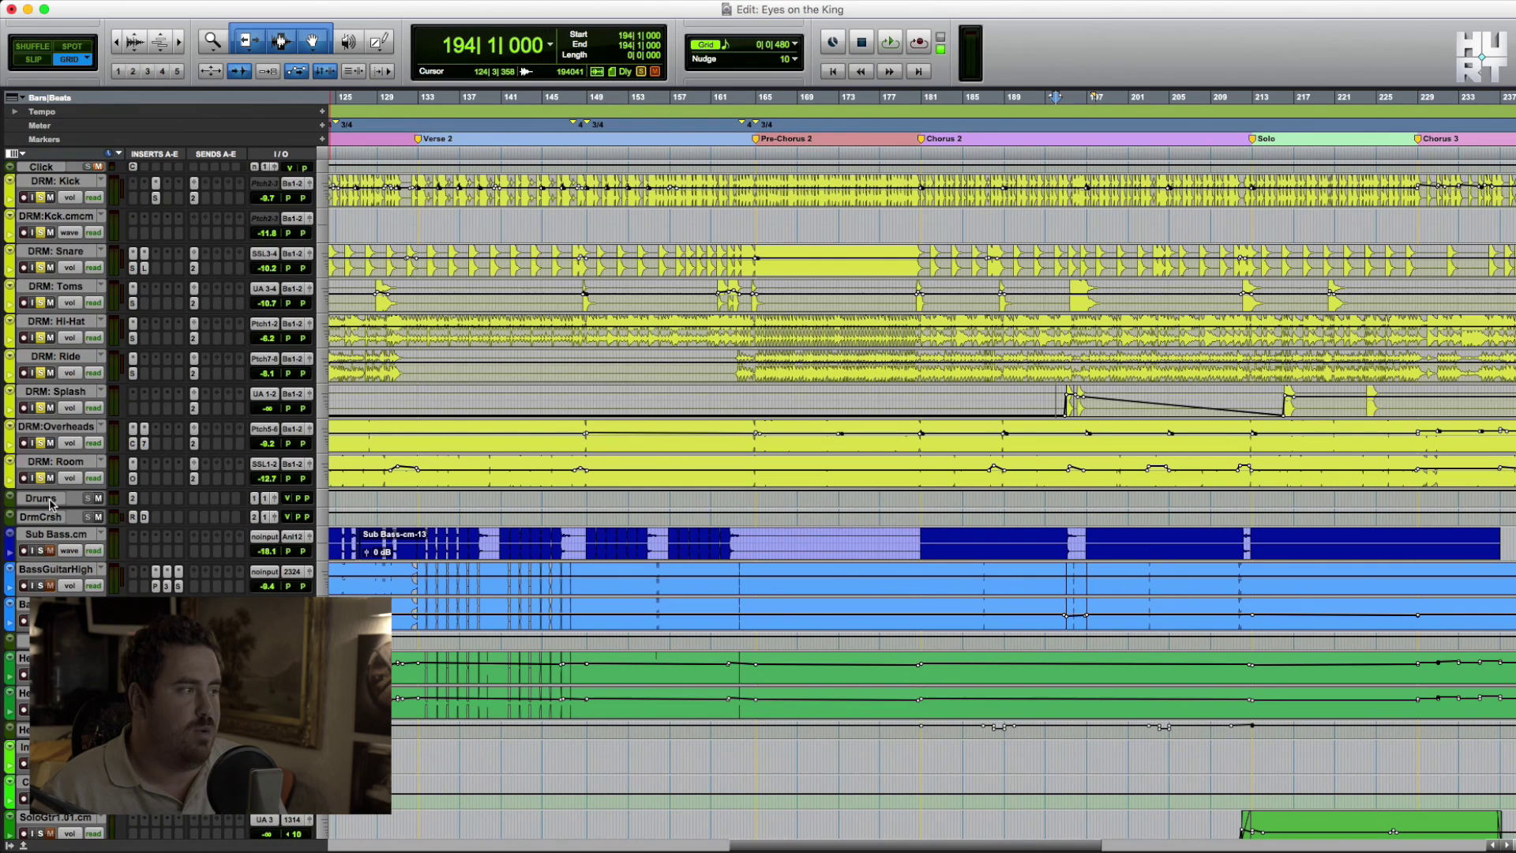
left_click(39, 517)
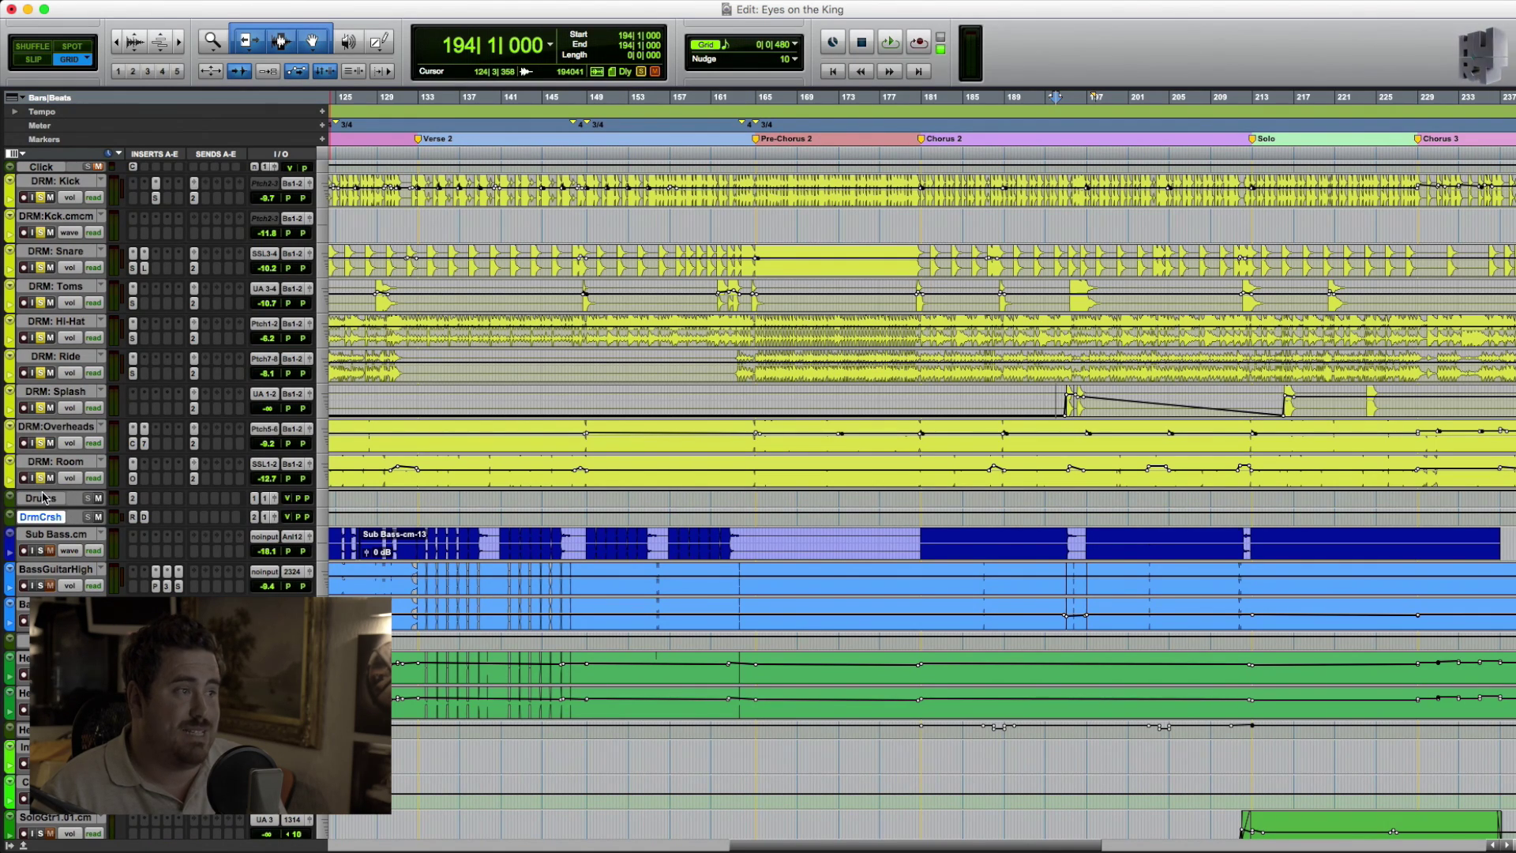
Select the drum tracks from DRM: Kick through DRM: Room, followed by the Drums aux track on its own
scroll(570, 519, "left", 10)
scroll(570, 519, "left", 3)
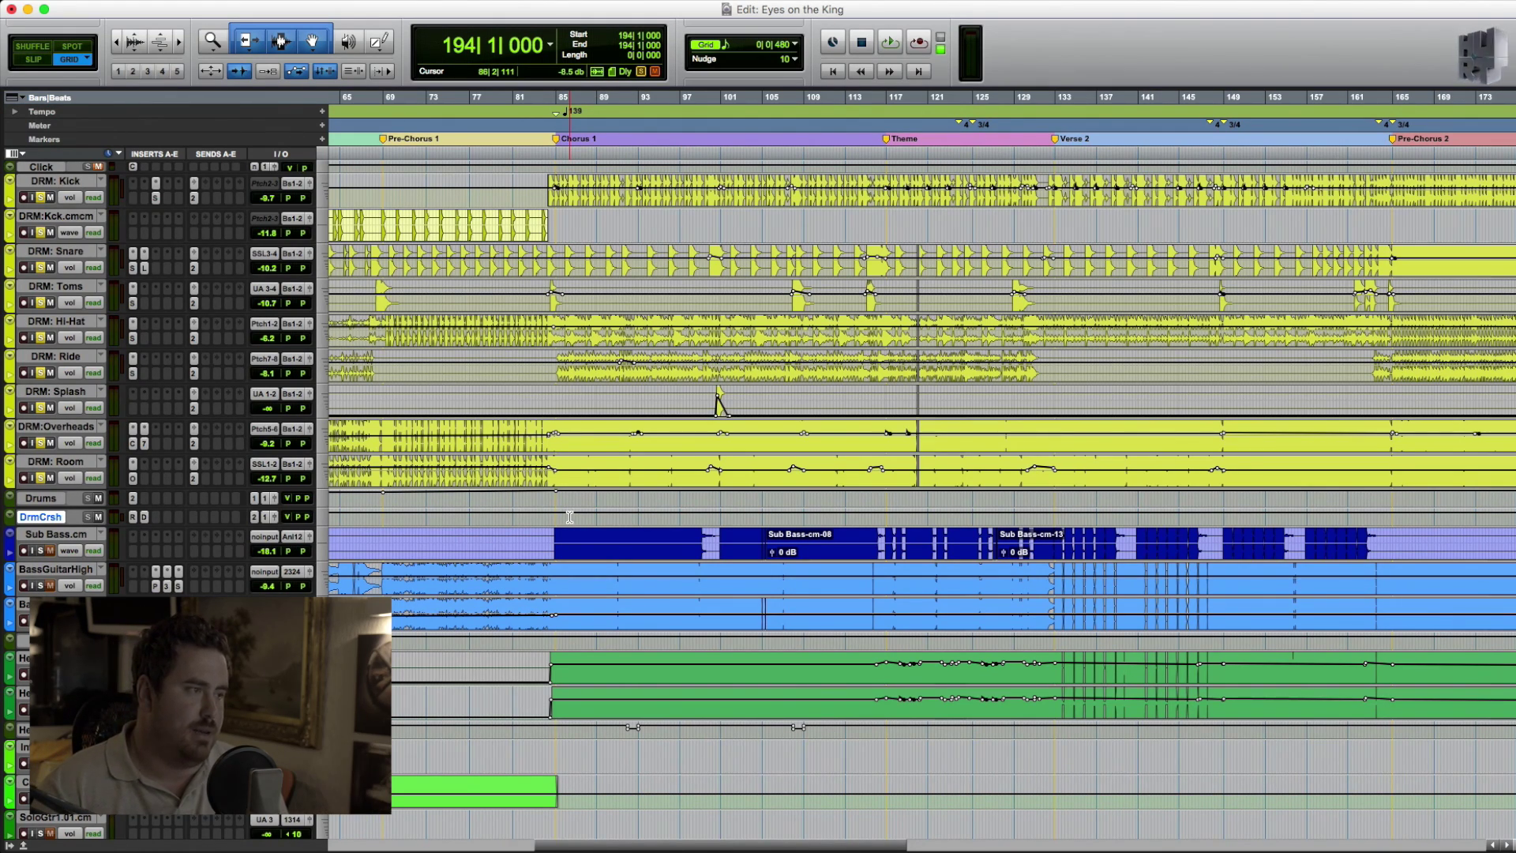
left_click_drag(718, 399, 944, 399)
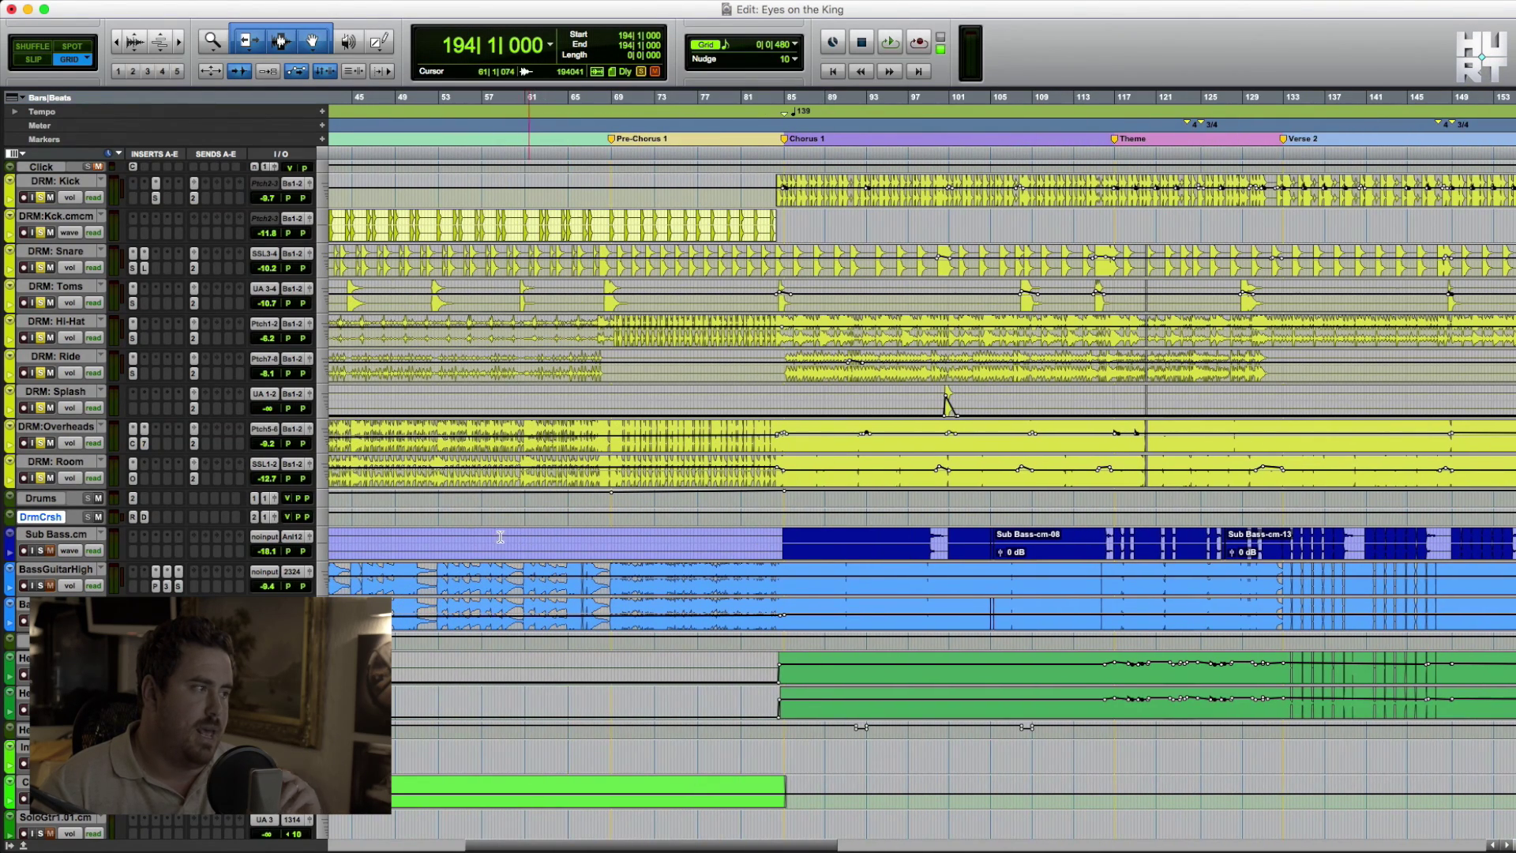
left_click(57, 498)
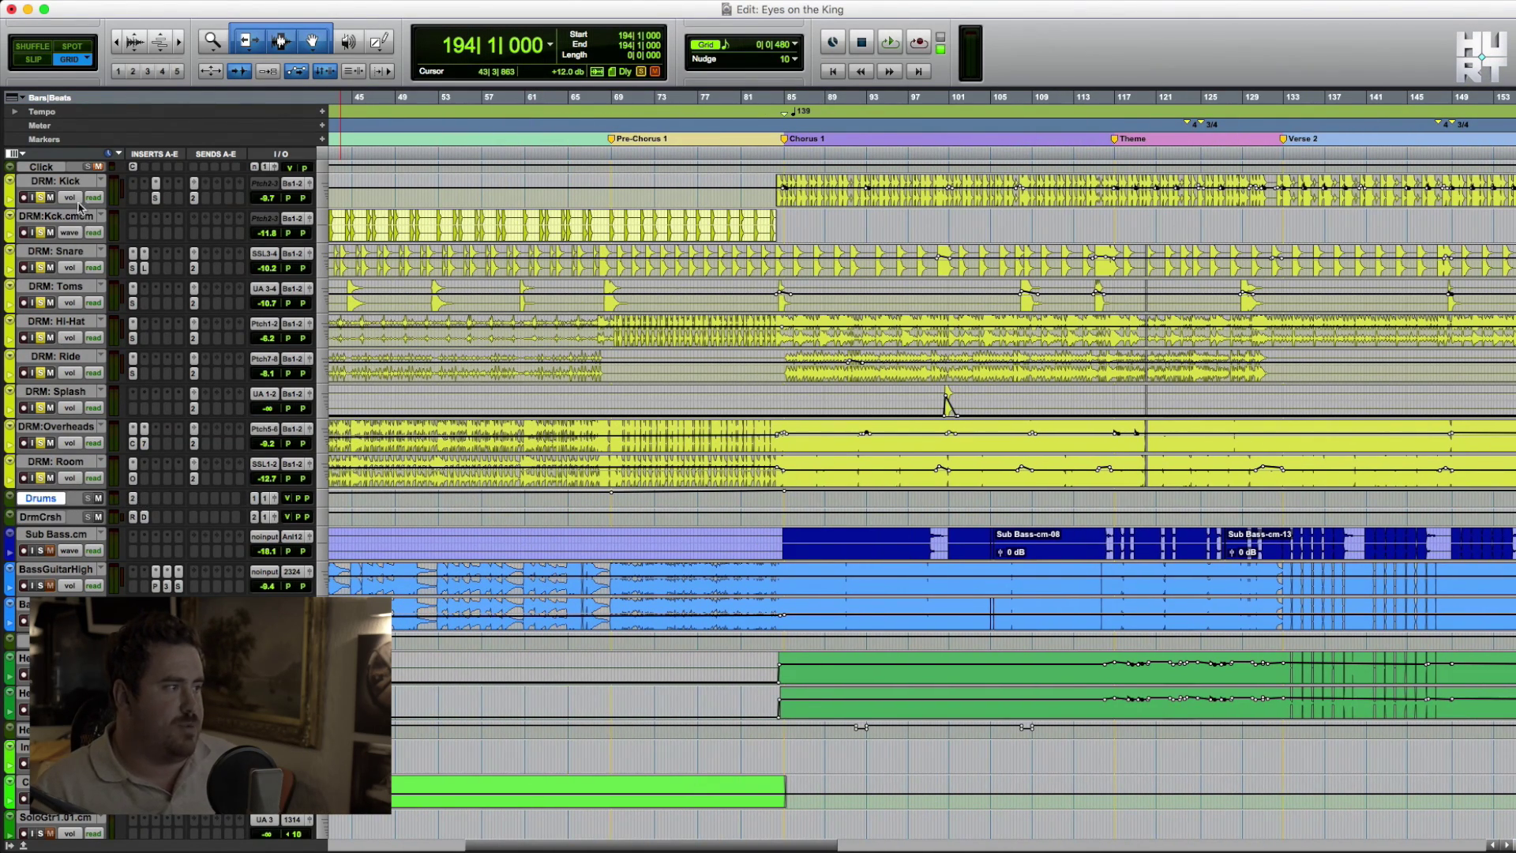
left_click(67, 181)
left_click(71, 462, "shift")
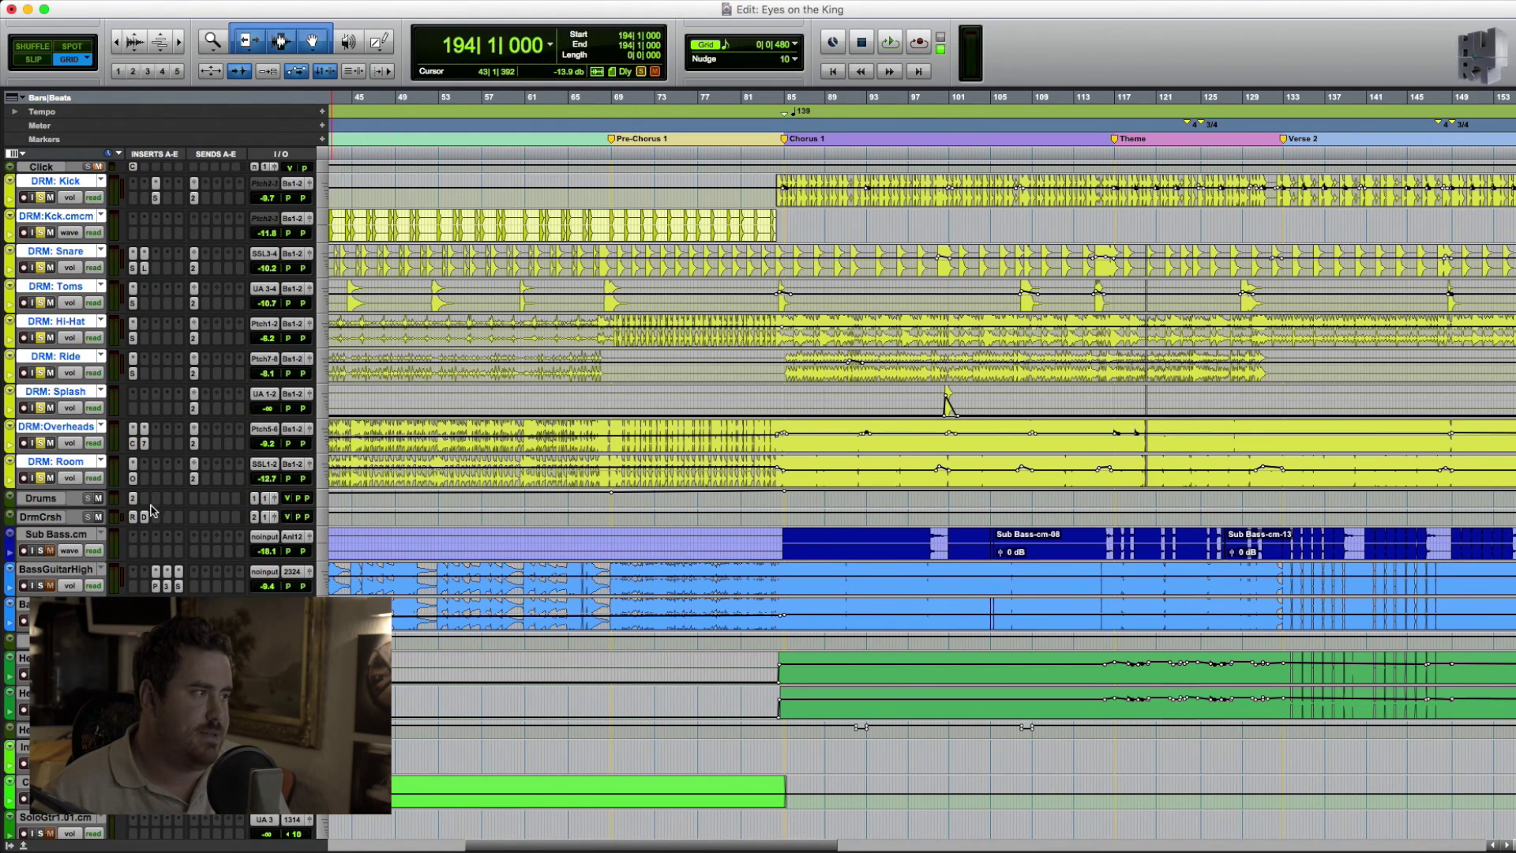
left_click(53, 501)
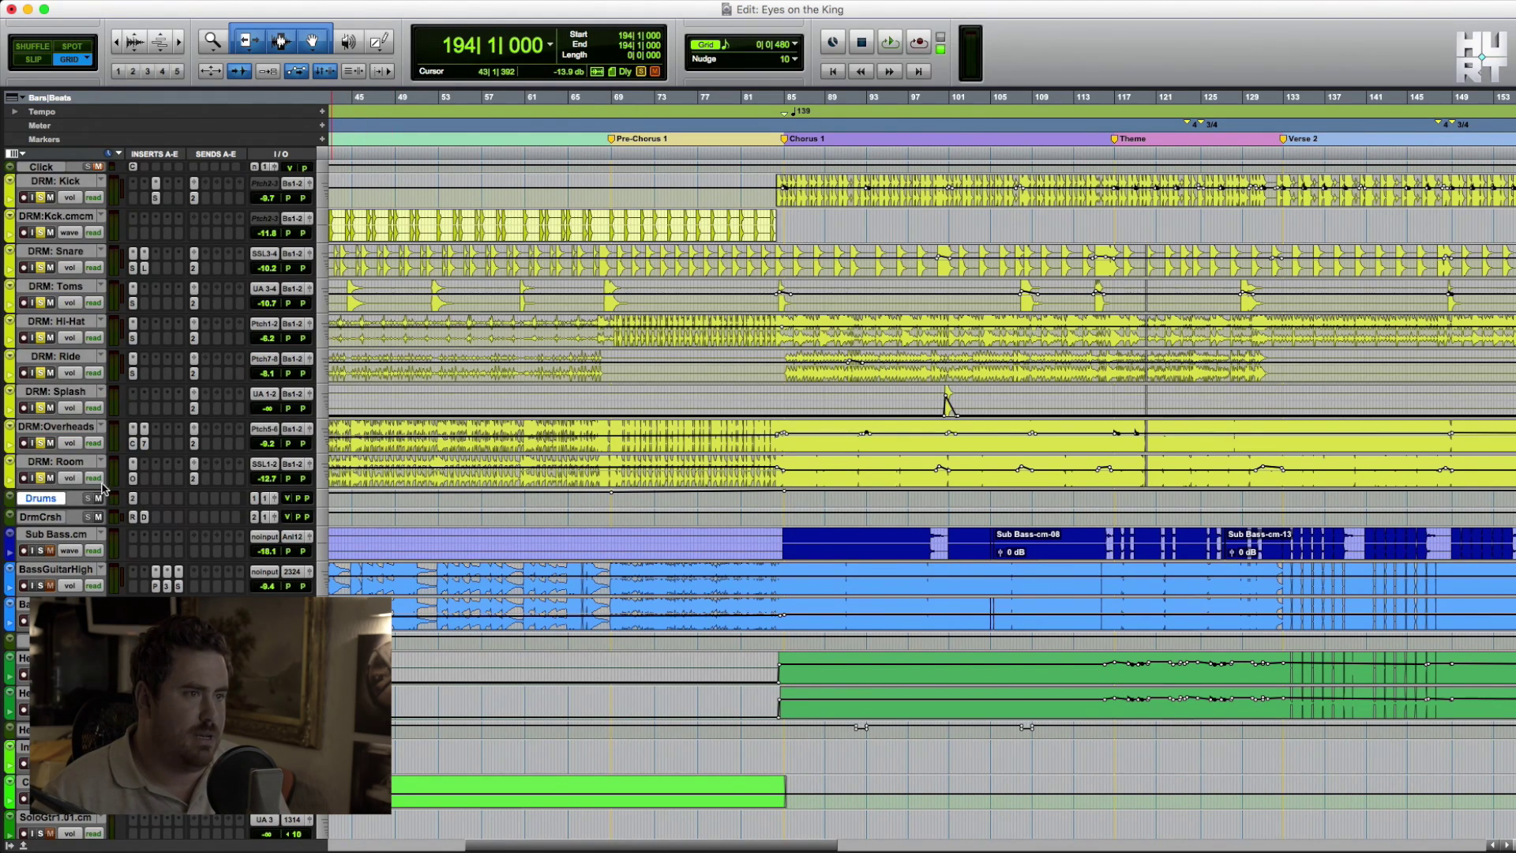
Open the REQ 2 equalizer on the Drums aux and the RCompressor on the DrmCrsh aux to review their settings
left_click(134, 499)
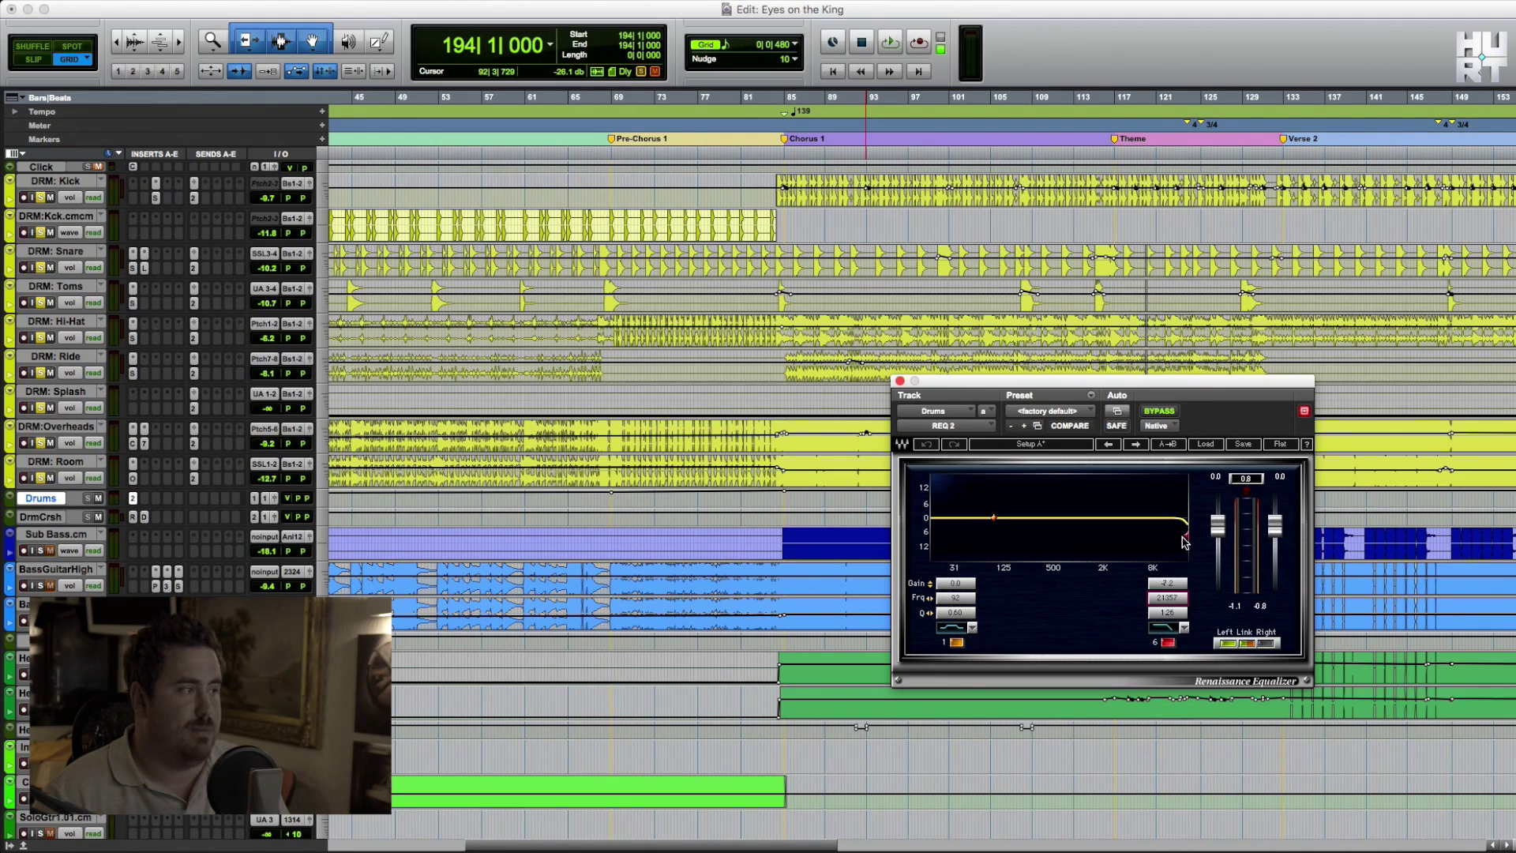
left_click(132, 518)
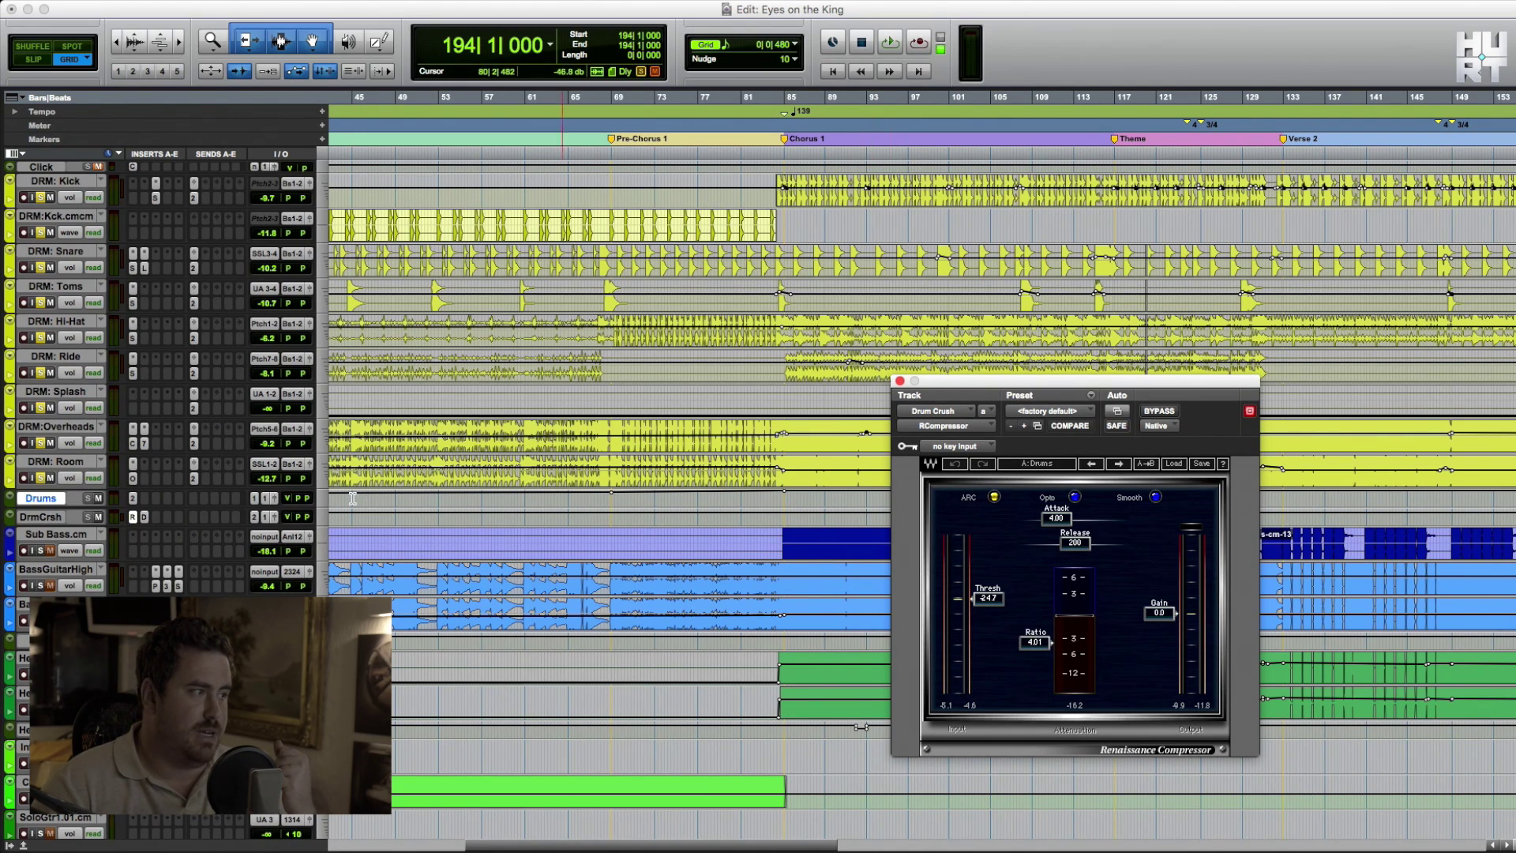
left_click(49, 502)
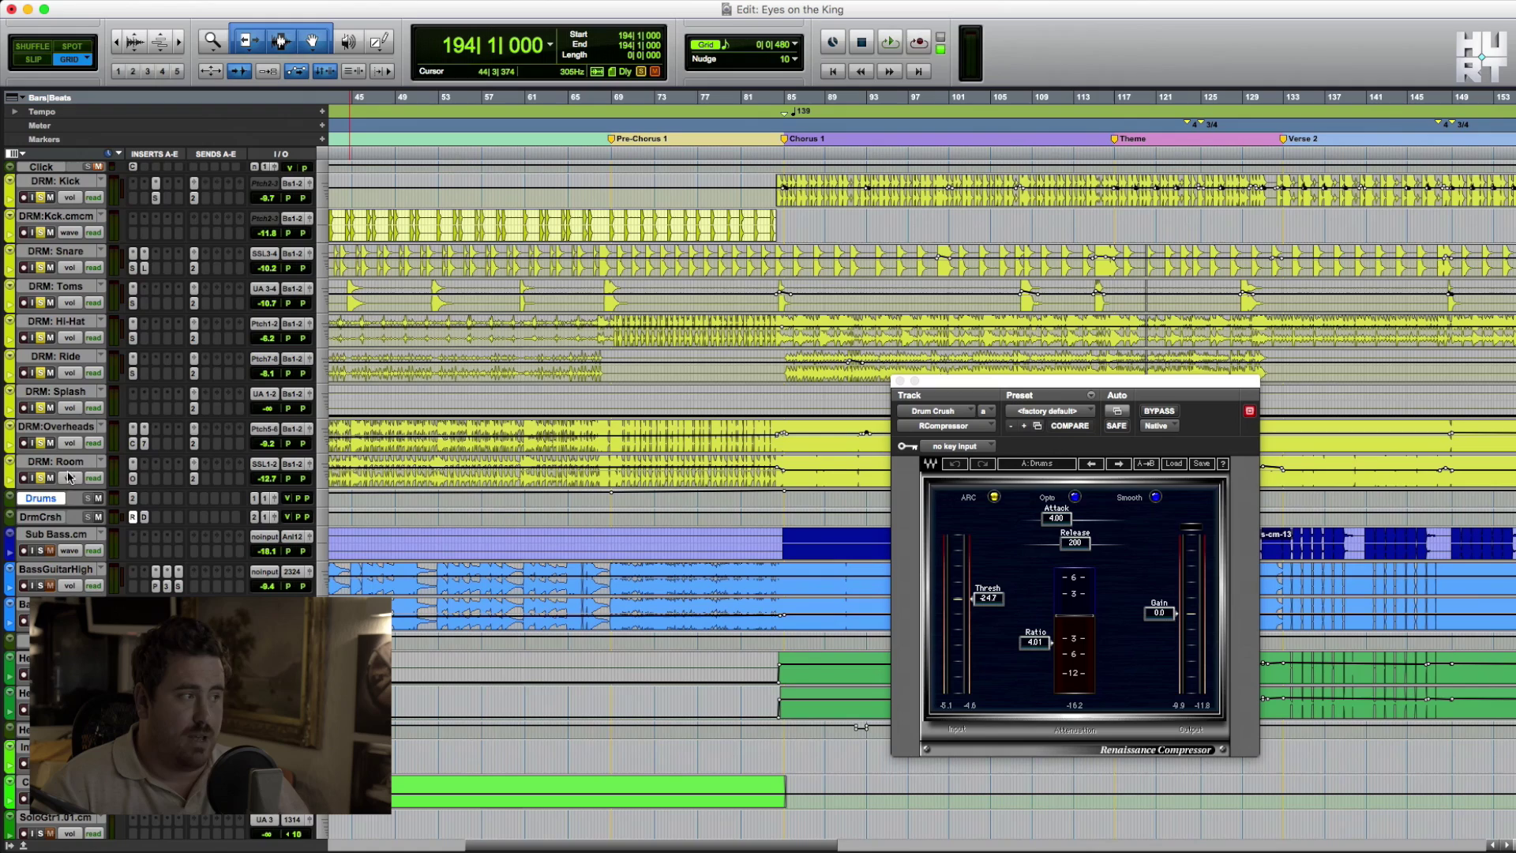
Open the Decapitator on the DrmCrsh aux to review its settings, select Drums and DrmCrsh in turn, and close the plug-in
left_click(46, 516)
left_click(144, 518)
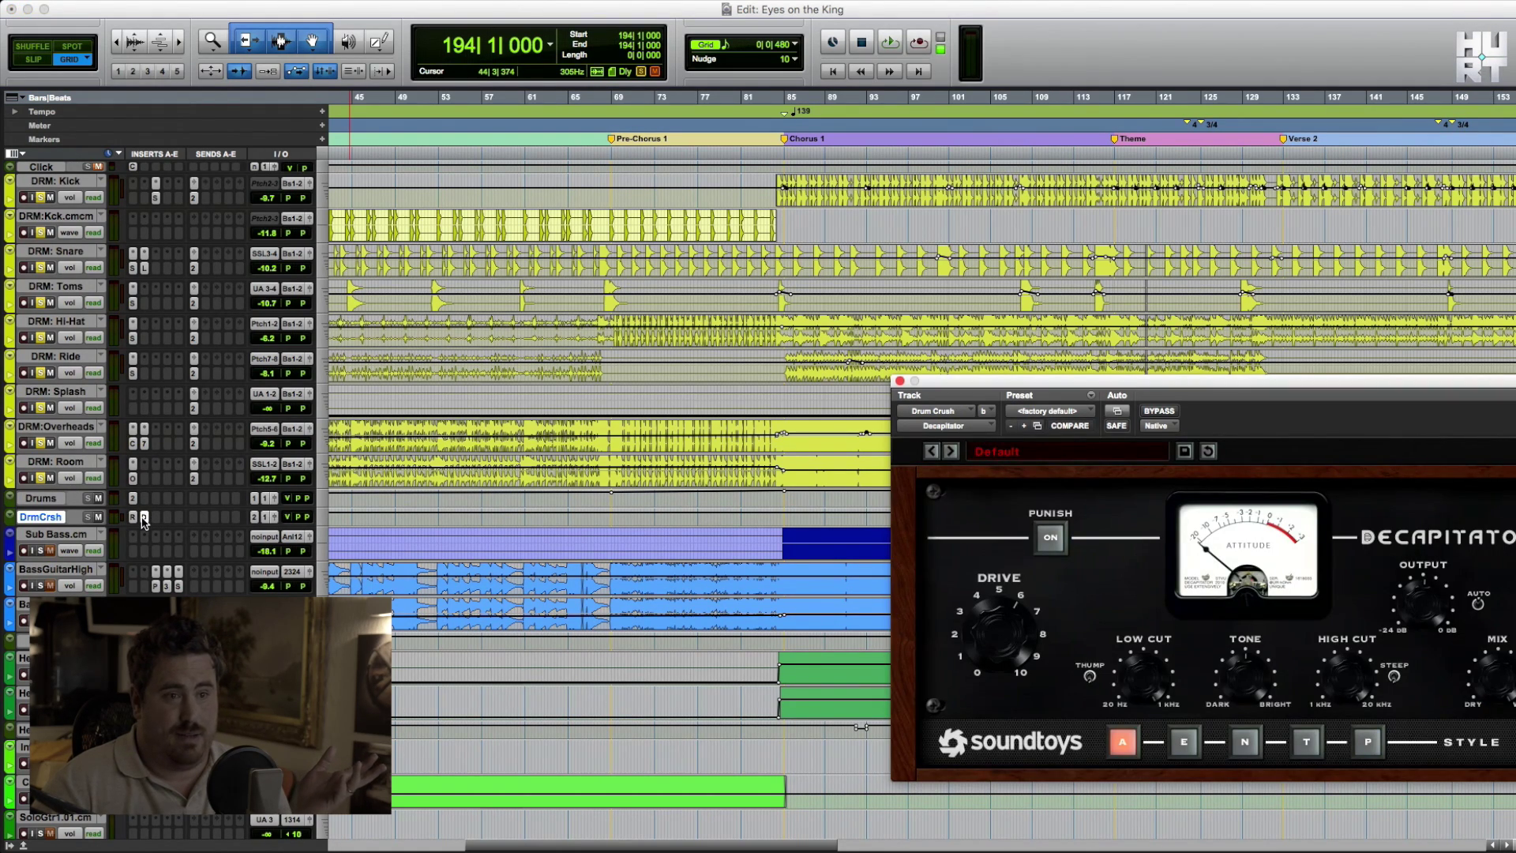
left_click_drag(1078, 393, 731, 349)
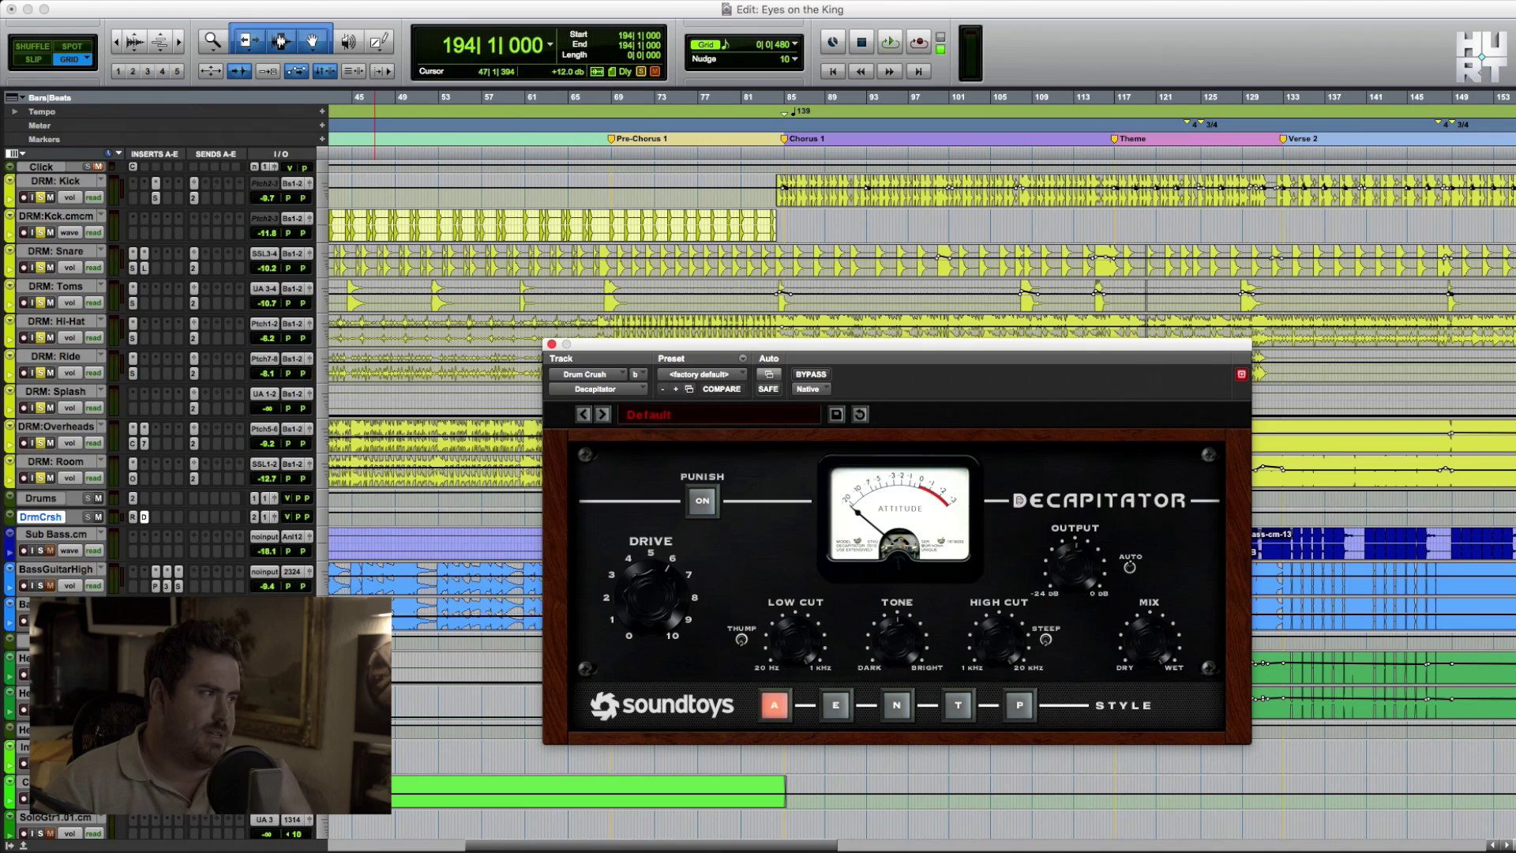
left_click(48, 499)
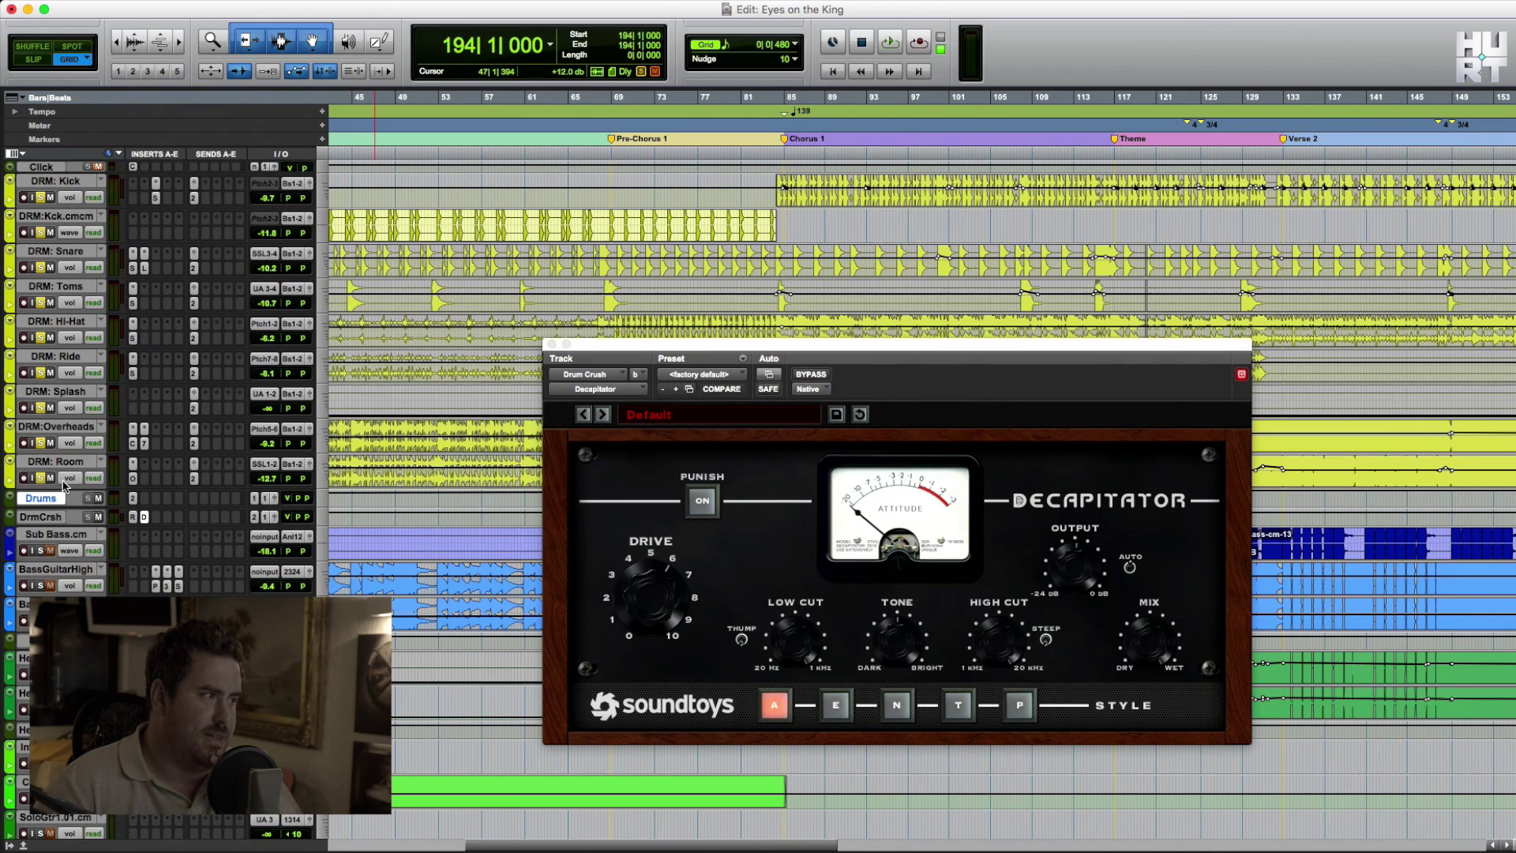
left_click(40, 517)
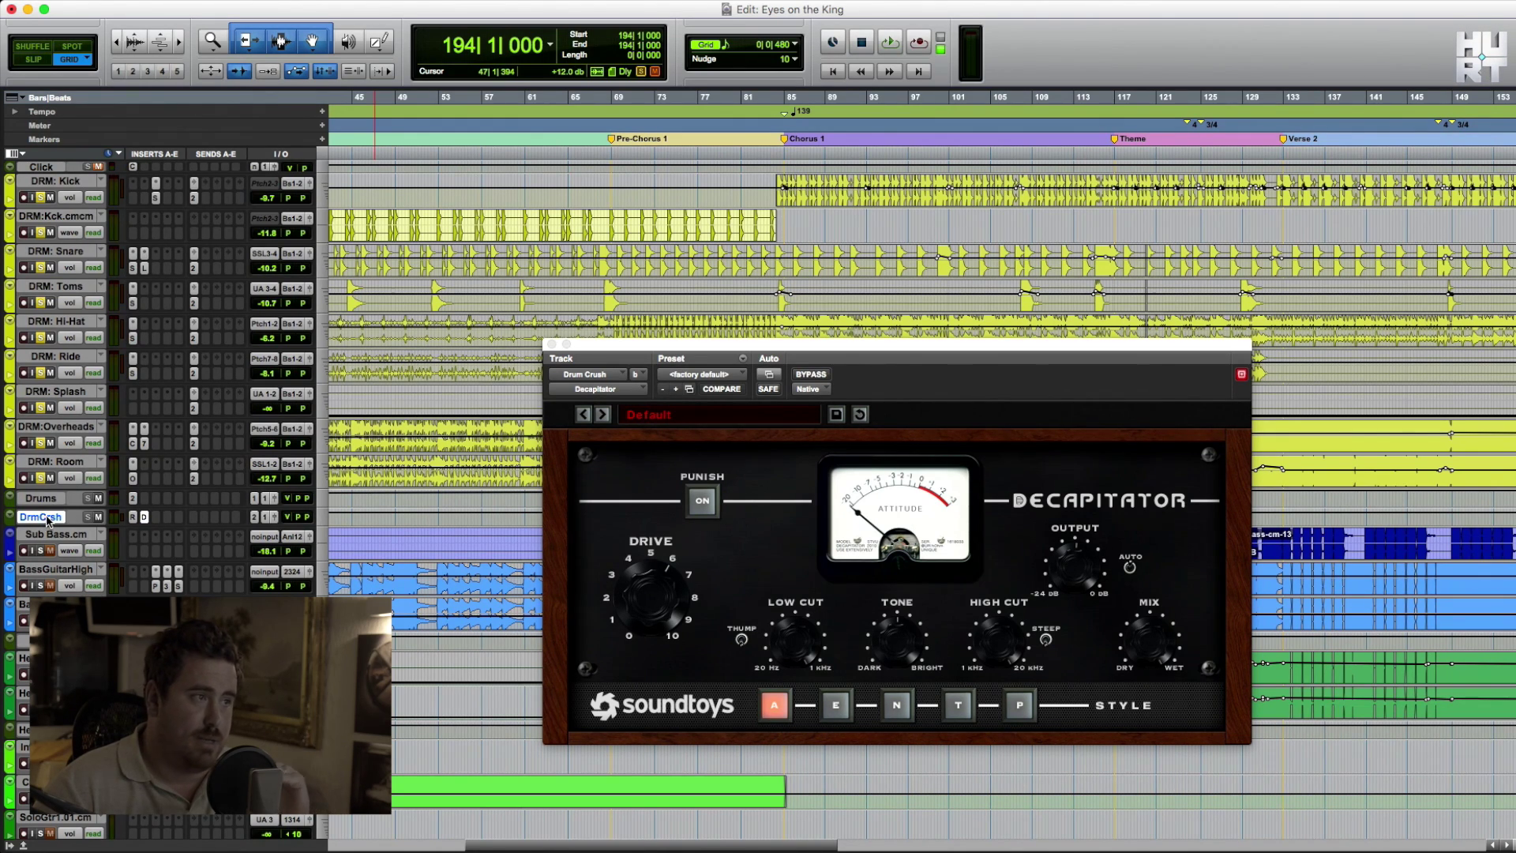
left_click(551, 344)
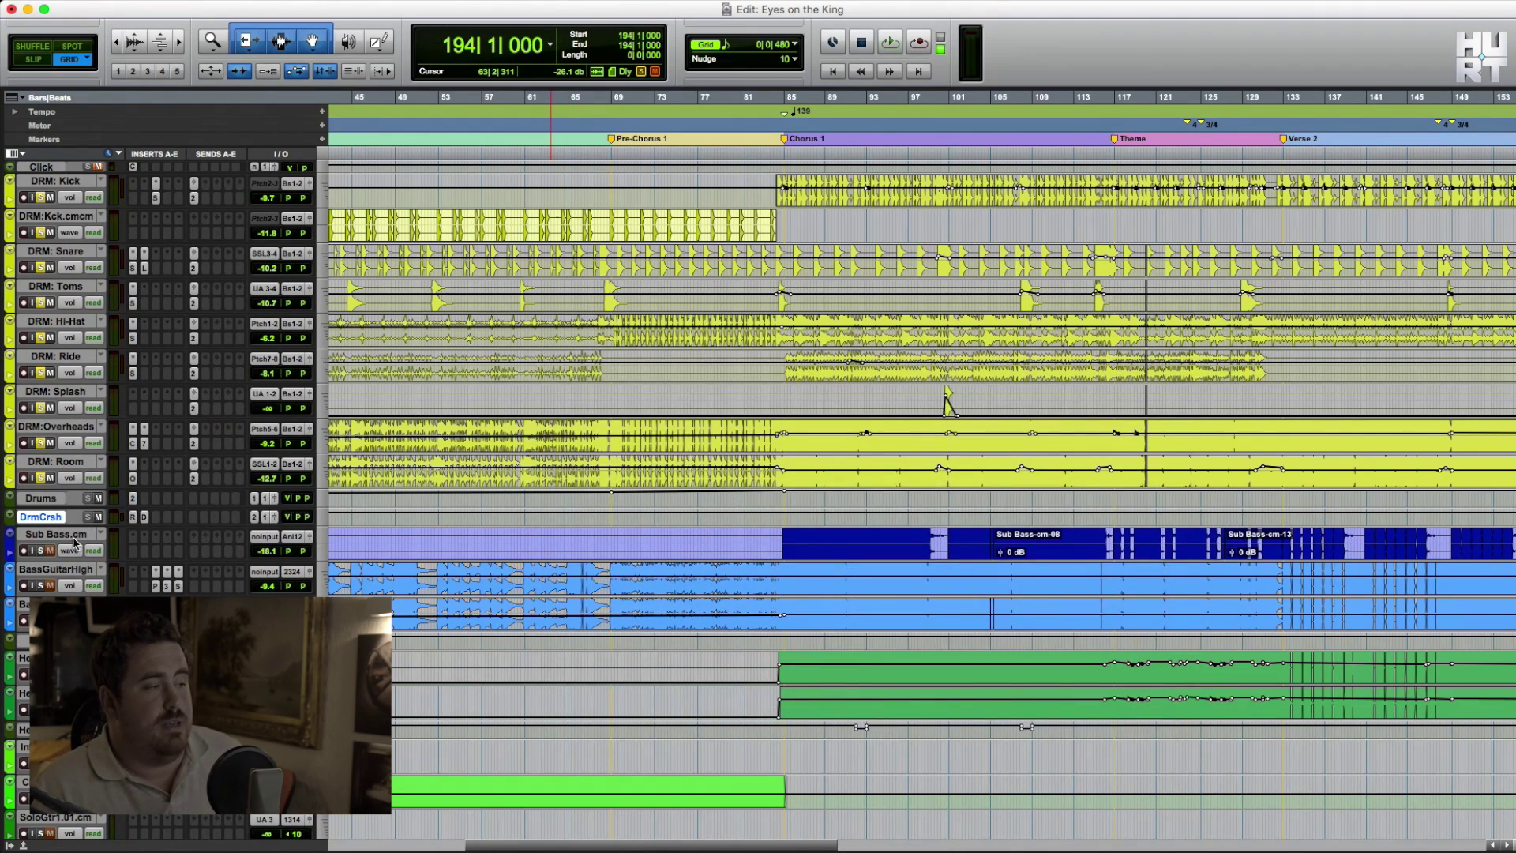
Select the bass tracks from Sub Bass.cm through the low bass guitar, followed by the aux track directly below them
left_click(72, 537)
left_click(57, 604, "shift")
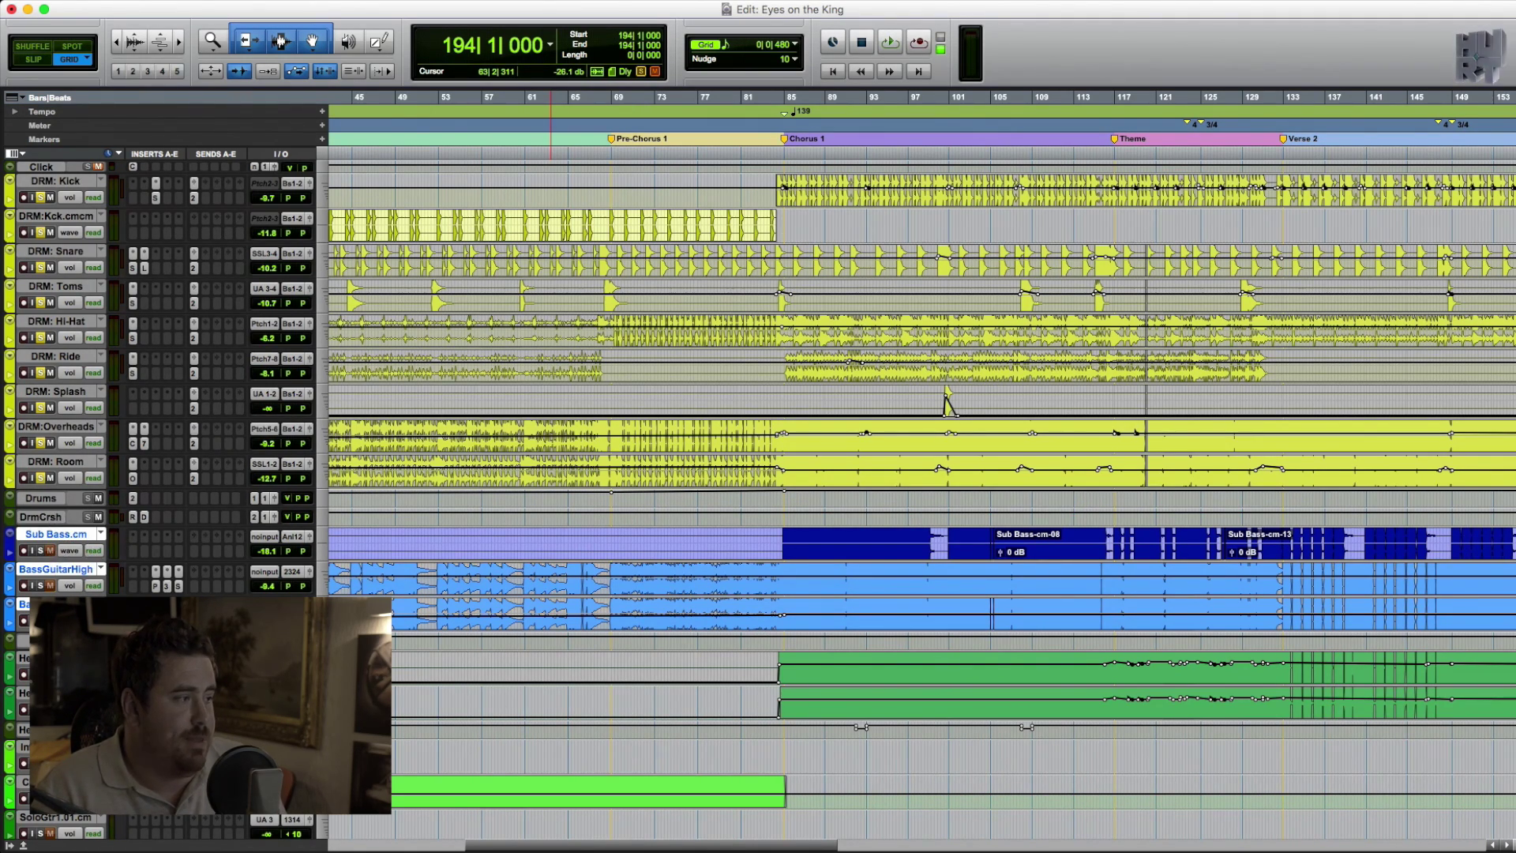
left_click(47, 641)
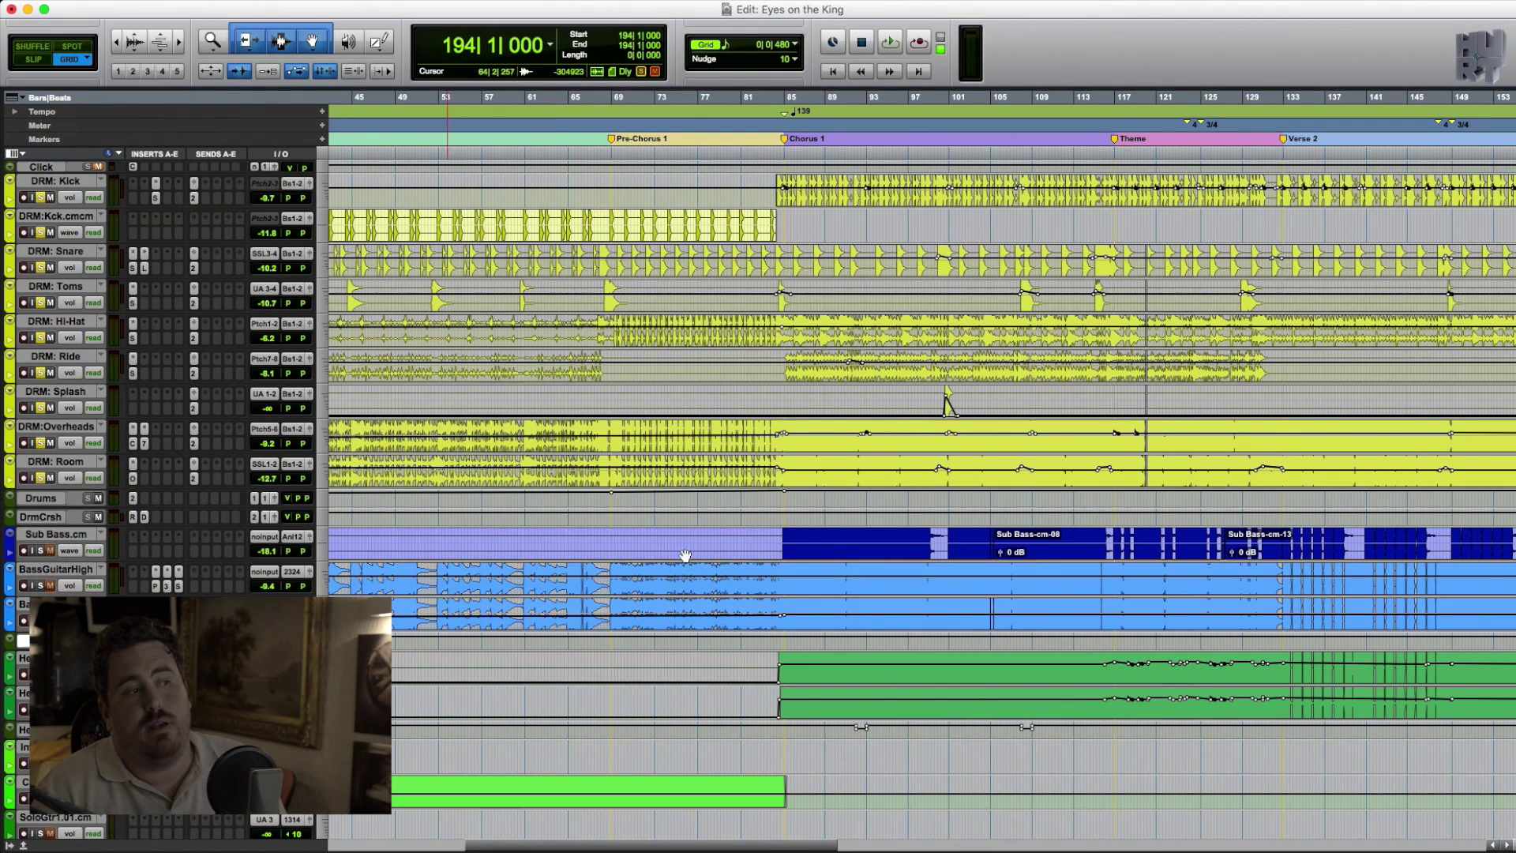
Place the edit cursor near the start of the first Sub Bass clip, at 12|2|480
scroll(741, 541, "left", 10)
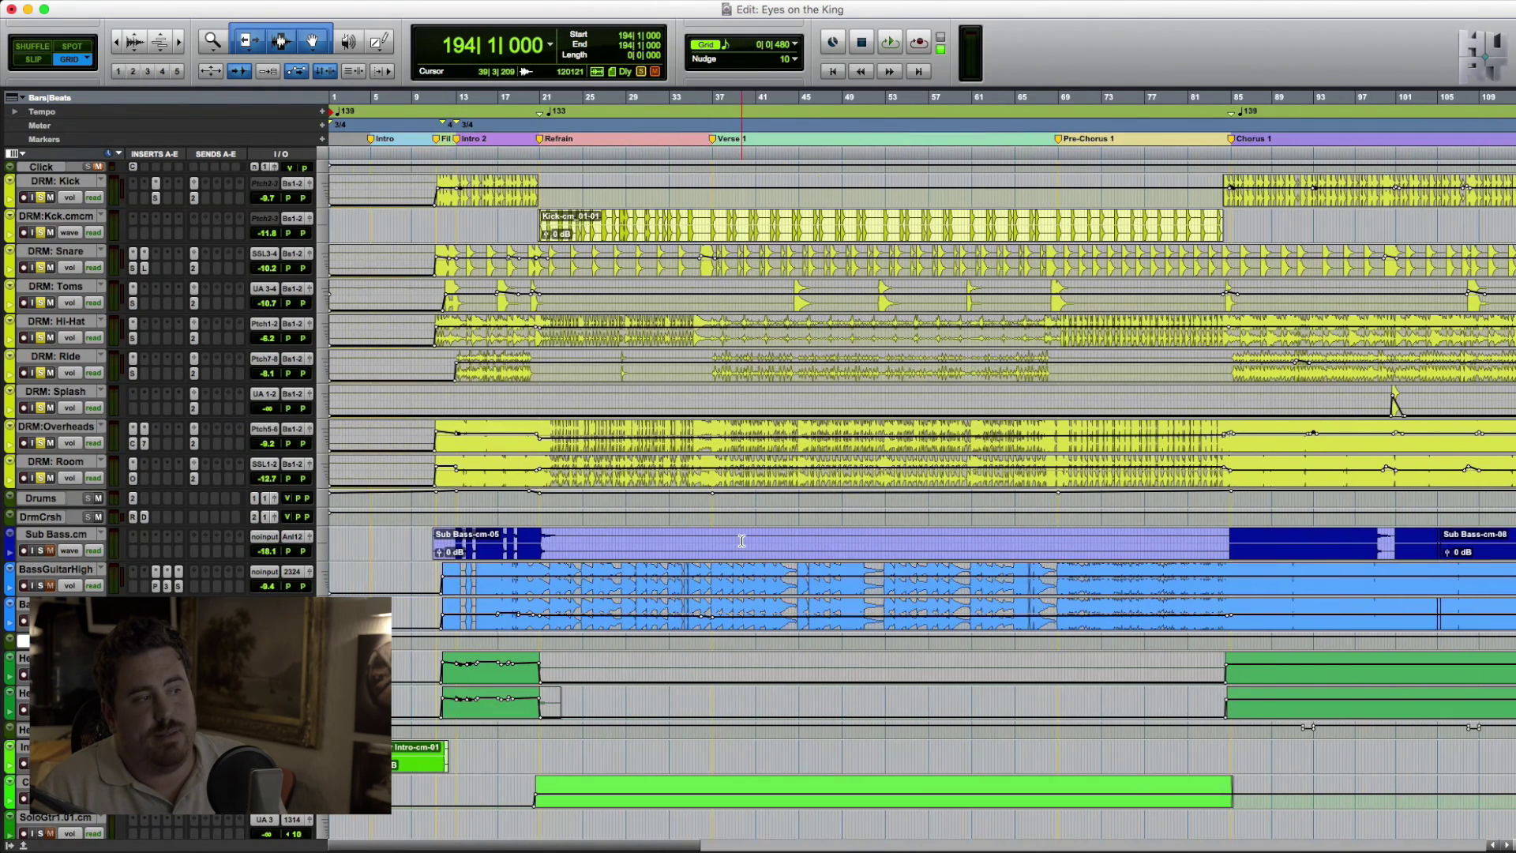
left_click(446, 543)
scroll(614, 541, "right", 9)
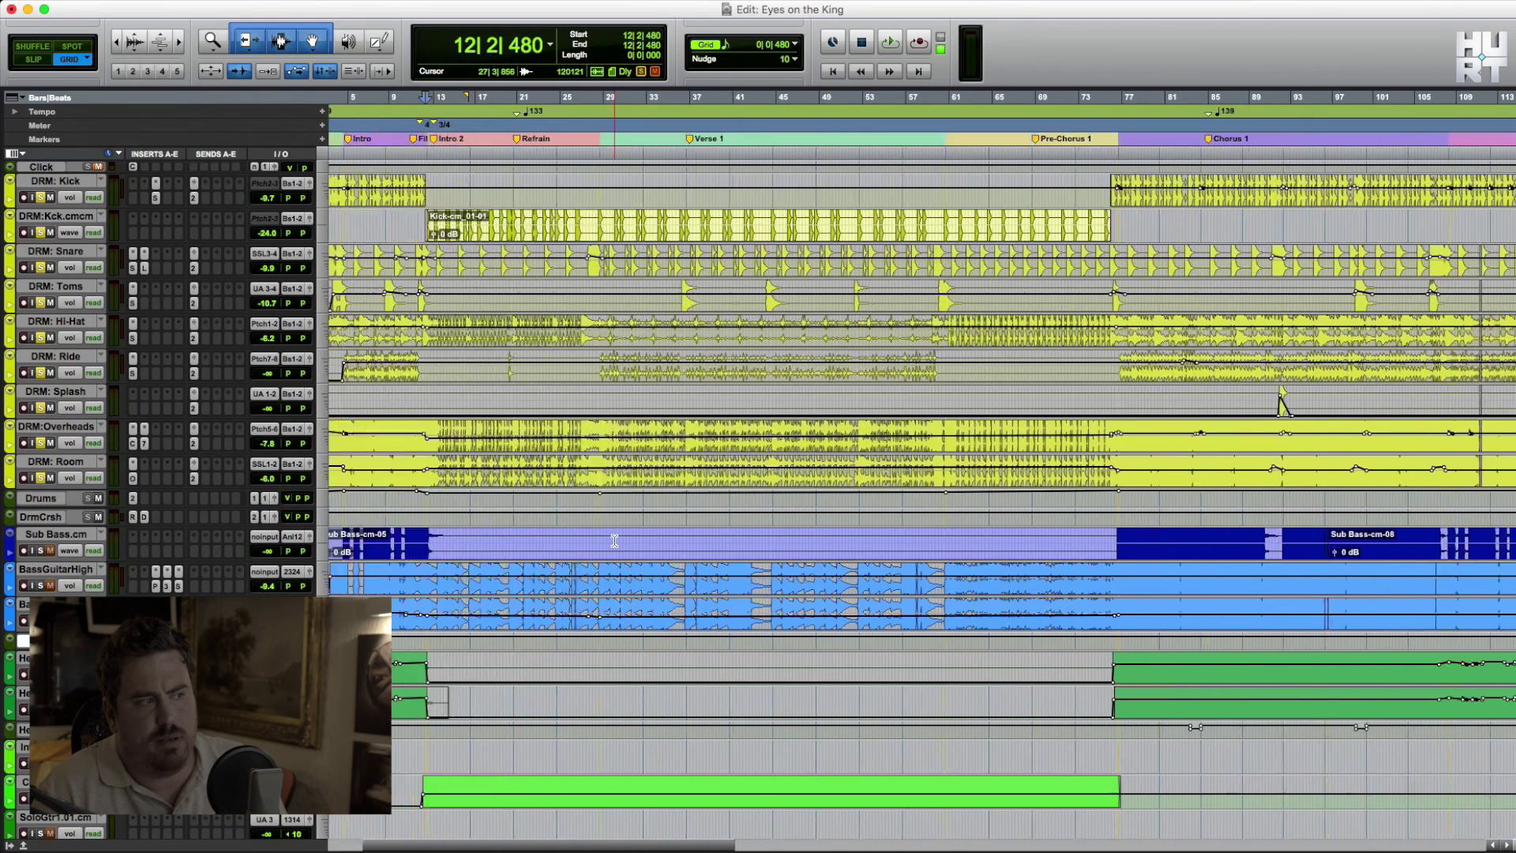
scroll(616, 541, "left", 10)
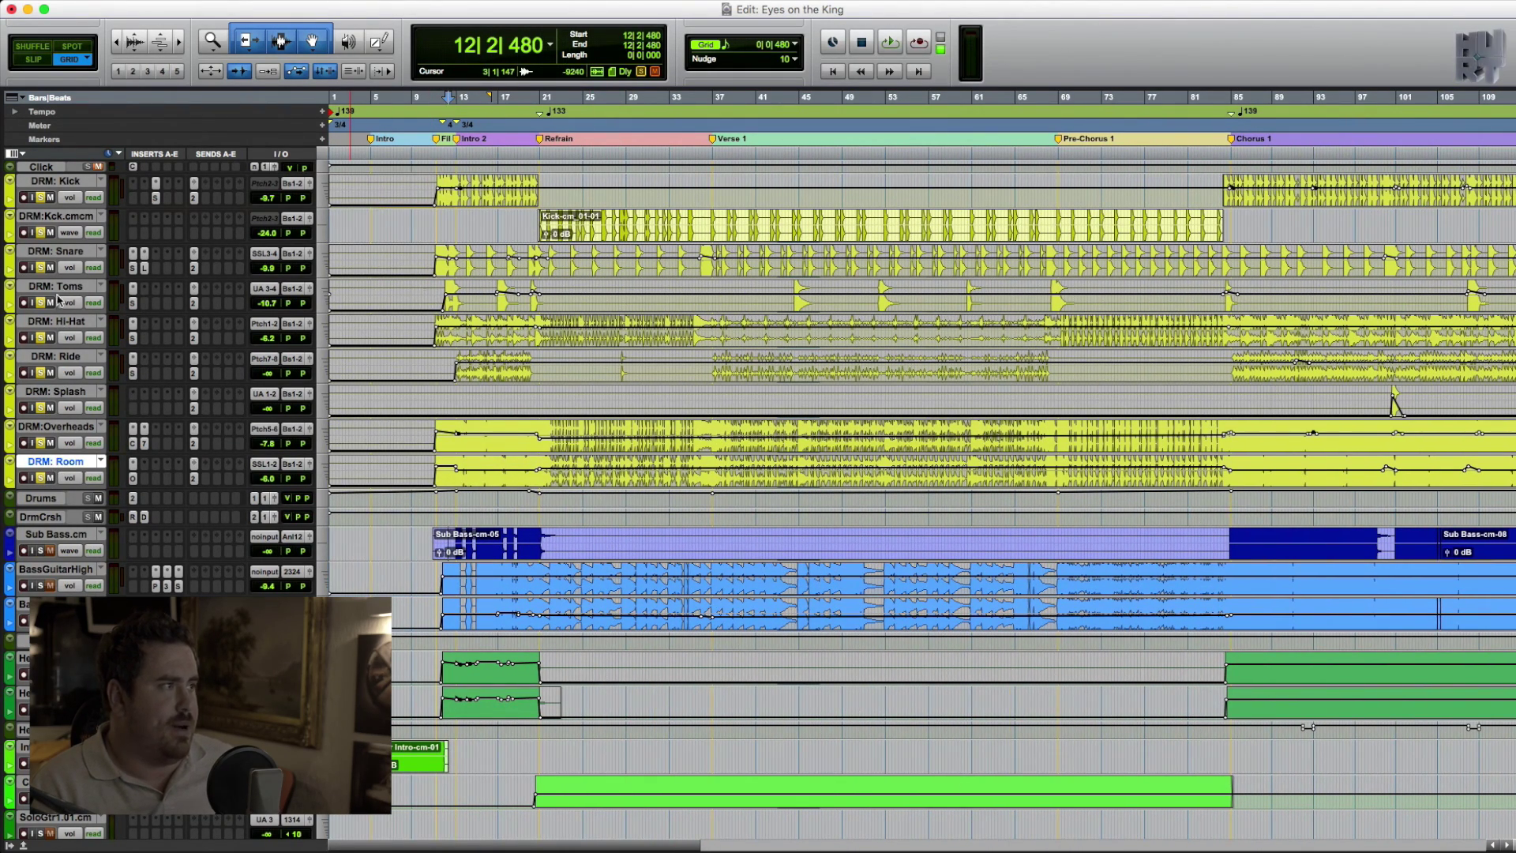
Unsolo all drum tracks from DRM: Kick through DRM: Room, and solo and select Sub Bass.cm
left_click(55, 189, "shift")
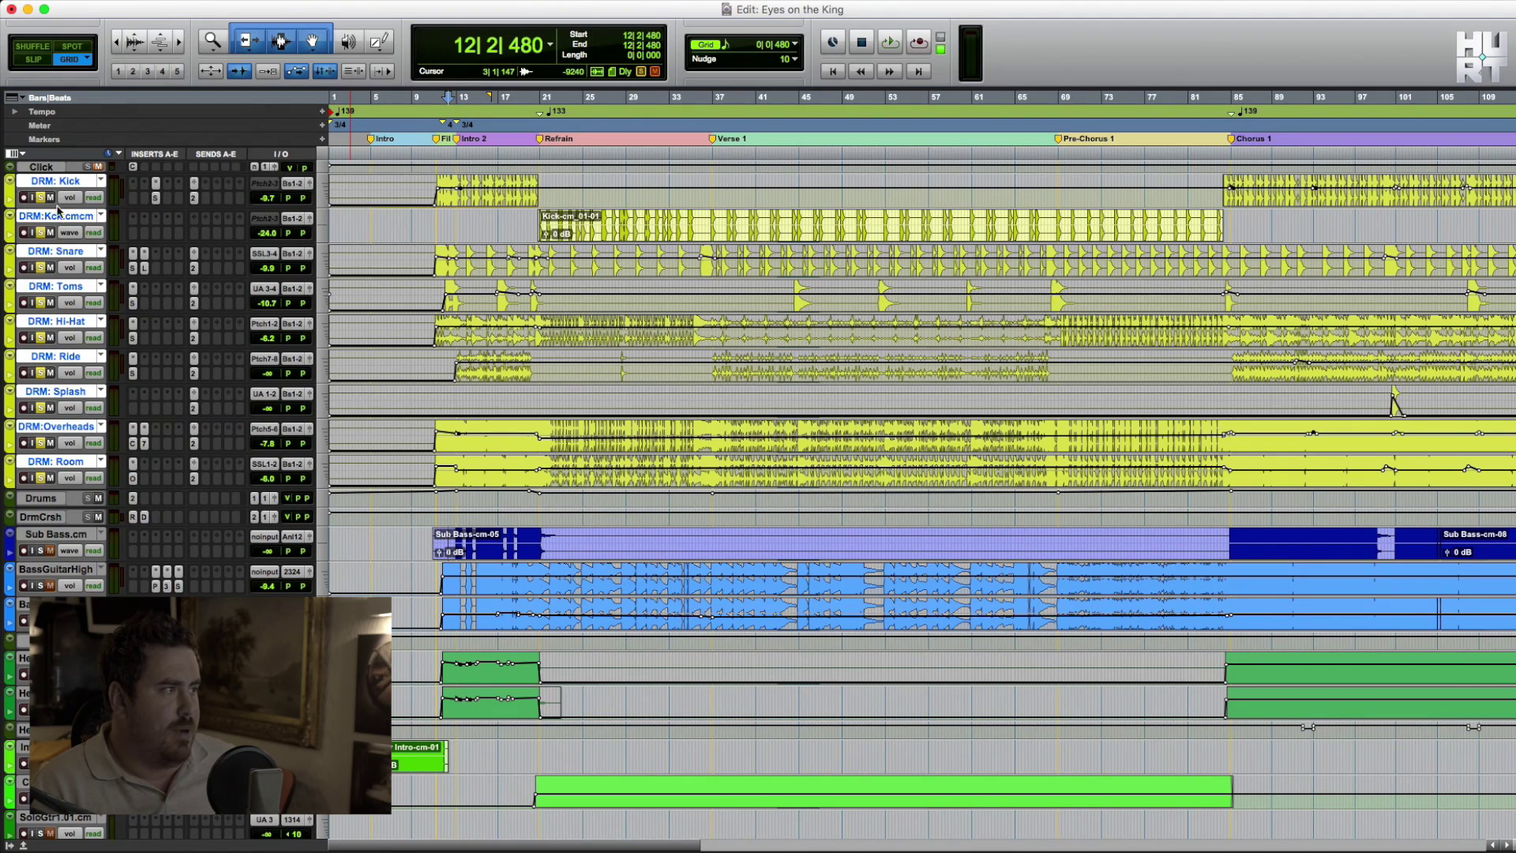
left_click(43, 337)
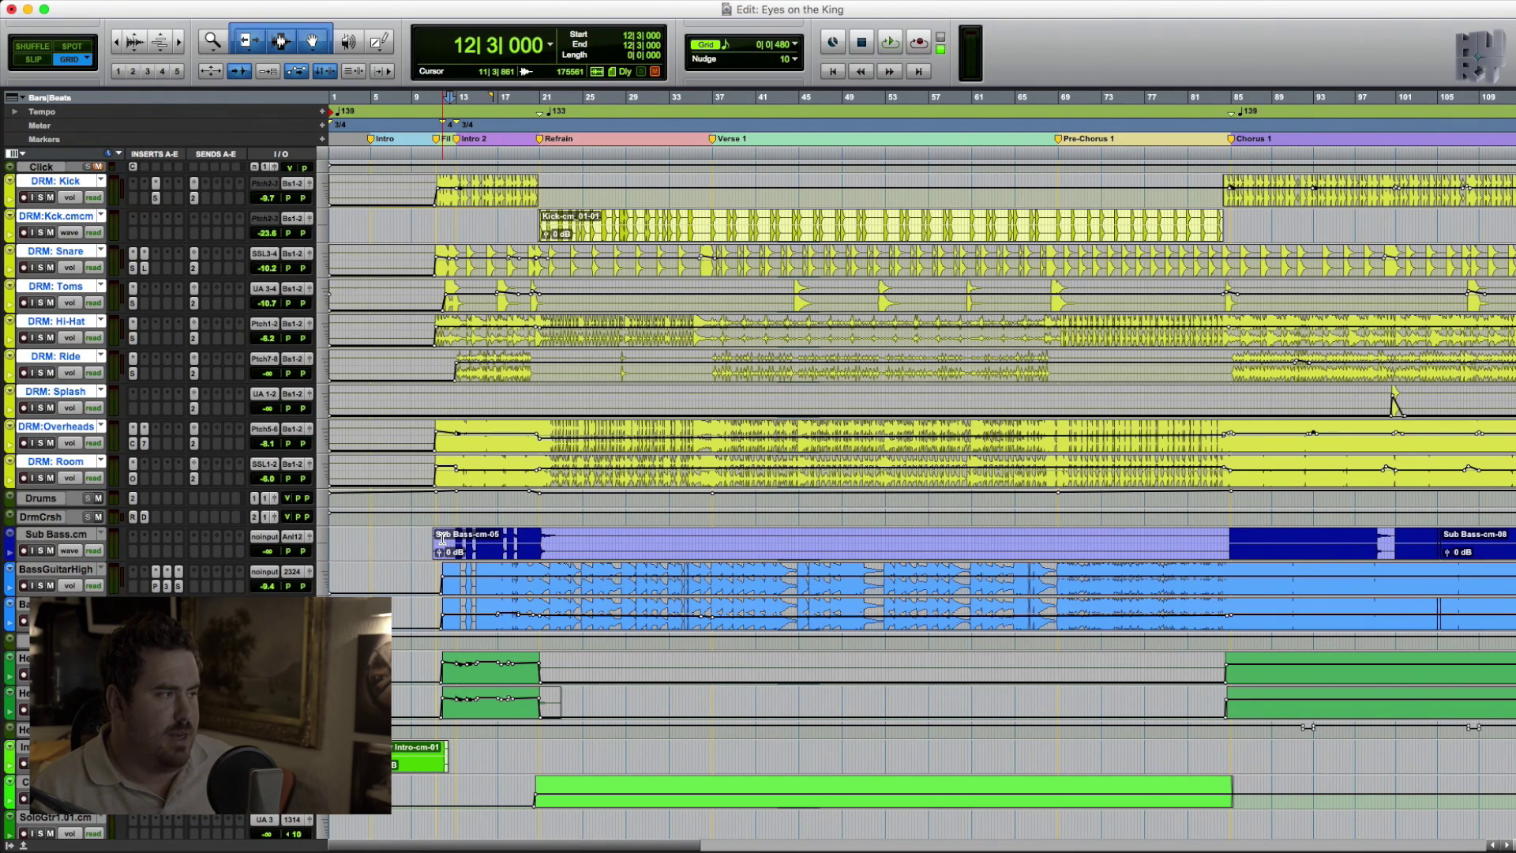
left_click(42, 550)
left_click(57, 534)
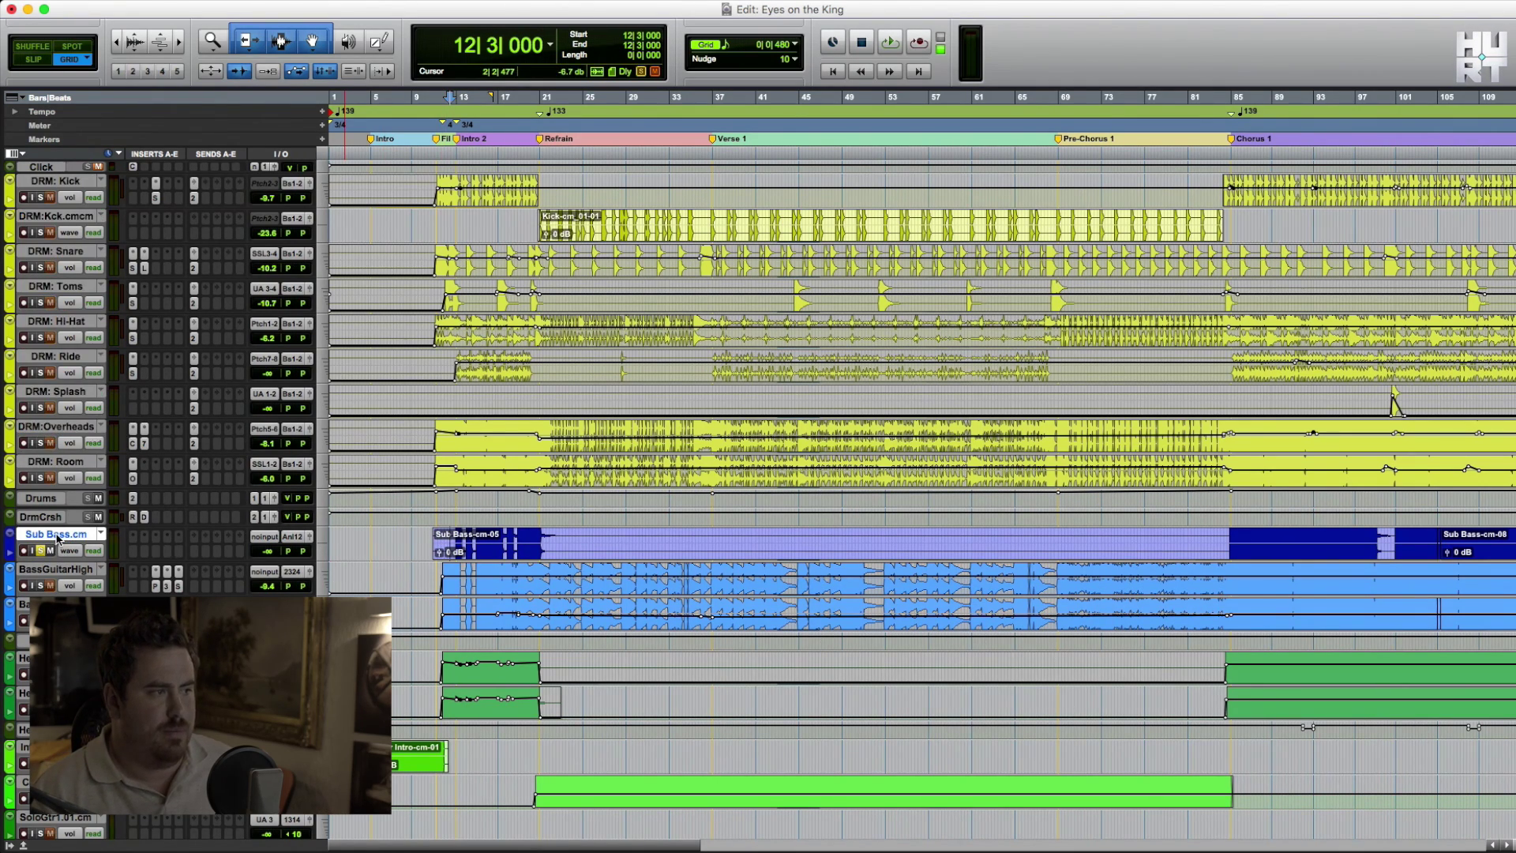
Play the soloed Sub Bass.cm track from bar 12 through Intro 2 and stop playback
key("space")
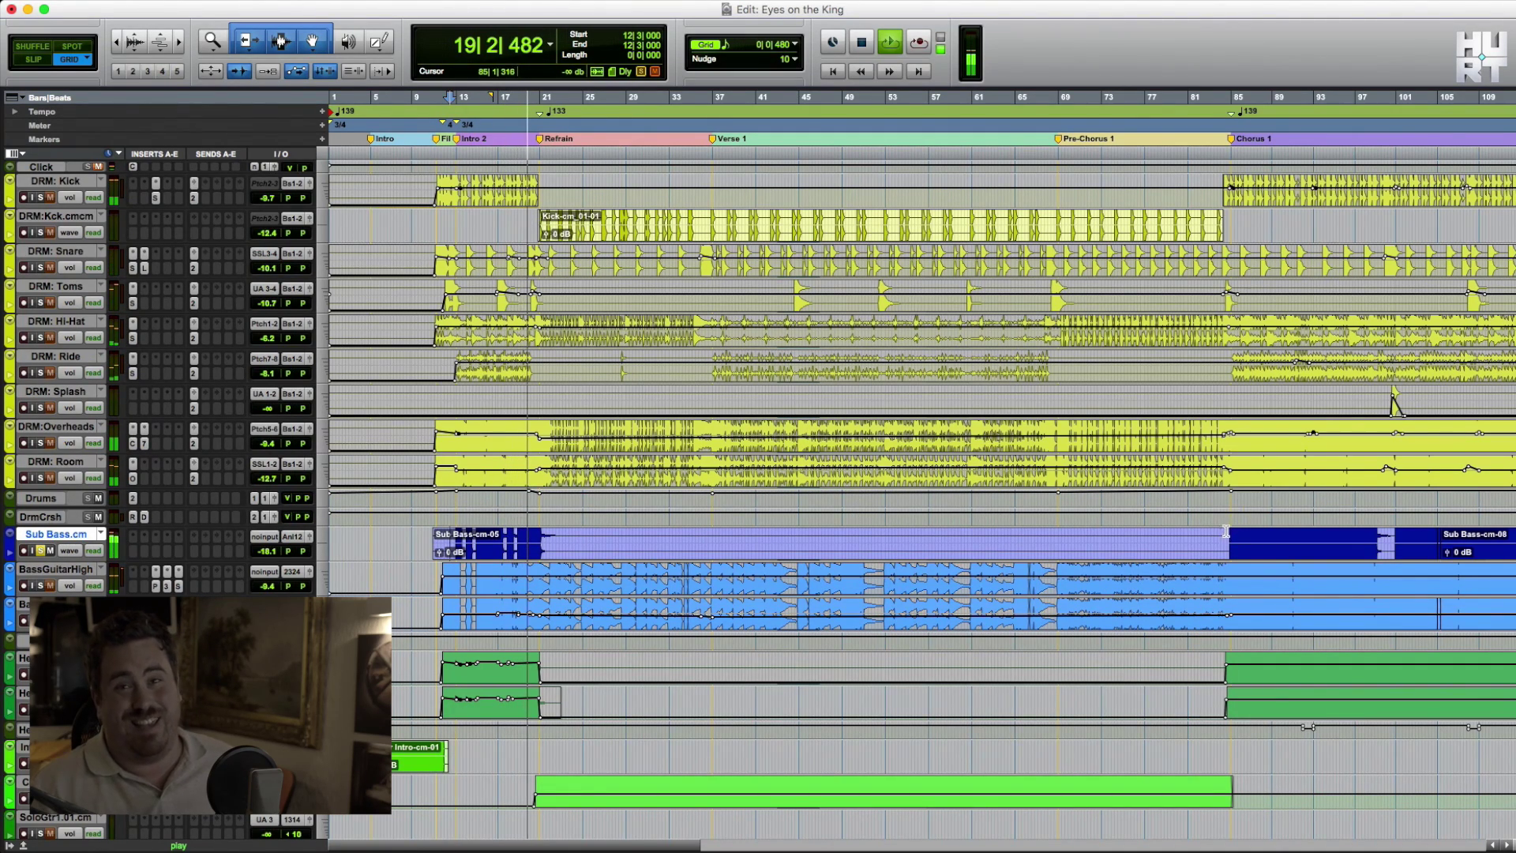
key("space")
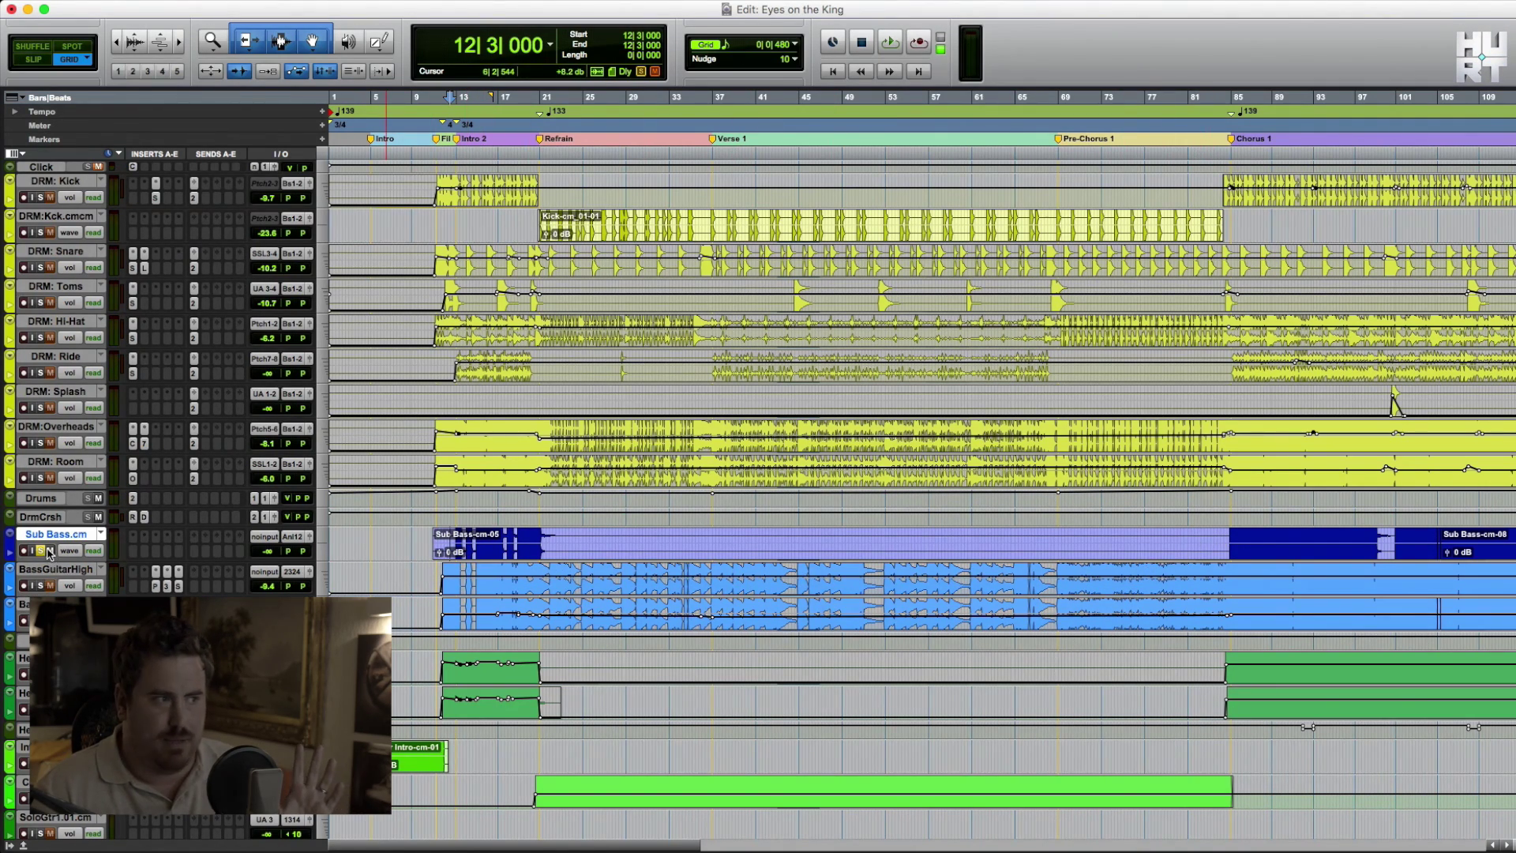
scroll(51, 557, "right", 2)
scroll(49, 552, "left", 2)
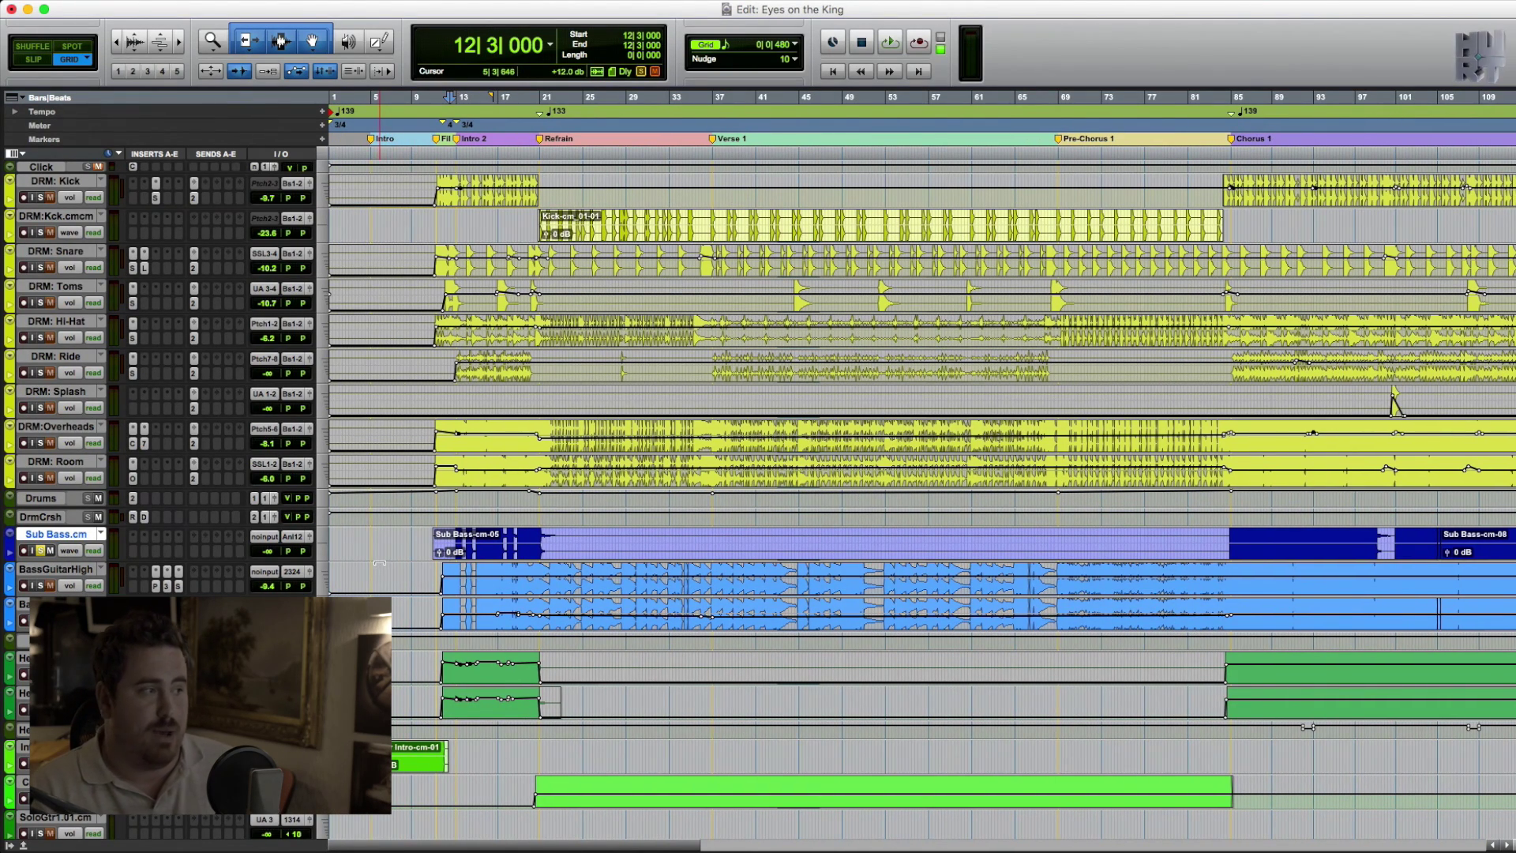
Solo the BassGuitarHigh track, audition it from bar 12 into the Refrain, and leave it selected
left_click(48, 570)
left_click(42, 585)
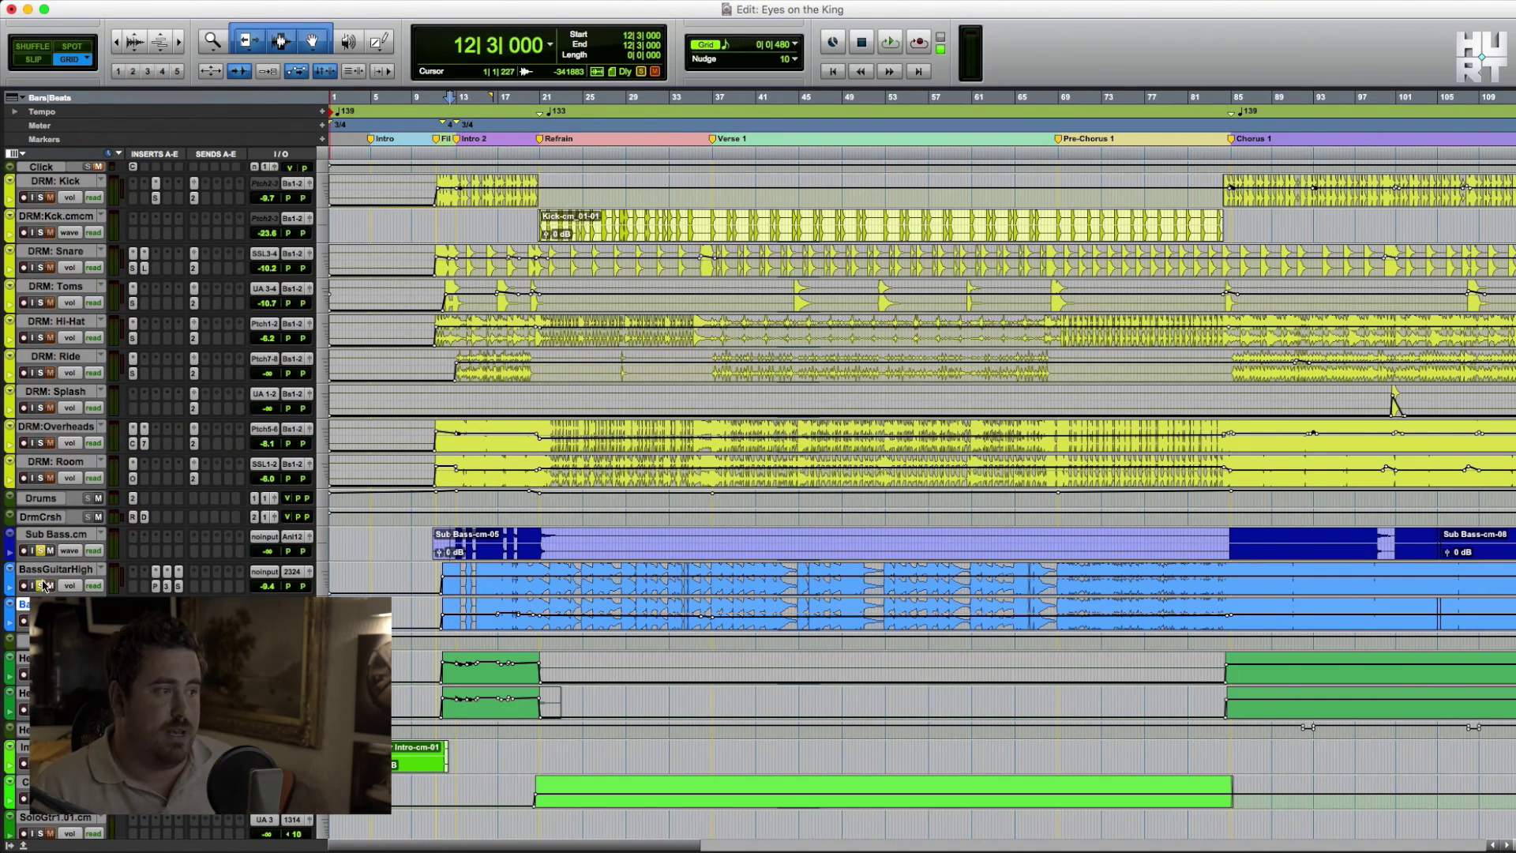
key("space")
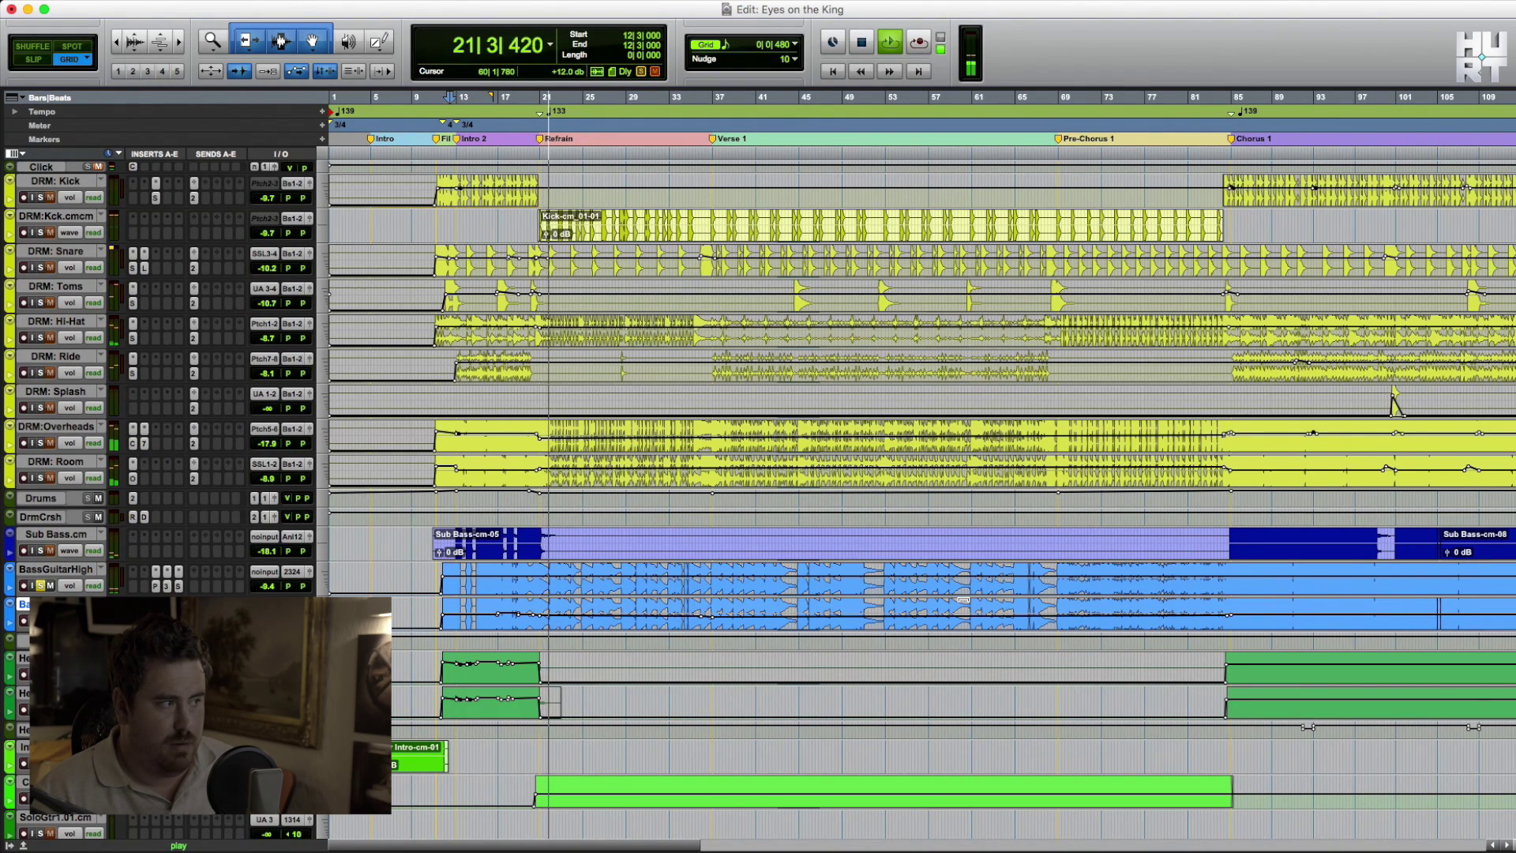
key("space")
left_click(70, 569)
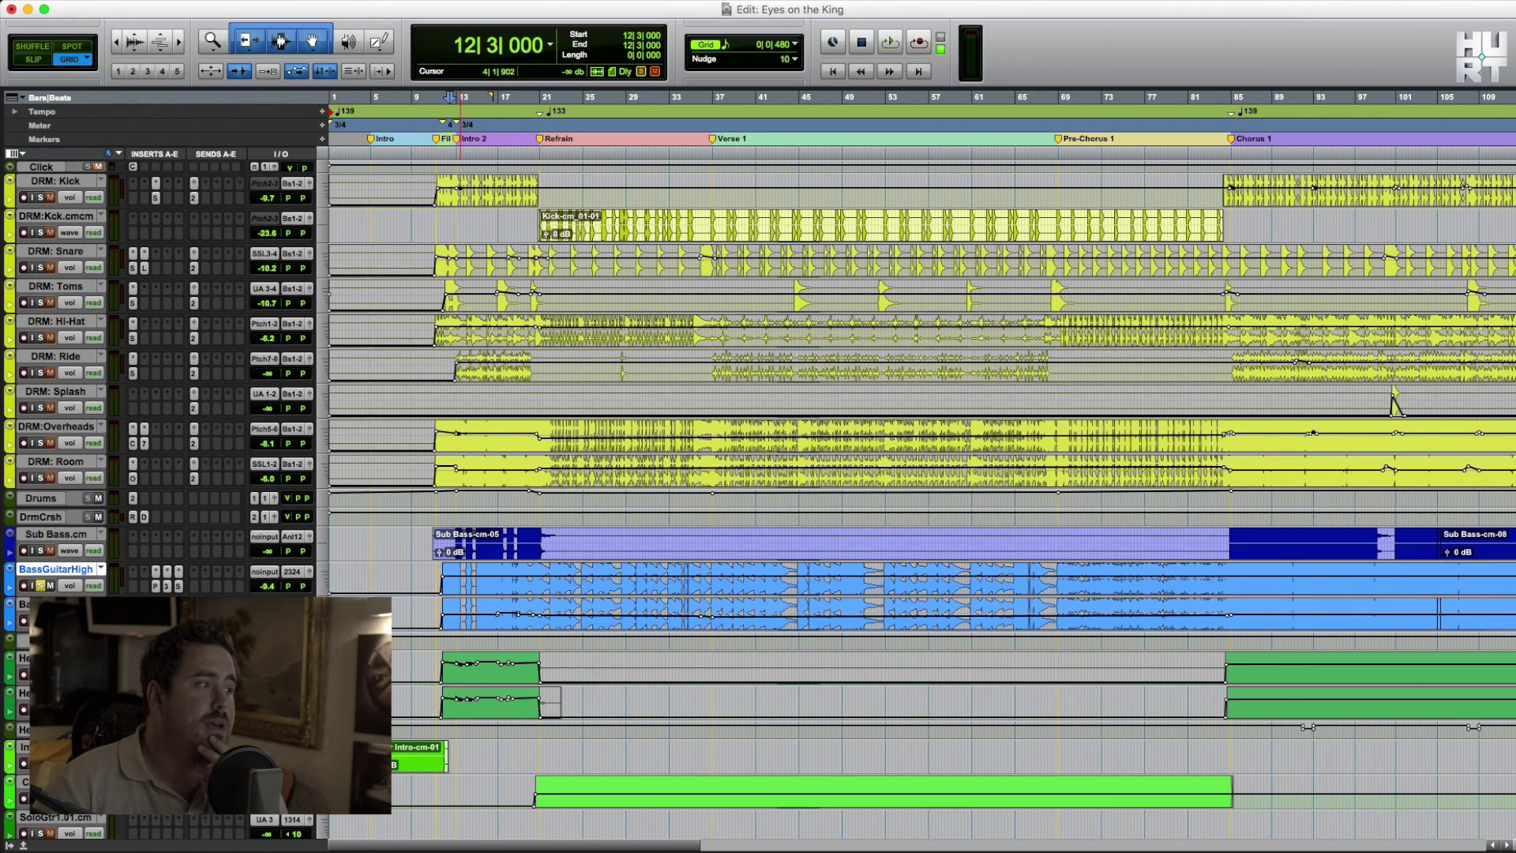
Open the SansAmp PSA-1, CLA-3A and SSLChannel on BassGuitarHigh side by side, and play the track to review their processing
left_click(166, 588)
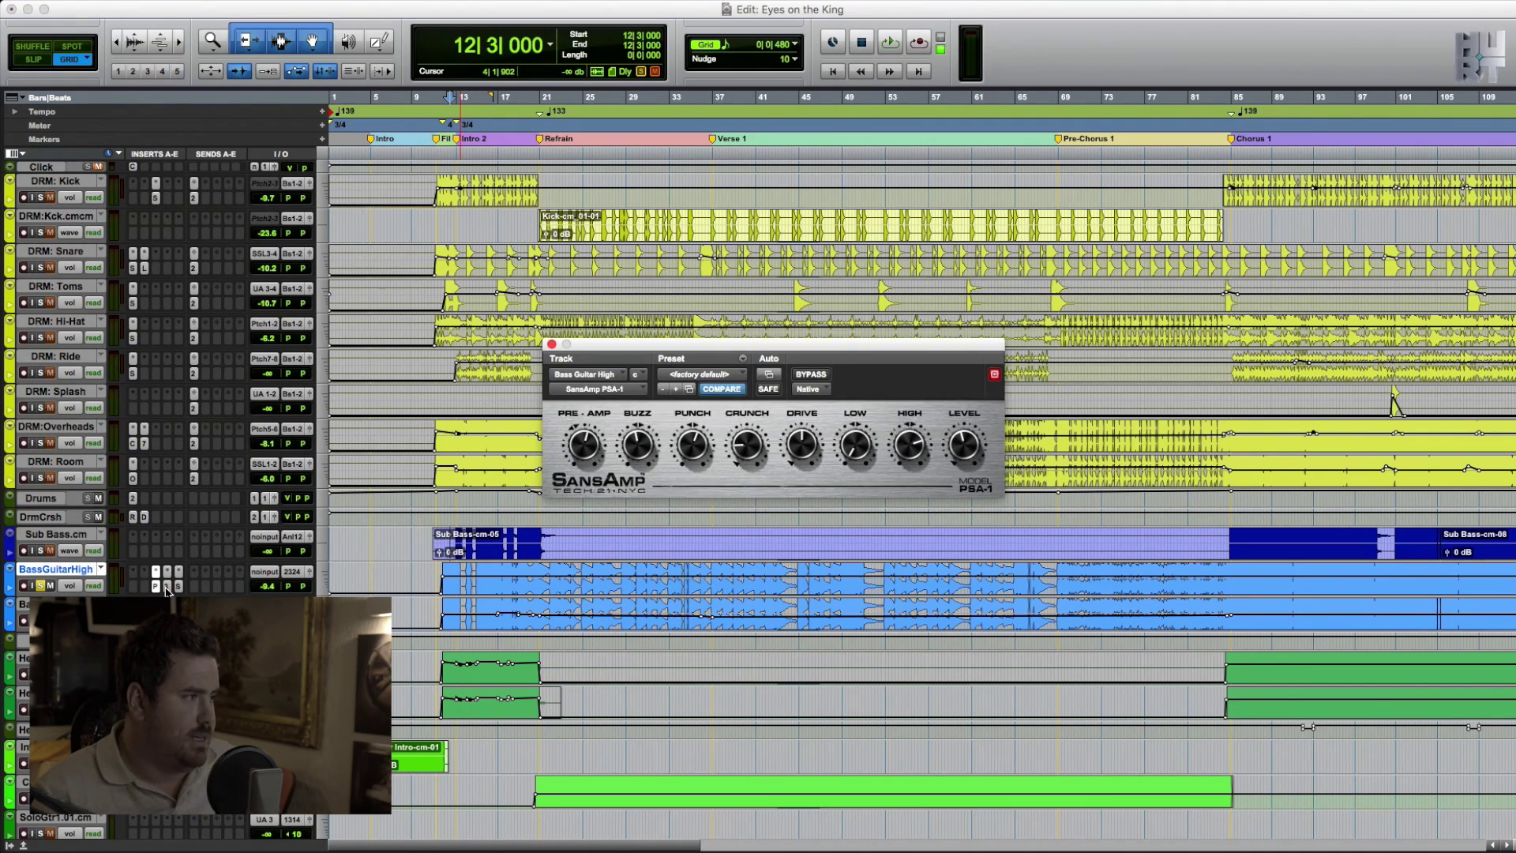
left_click(166, 572)
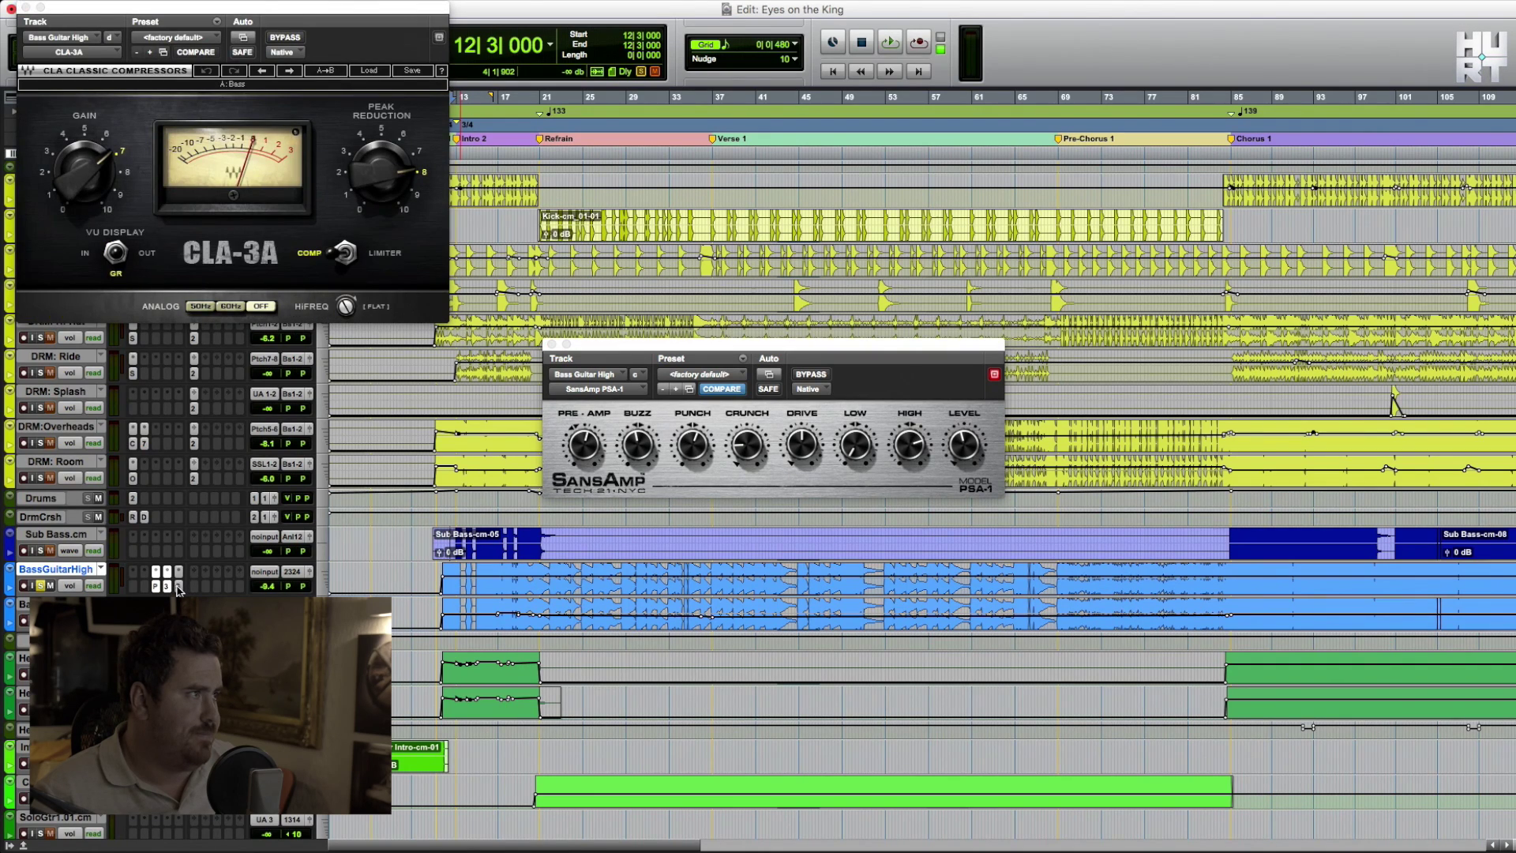
left_click(178, 588)
left_click_drag(124, 34, 1160, 49)
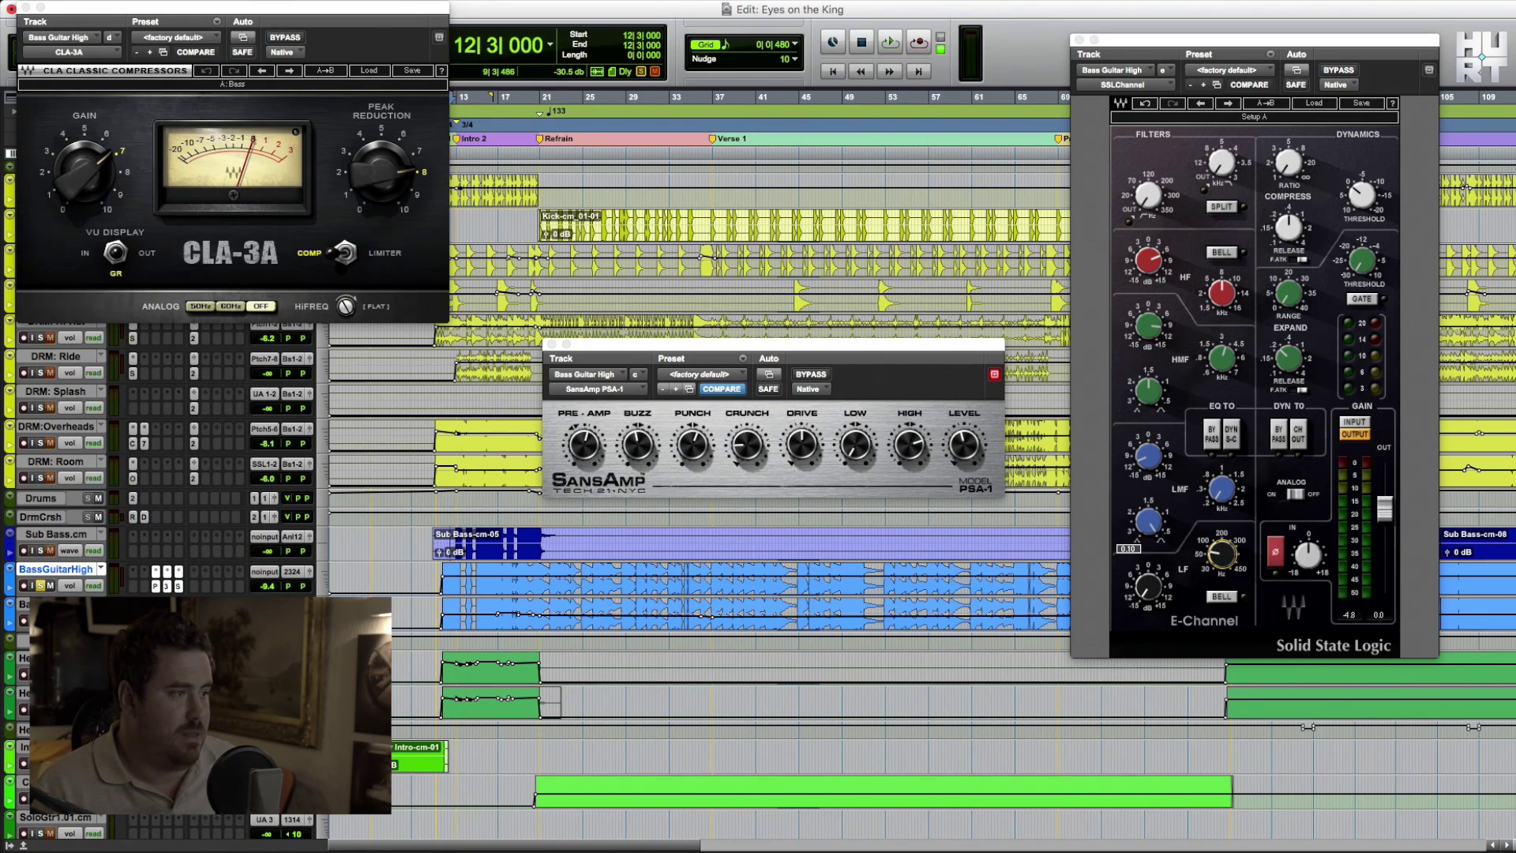
key("space")
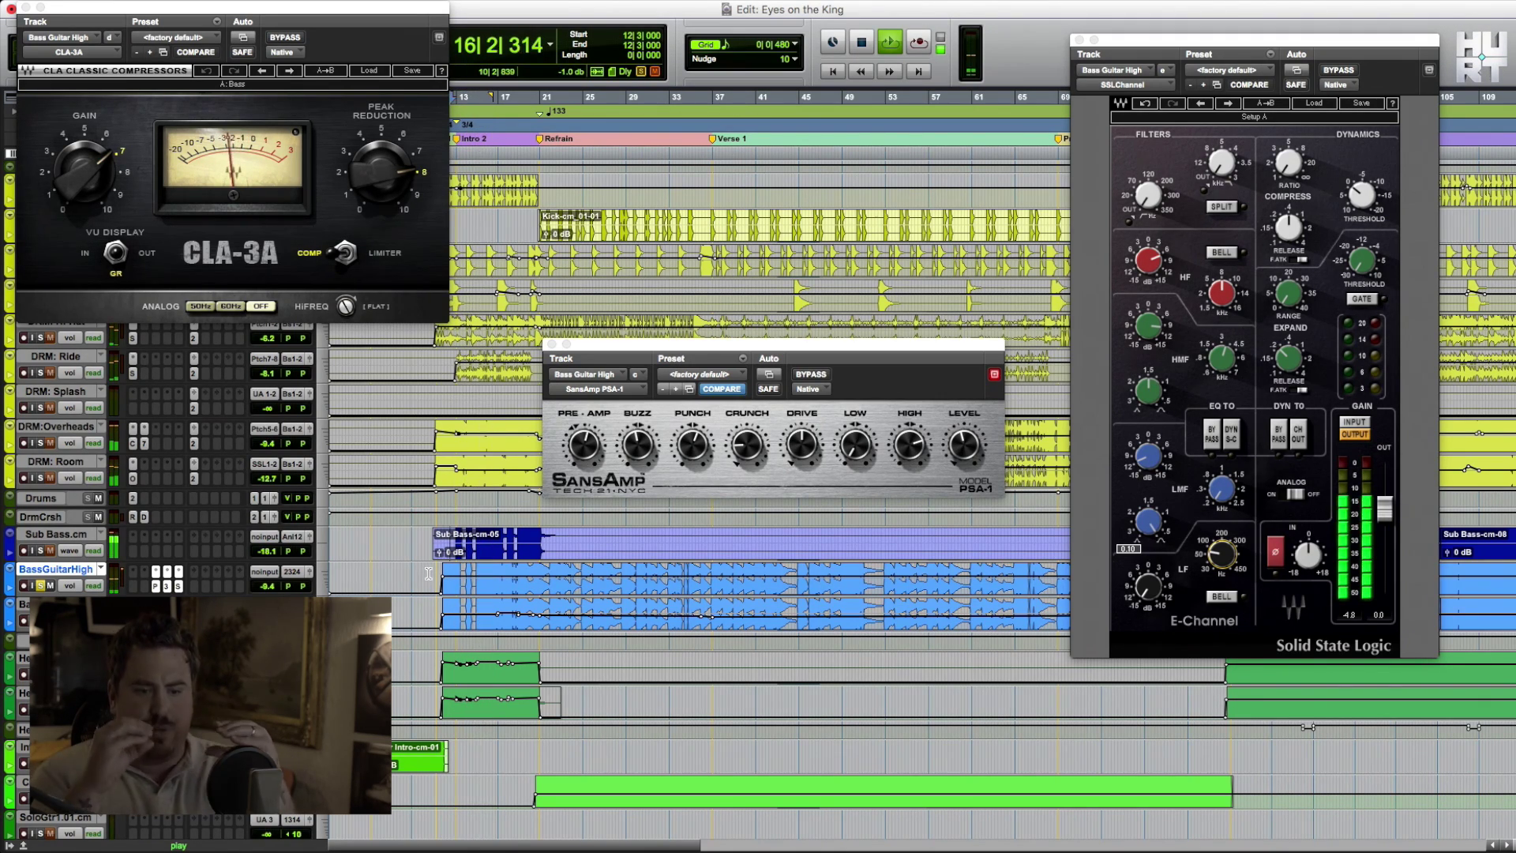
key("space")
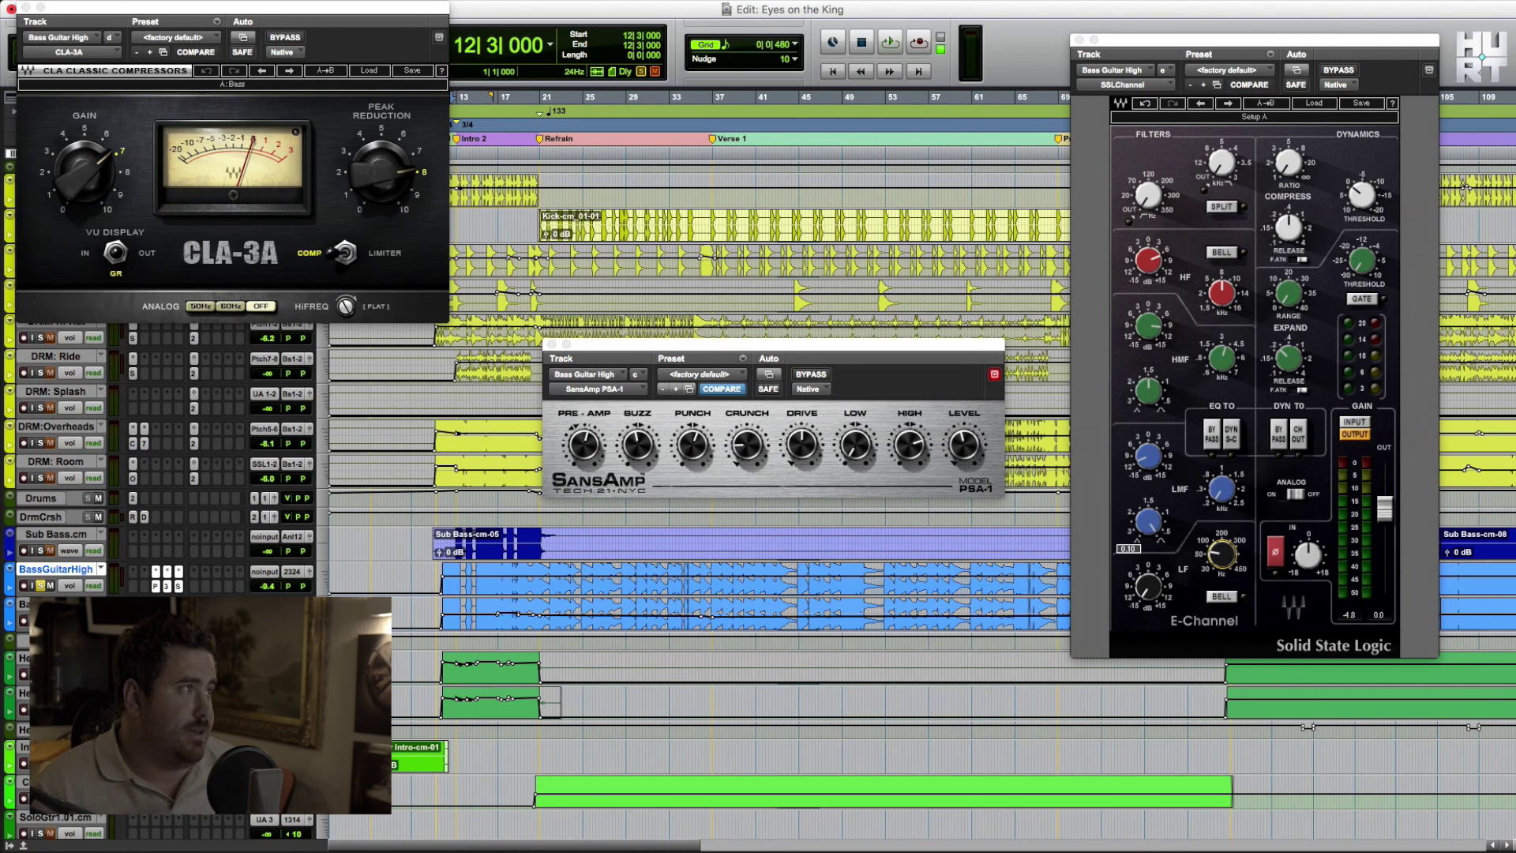
Close the CLA-3A, SansAmp PSA-1 and SSLChannel windows of the BassGuitarHigh track
left_click(12, 9)
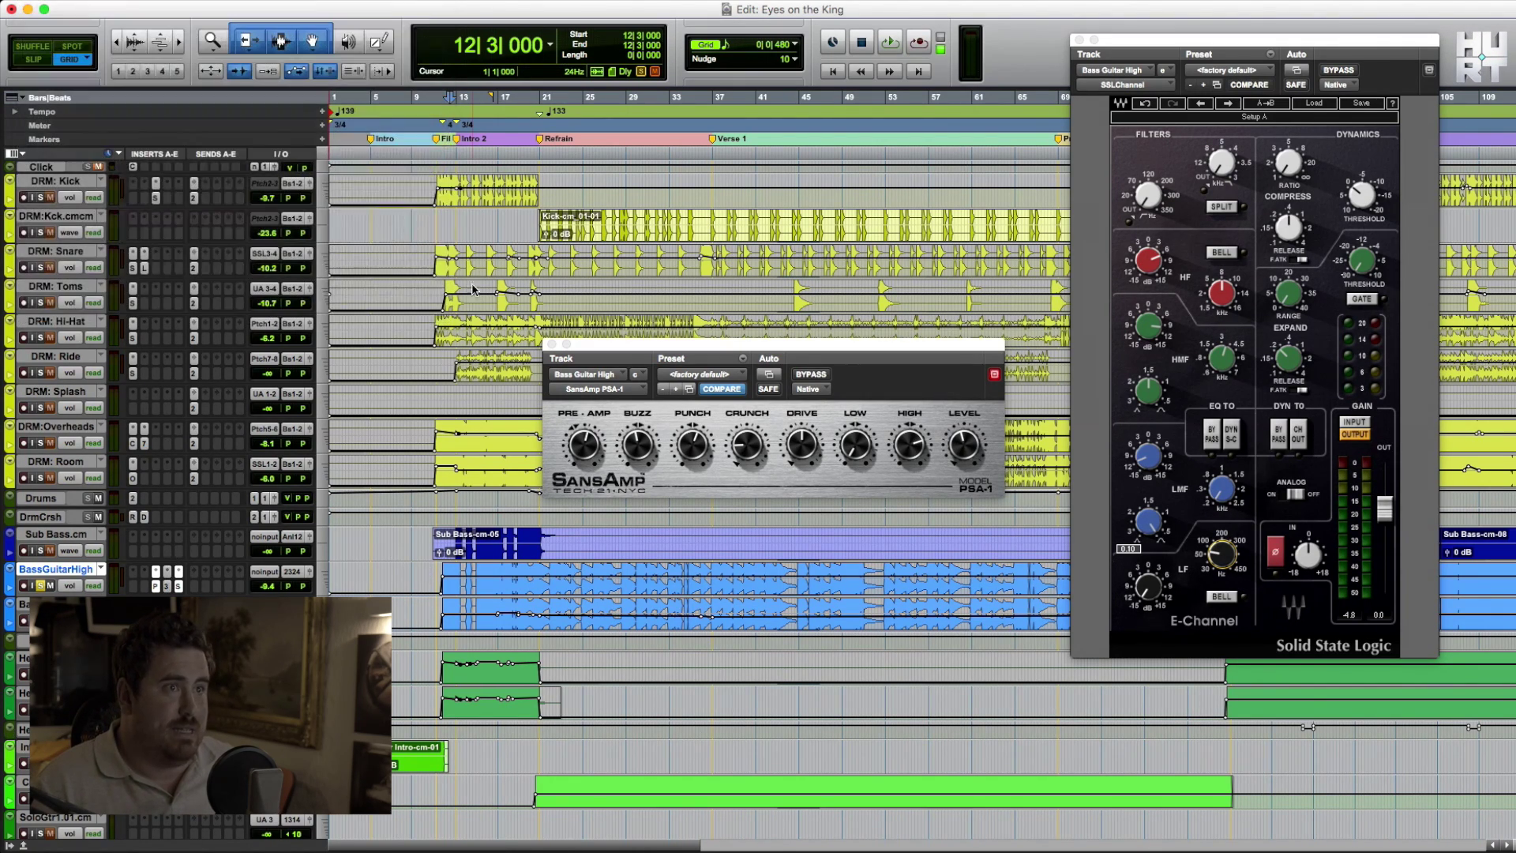
left_click(552, 344)
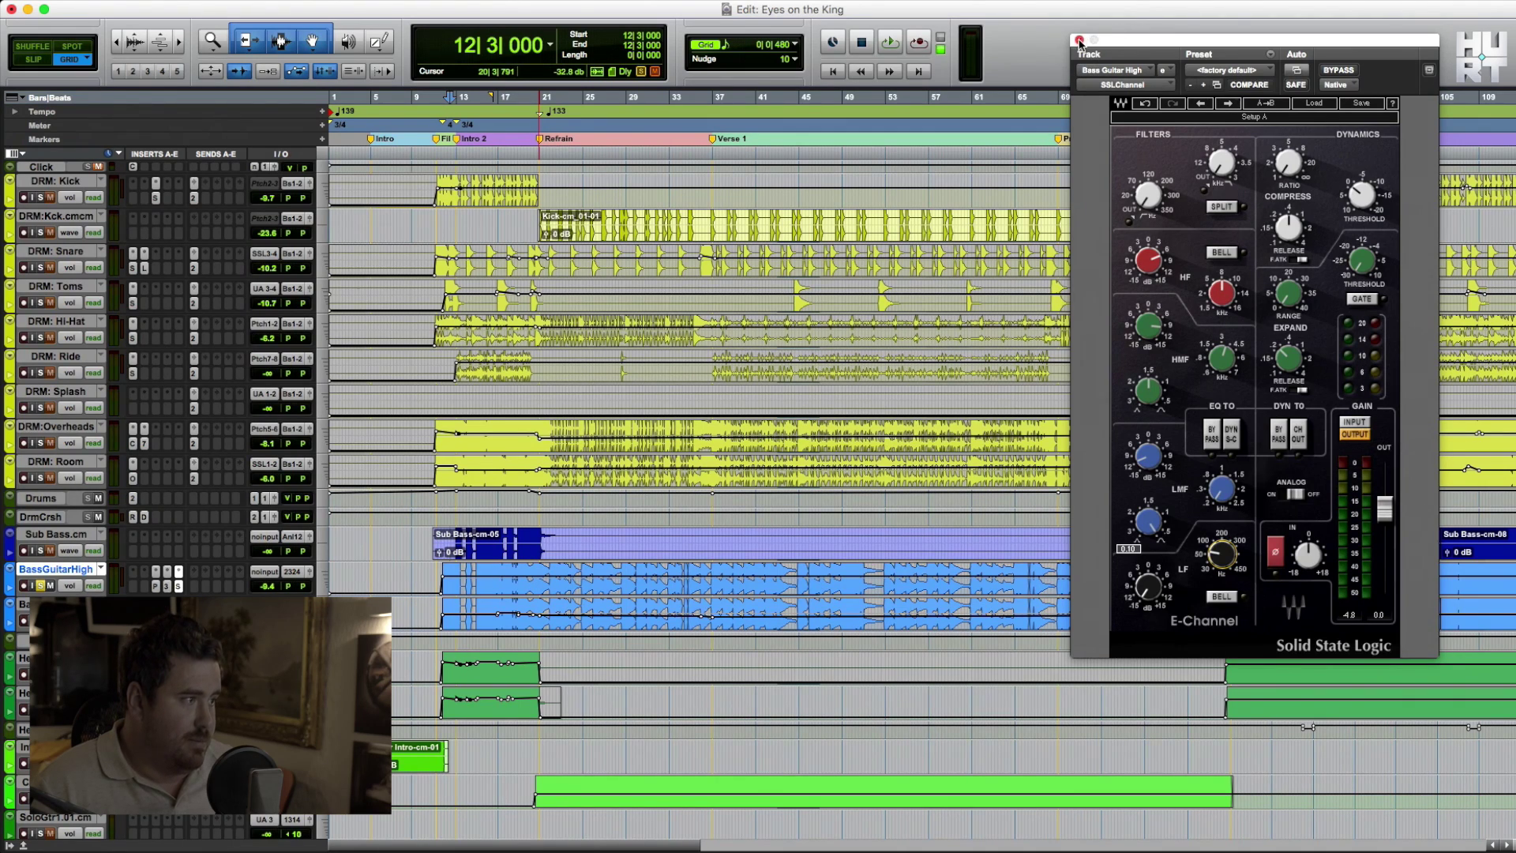
left_click(1080, 40)
Open the Bass Guitar Low plug-ins SSLChannel, Bass Rider, CLA Bass and CLA-3A, unsolo BassGuitarHigh, and audition the low bass
left_click(156, 621)
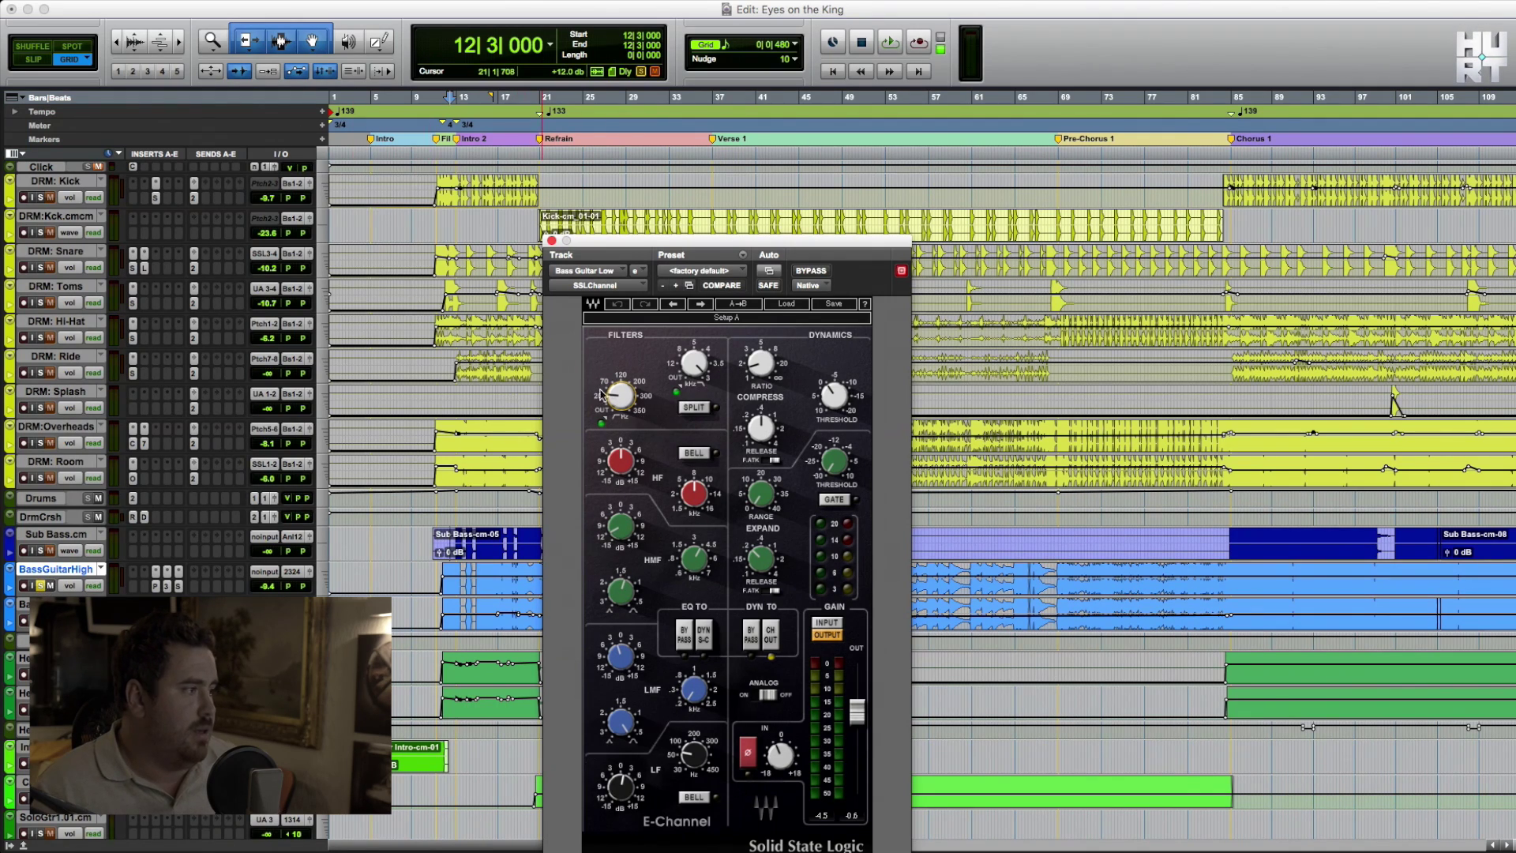
left_click(45, 585)
key("space")
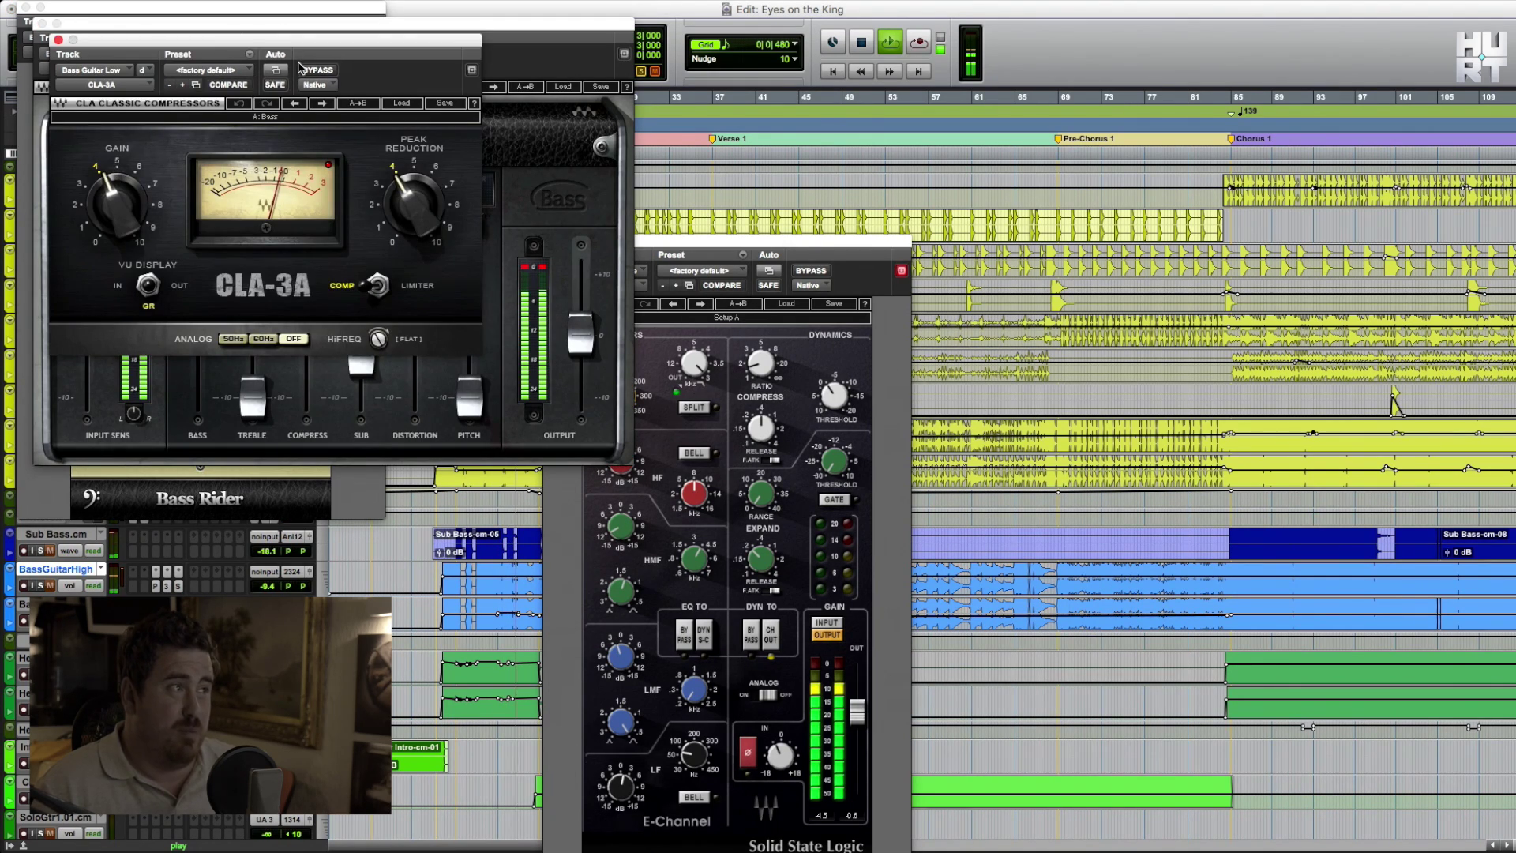
key("space")
Spread out the CLA-3A, CLA Bass and SSLChannel windows of Bass Guitar Low to uncover the Bass Rider and the tracks
left_click_drag(298, 111, 353, 386)
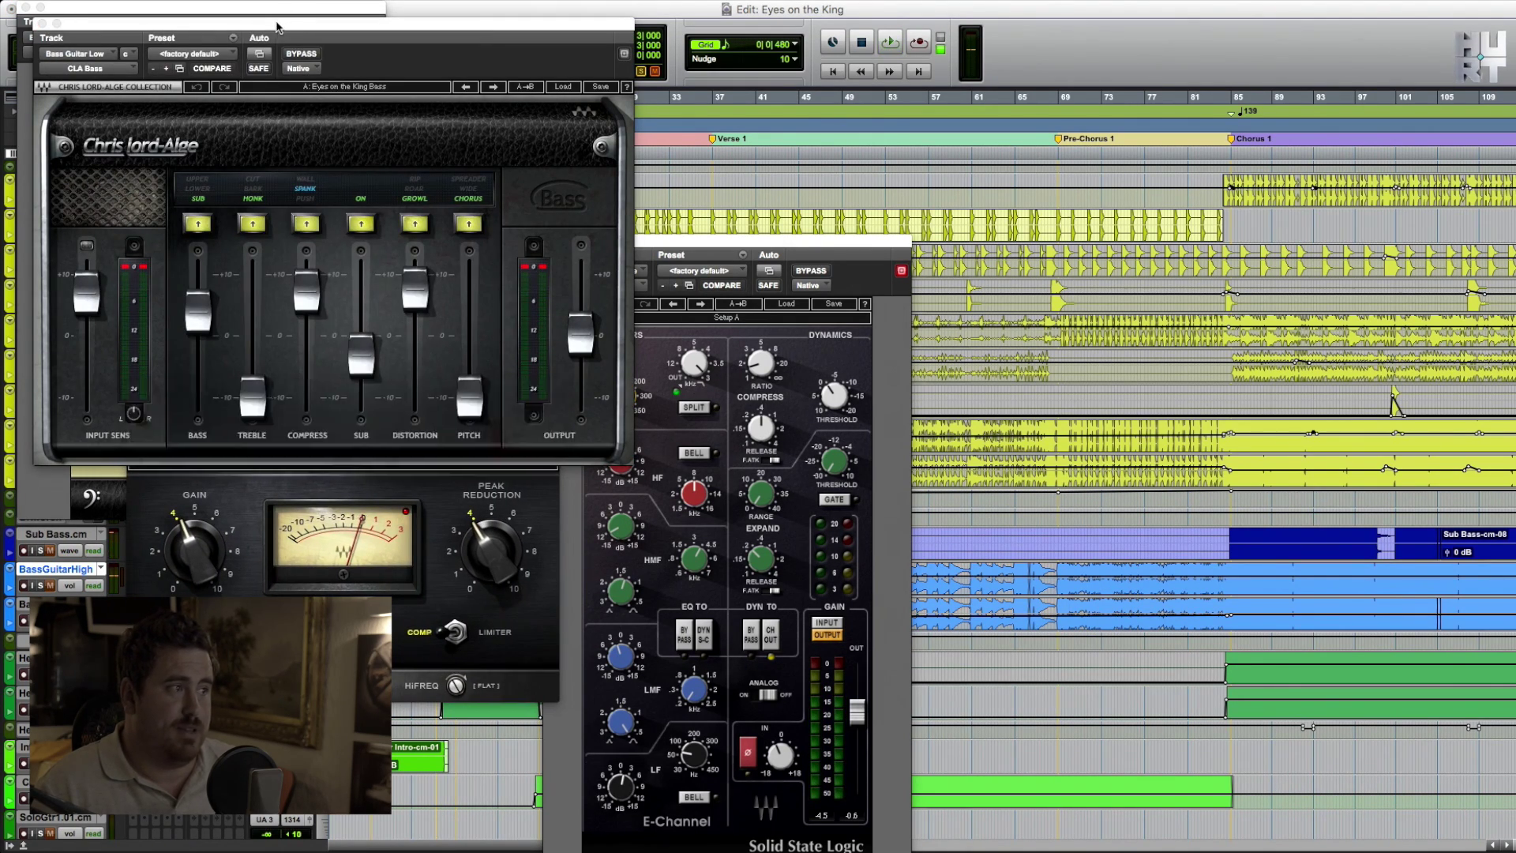
left_click_drag(395, 22, 1265, 9)
left_click_drag(376, 388, 471, 526)
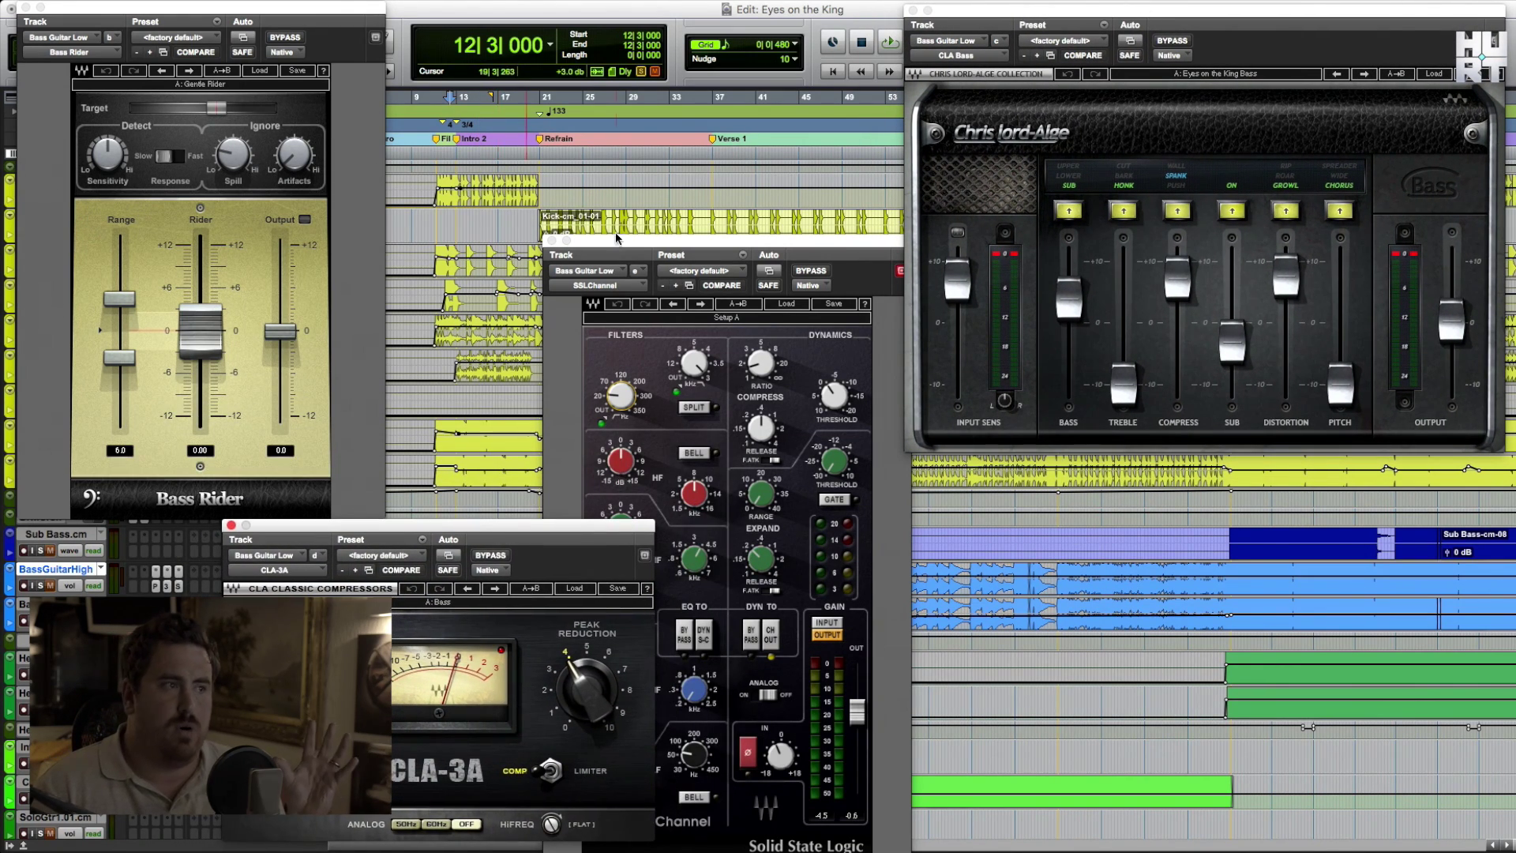
left_click_drag(611, 244, 951, 214)
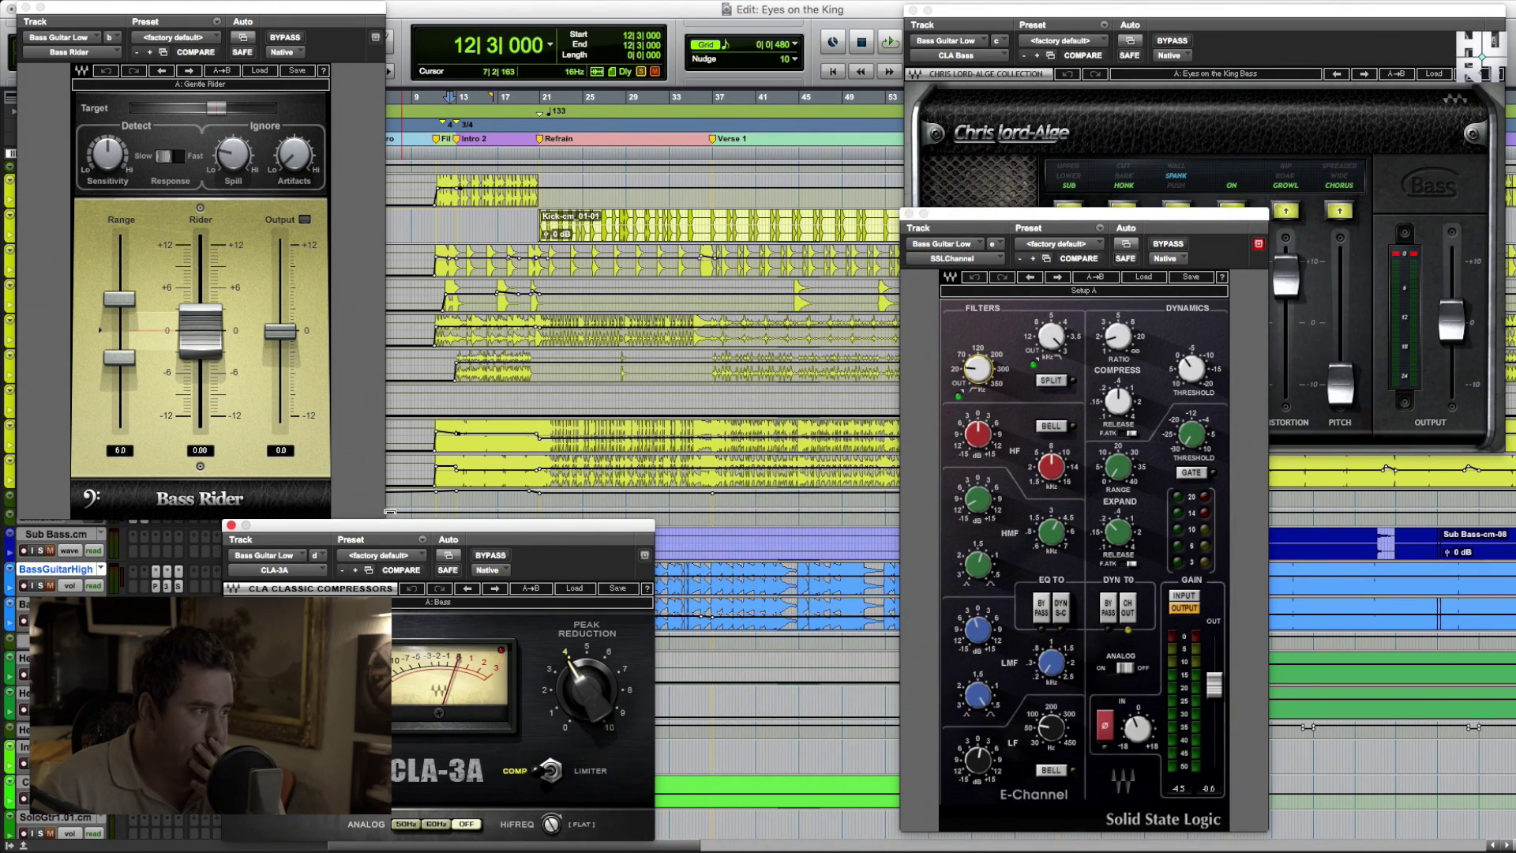
left_click_drag(411, 525, 916, 446)
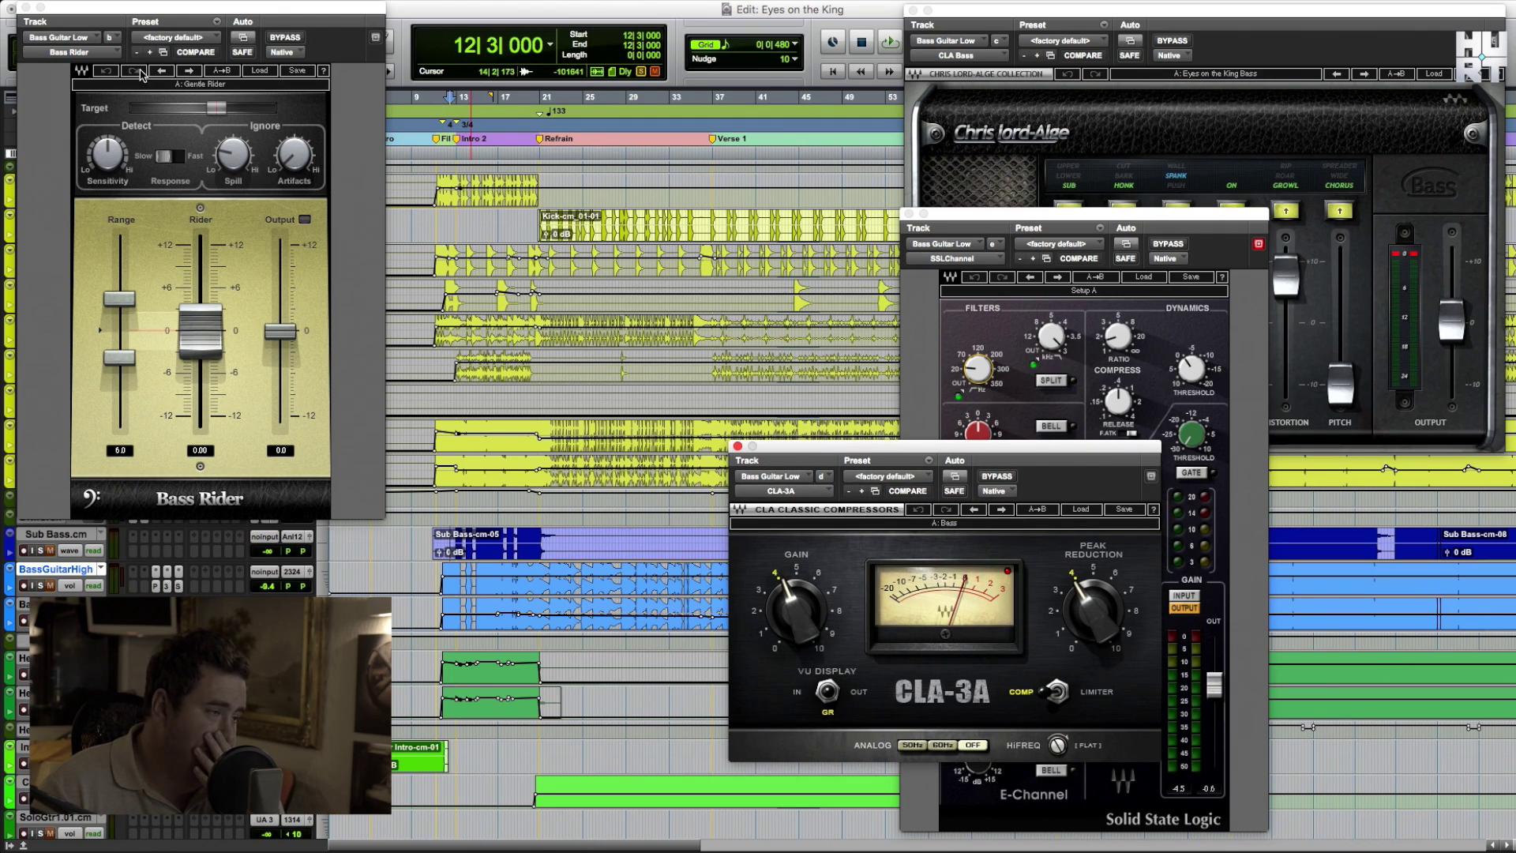
Move the Bass Rider window clear of the track list and place the edit cursor on the low bass track at 23|1|480
left_click_drag(163, 17, 471, 76)
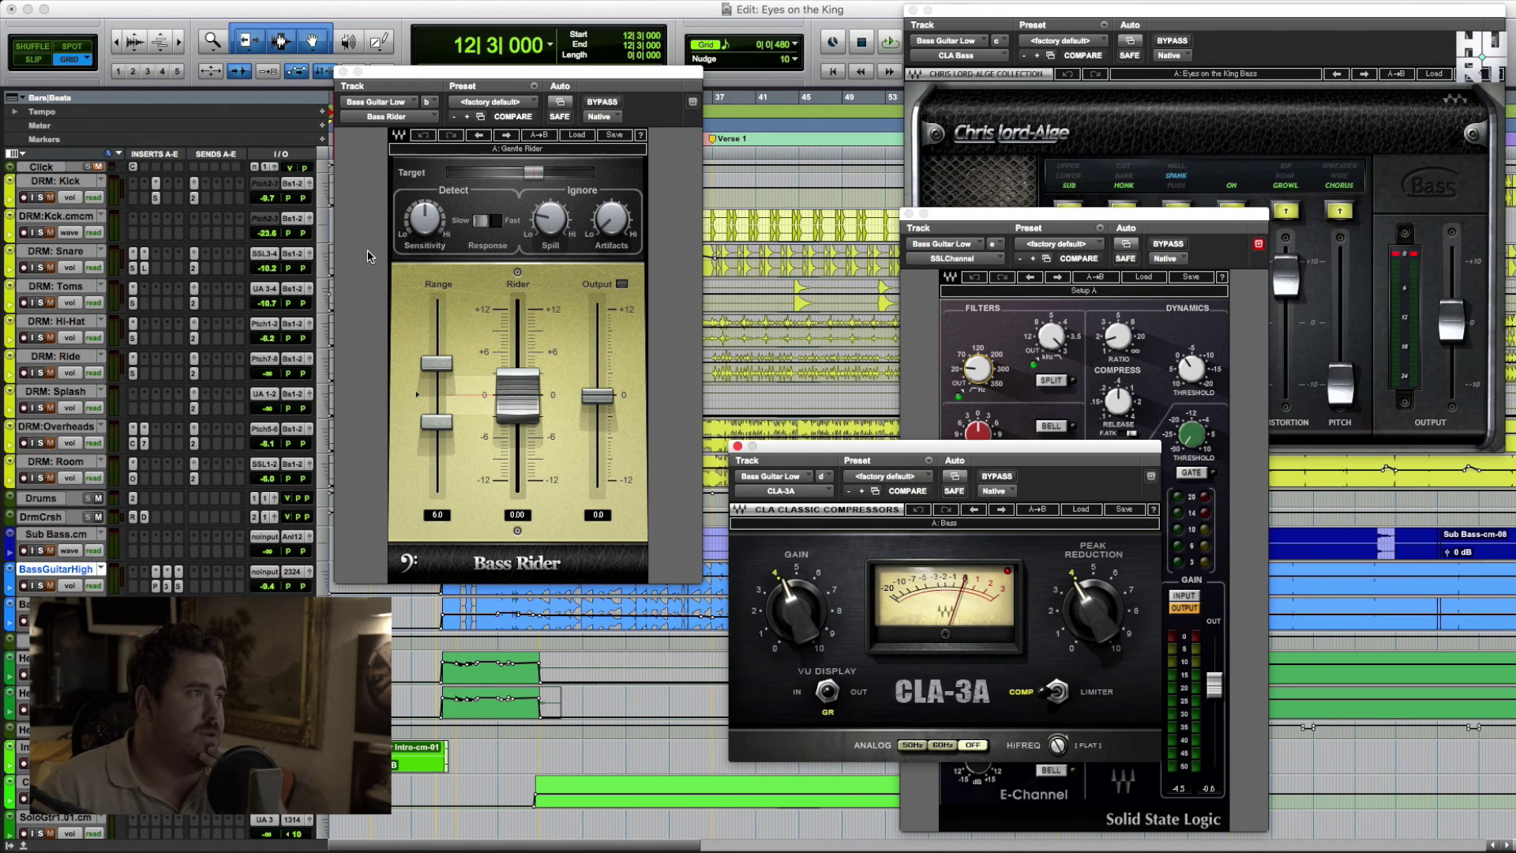
left_click_drag(419, 74, 660, 74)
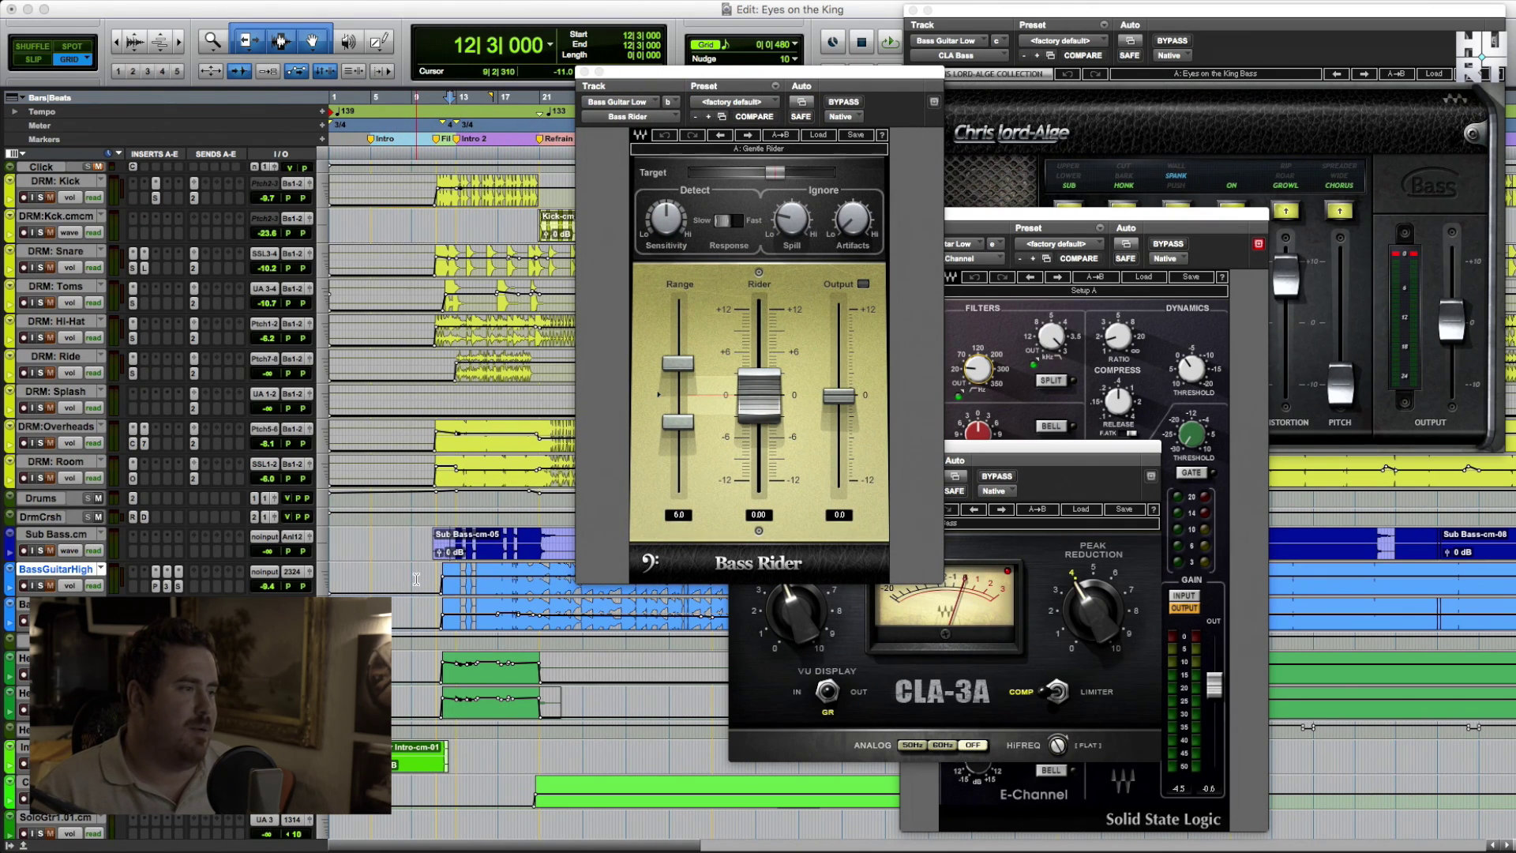
left_click(561, 610)
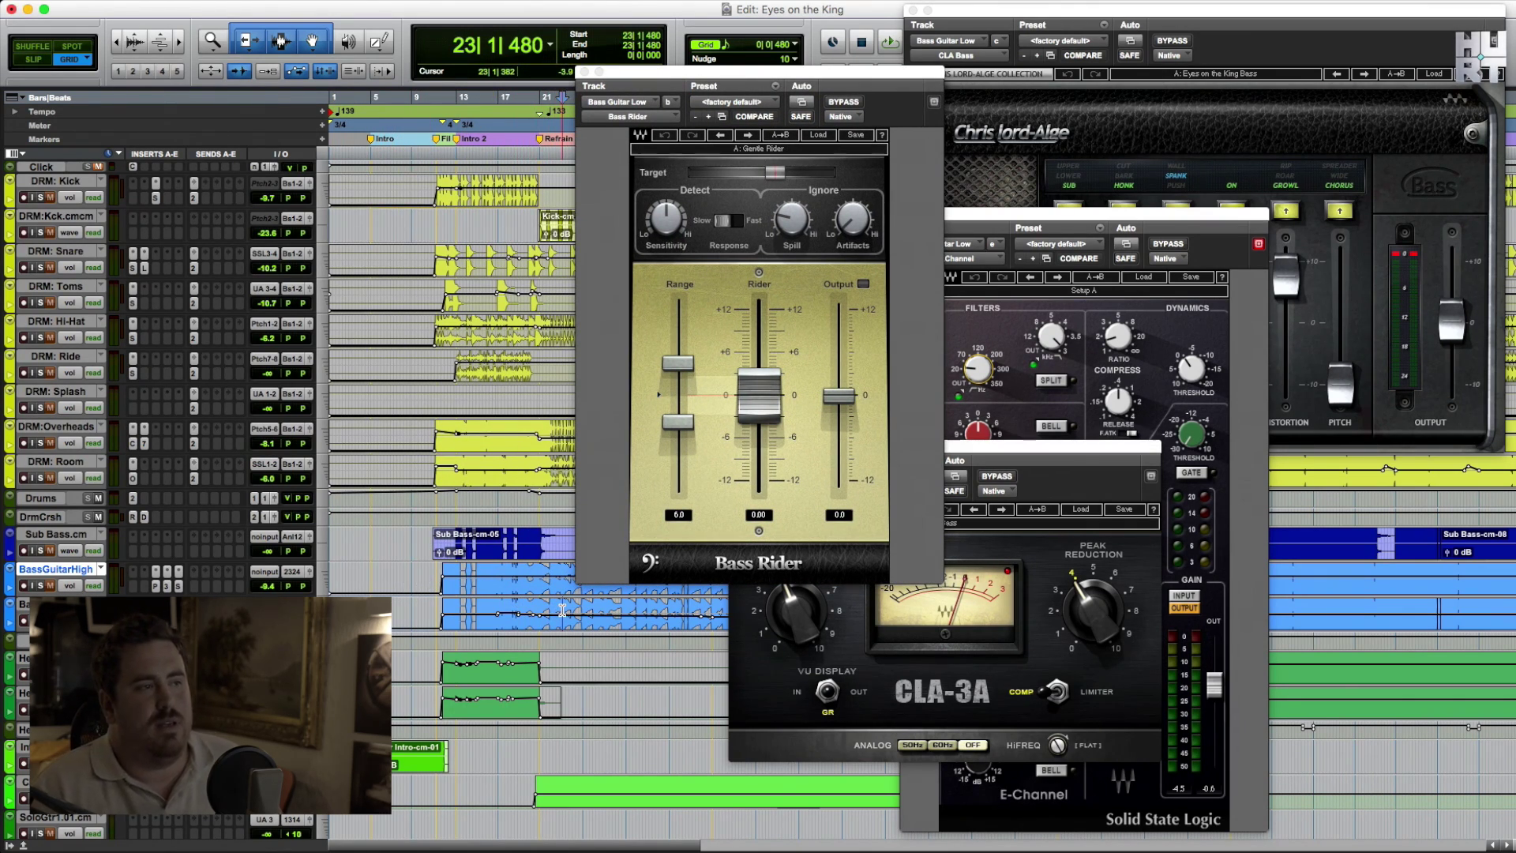
Audition the low bass through the Bass Rider from 23|1|480 and again from the Pre-Chorus 1 start at 68|3|000
key("space")
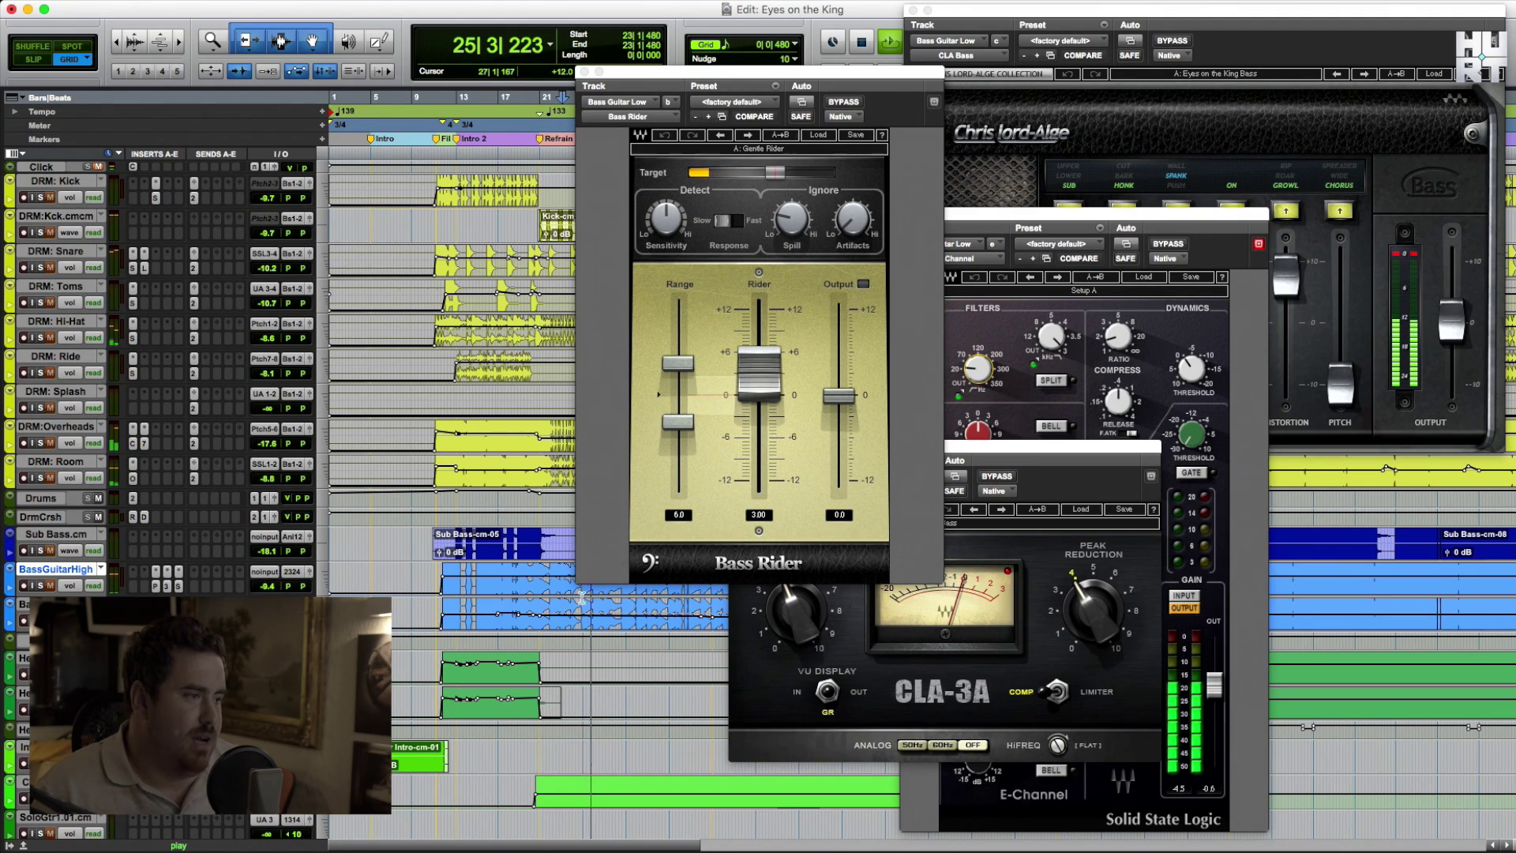
key("space")
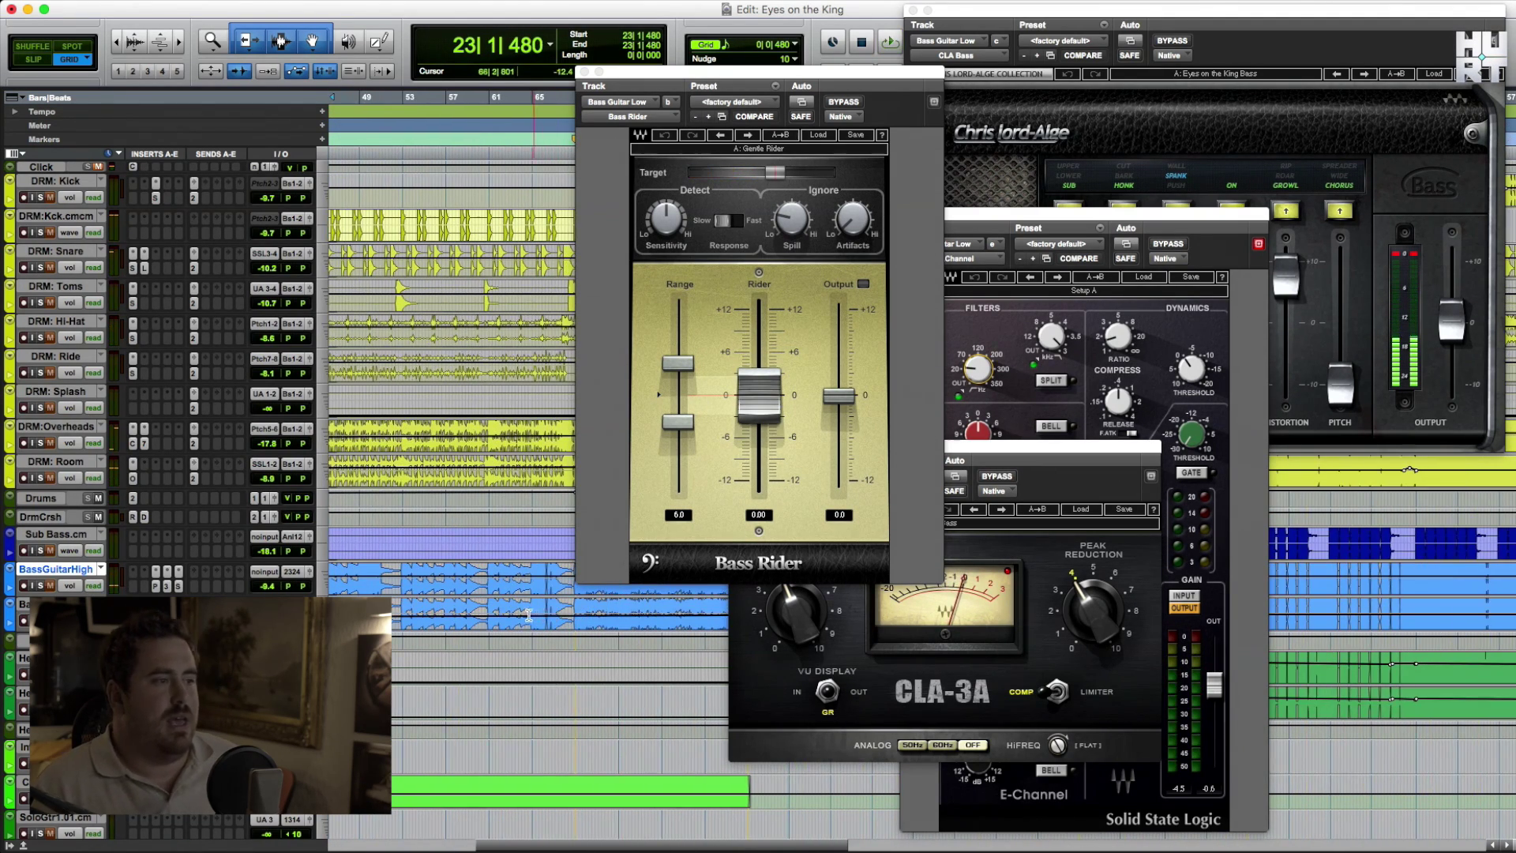
left_click(571, 608)
key("space")
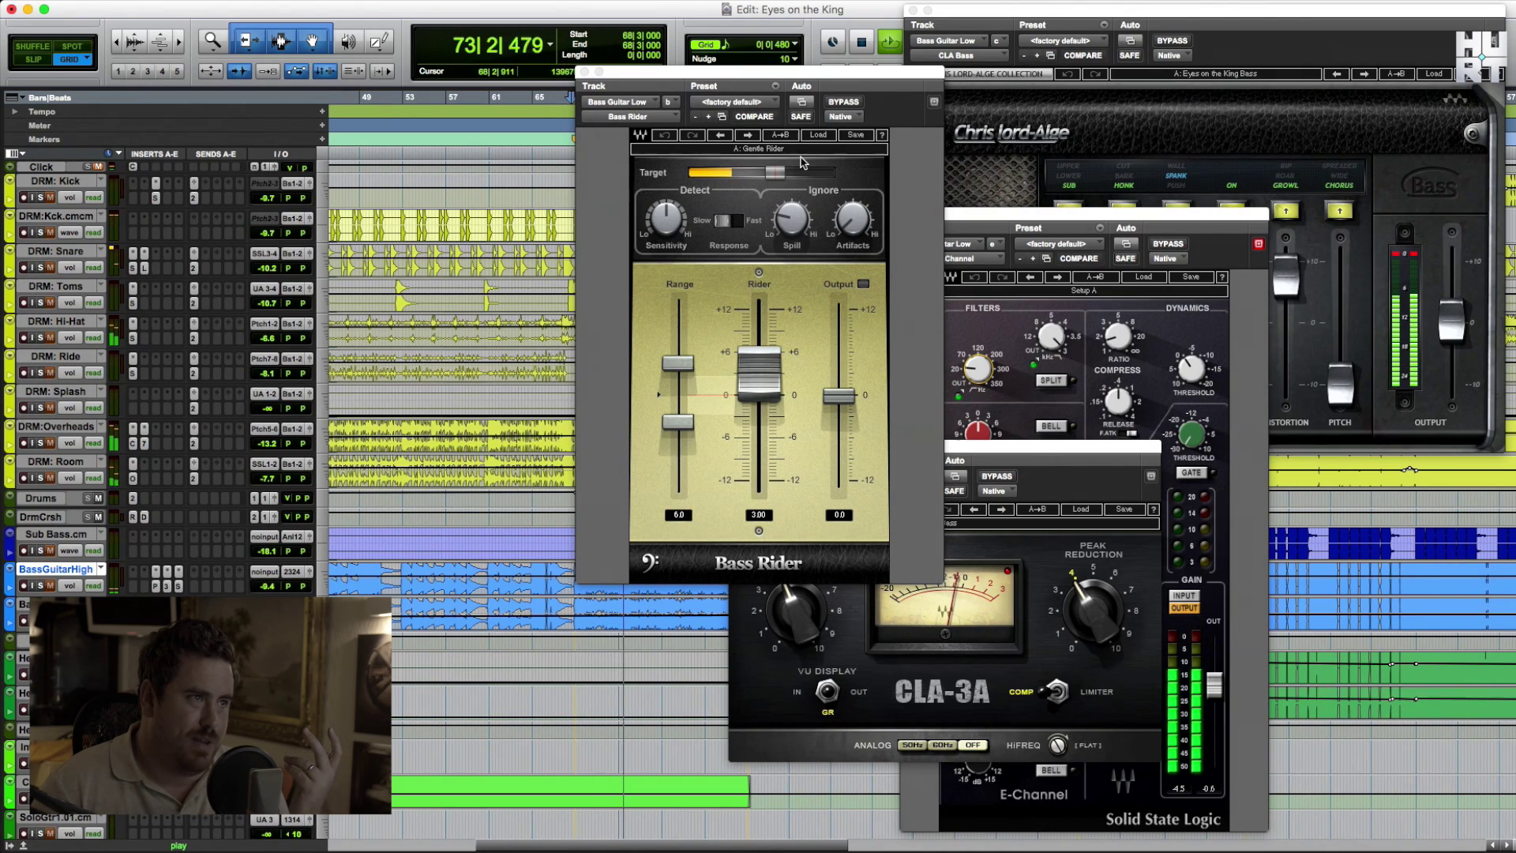
Try a lower Bass Rider Target level during playback, stop the transport and undo the Target change
left_click_drag(775, 172, 734, 173)
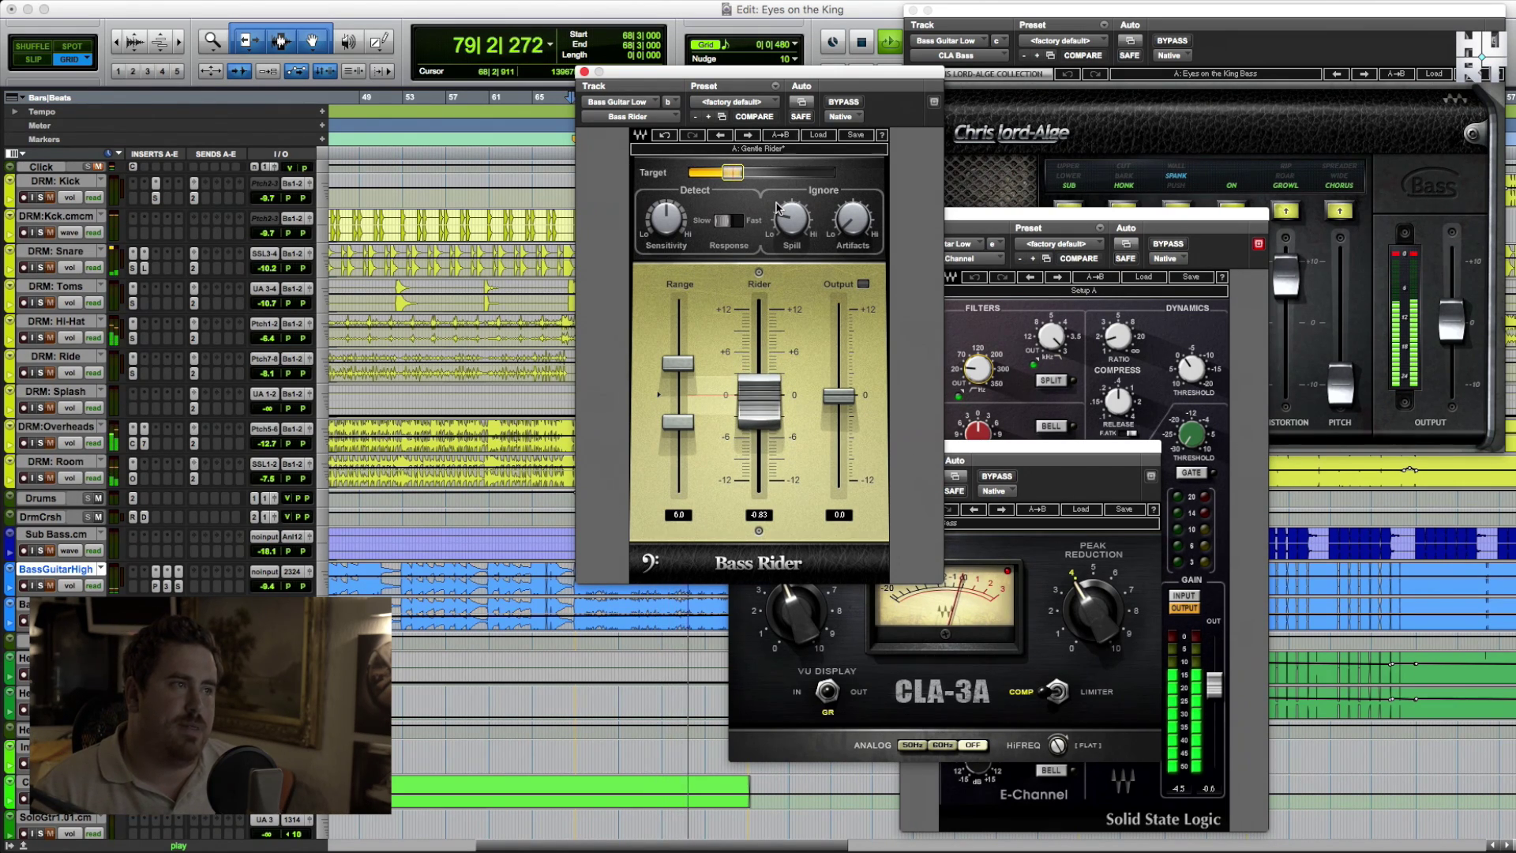
key("space")
left_click(723, 137)
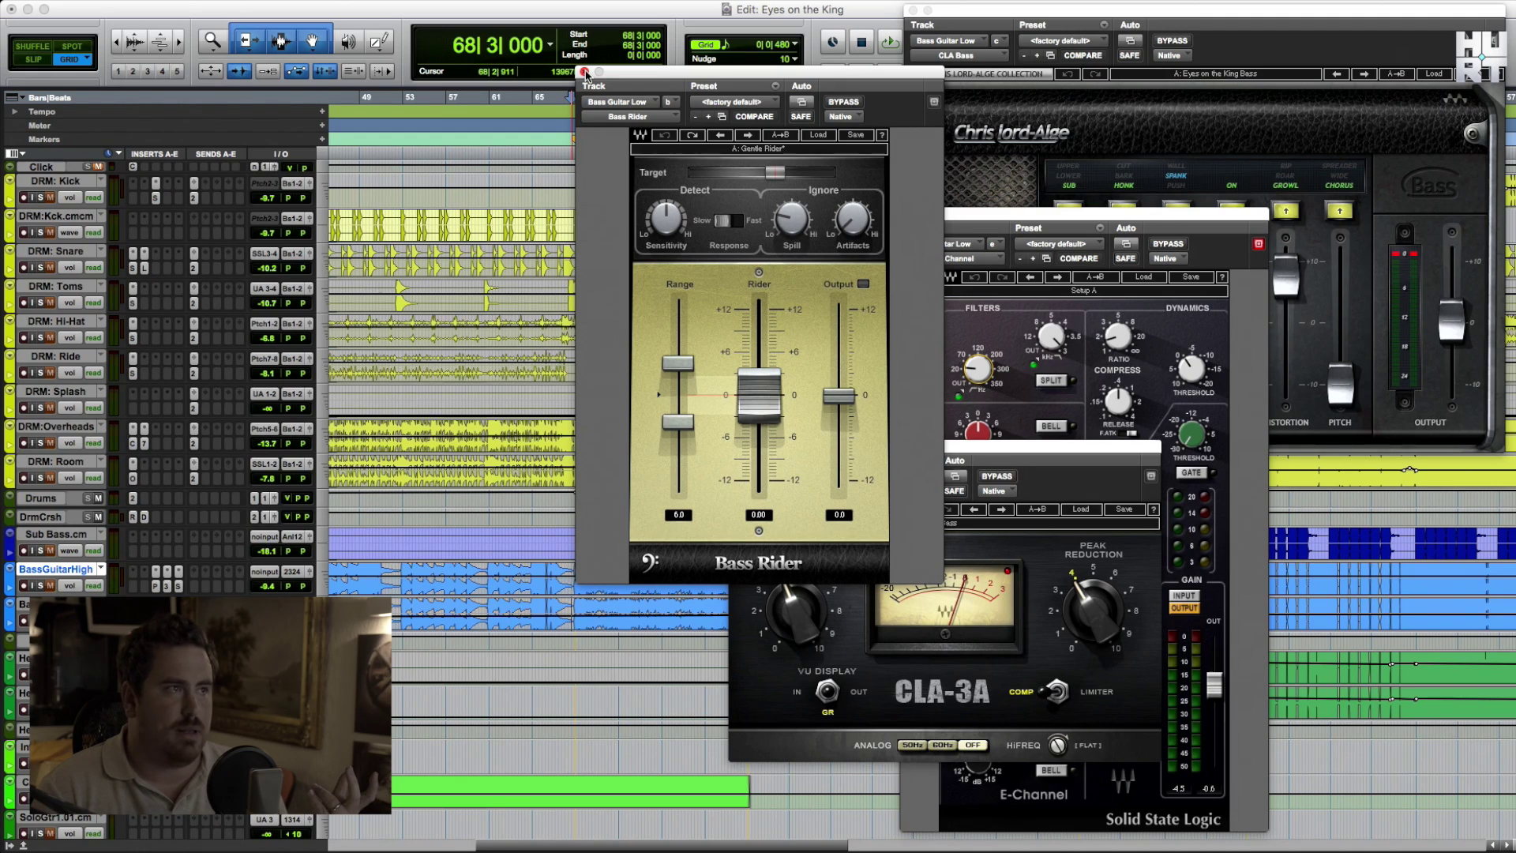
Close the Bass Rider, CLA-3A and SSLChannel windows of Bass Guitar Low and centre the CLA Bass window over the tracks
left_click(584, 72)
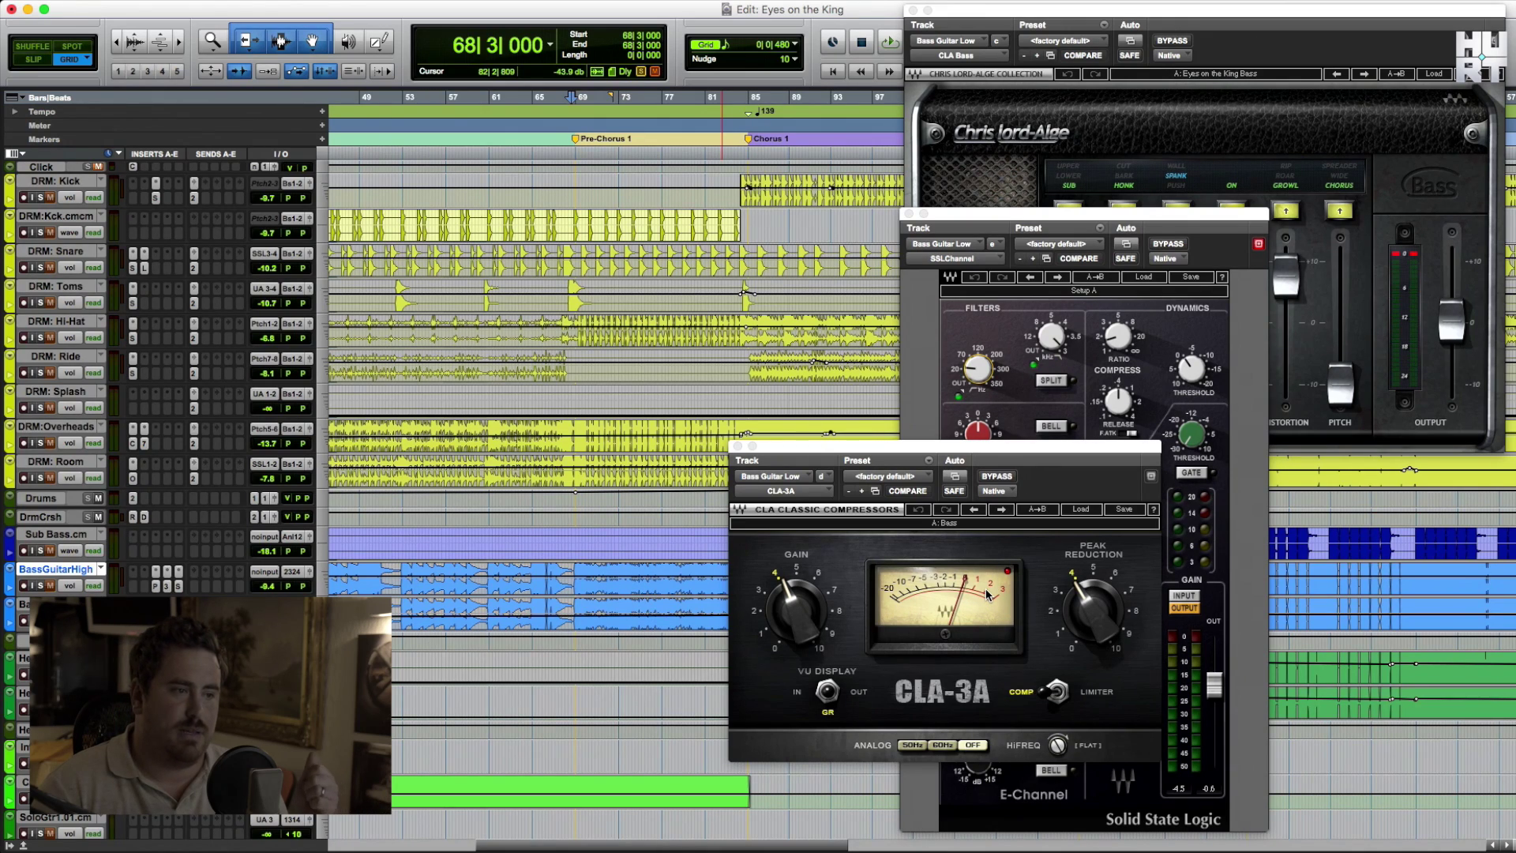
left_click(846, 544)
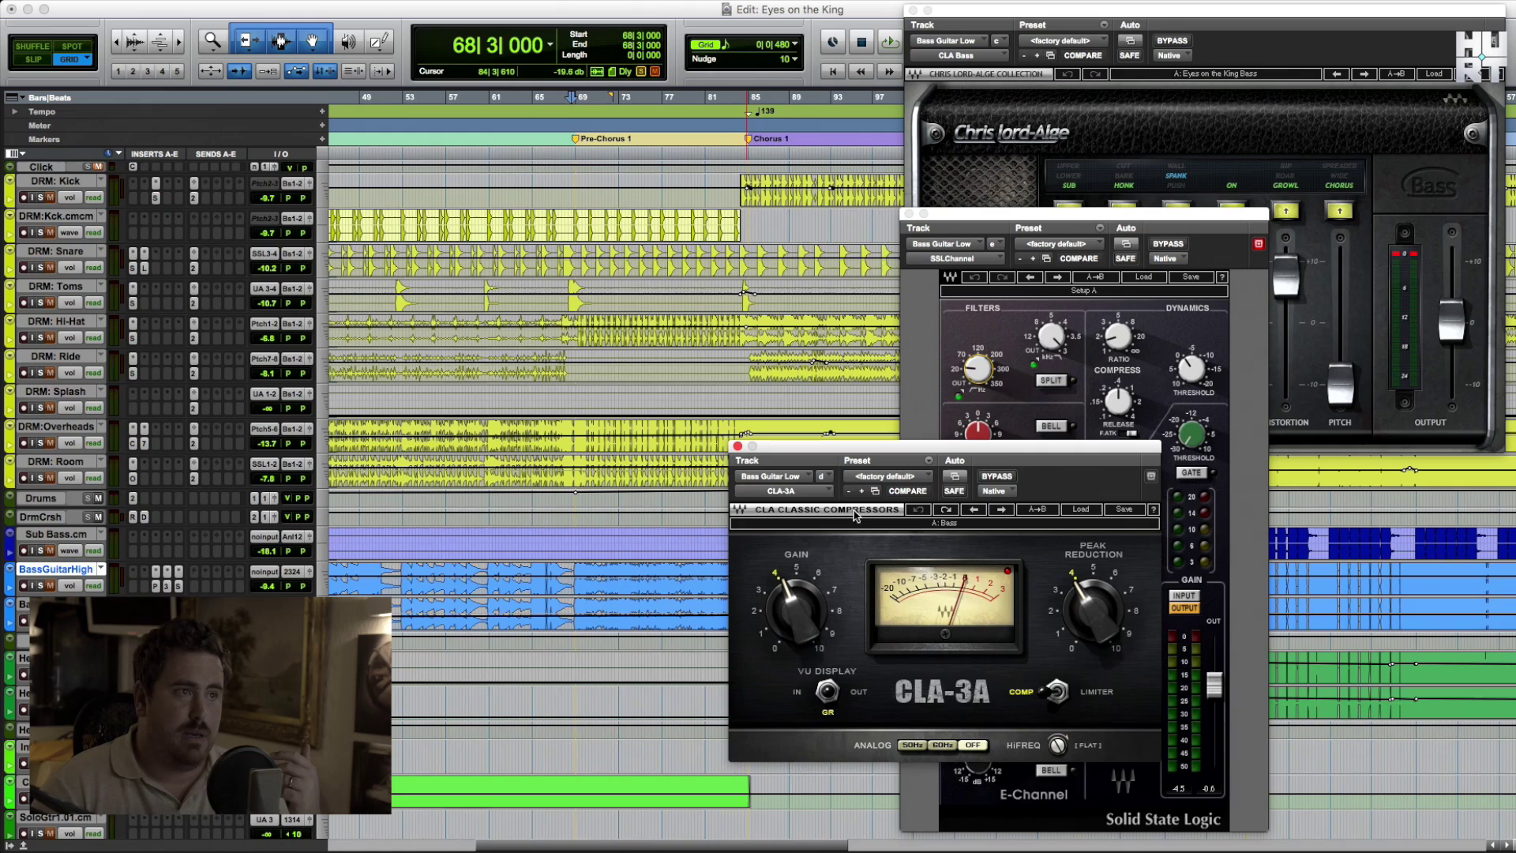
left_click(737, 448)
left_click(911, 211)
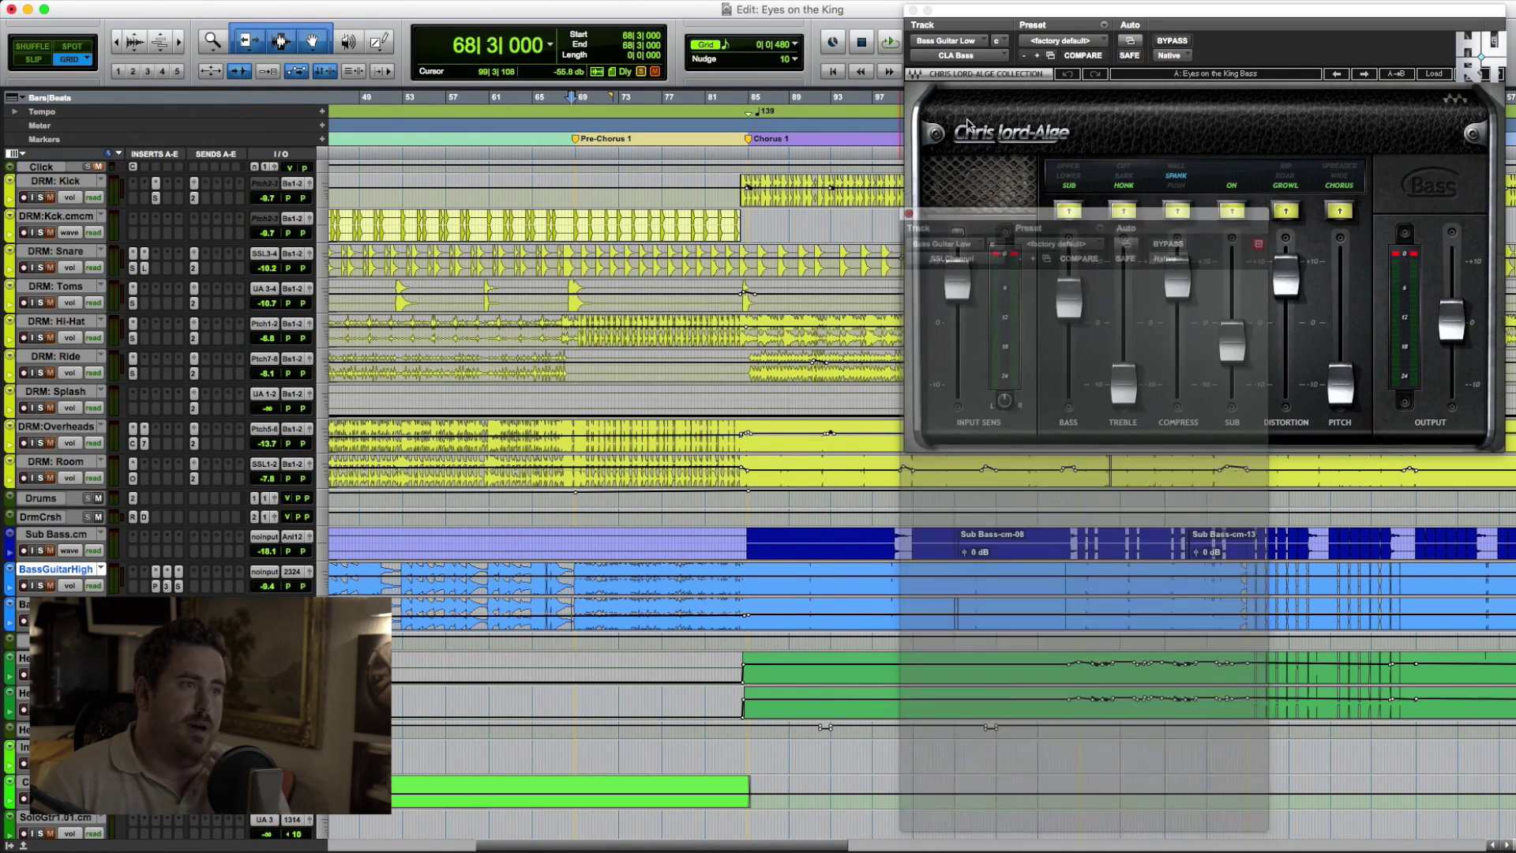
left_click_drag(1034, 16, 662, 288)
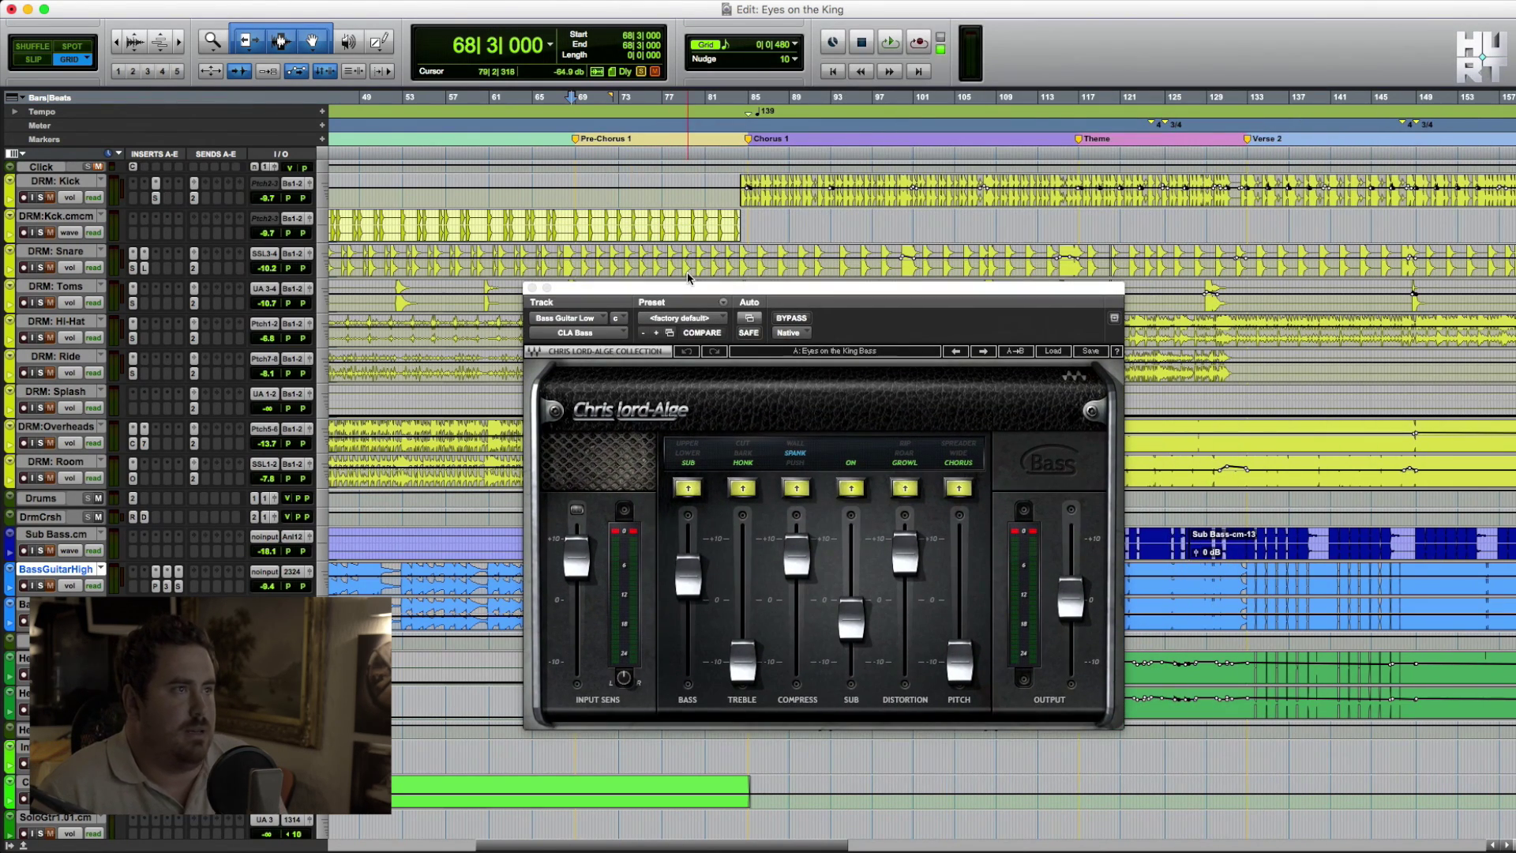
left_click(796, 294)
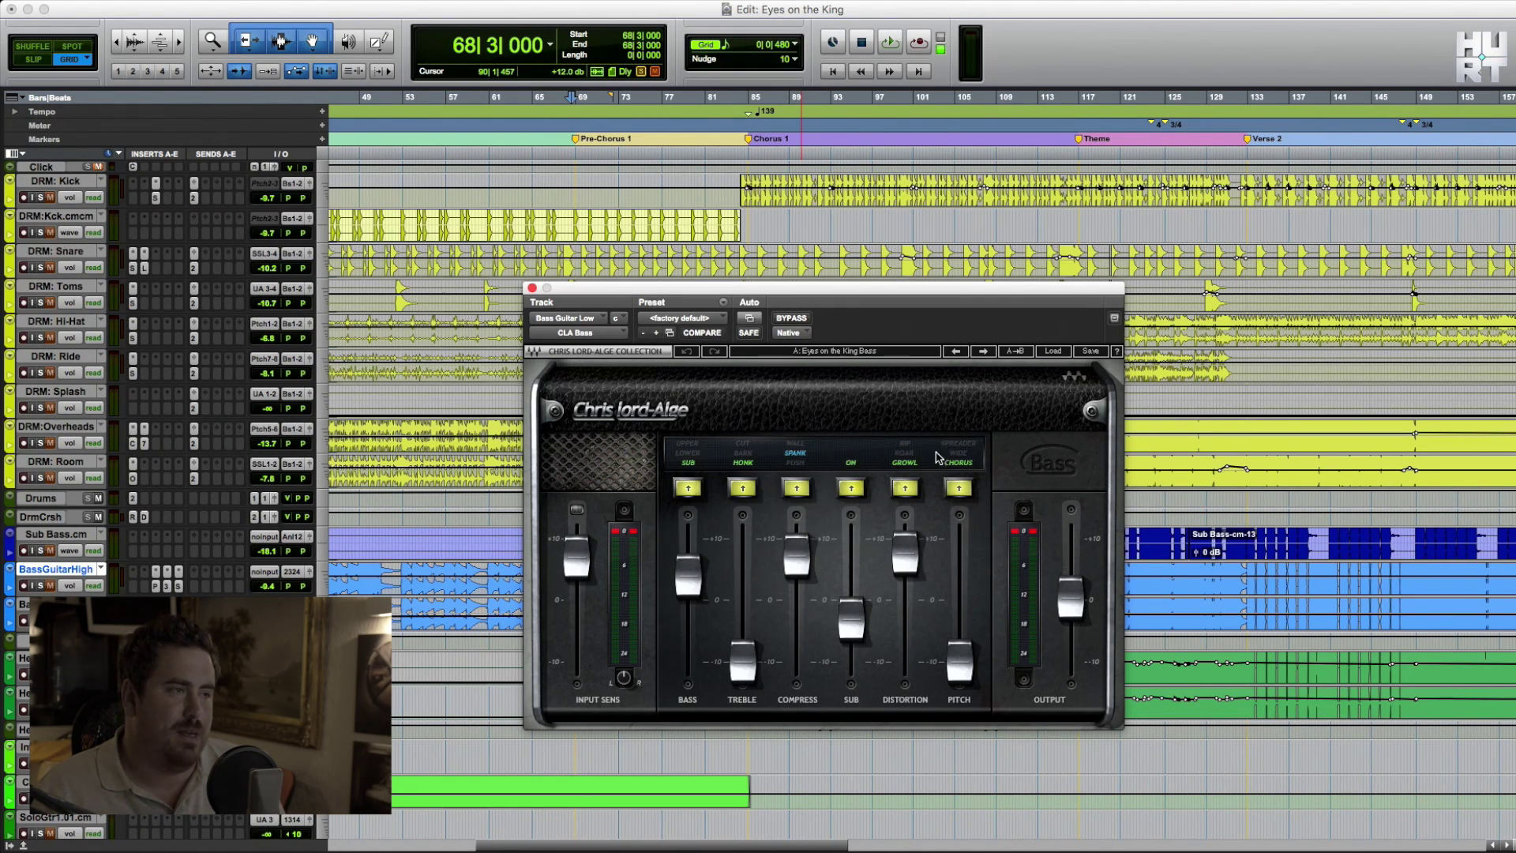
Open the CLA Drums plug-in of DRM: Overheads beside CLA Bass to compare the two, and close both windows
left_click_drag(725, 299, 1018, 259)
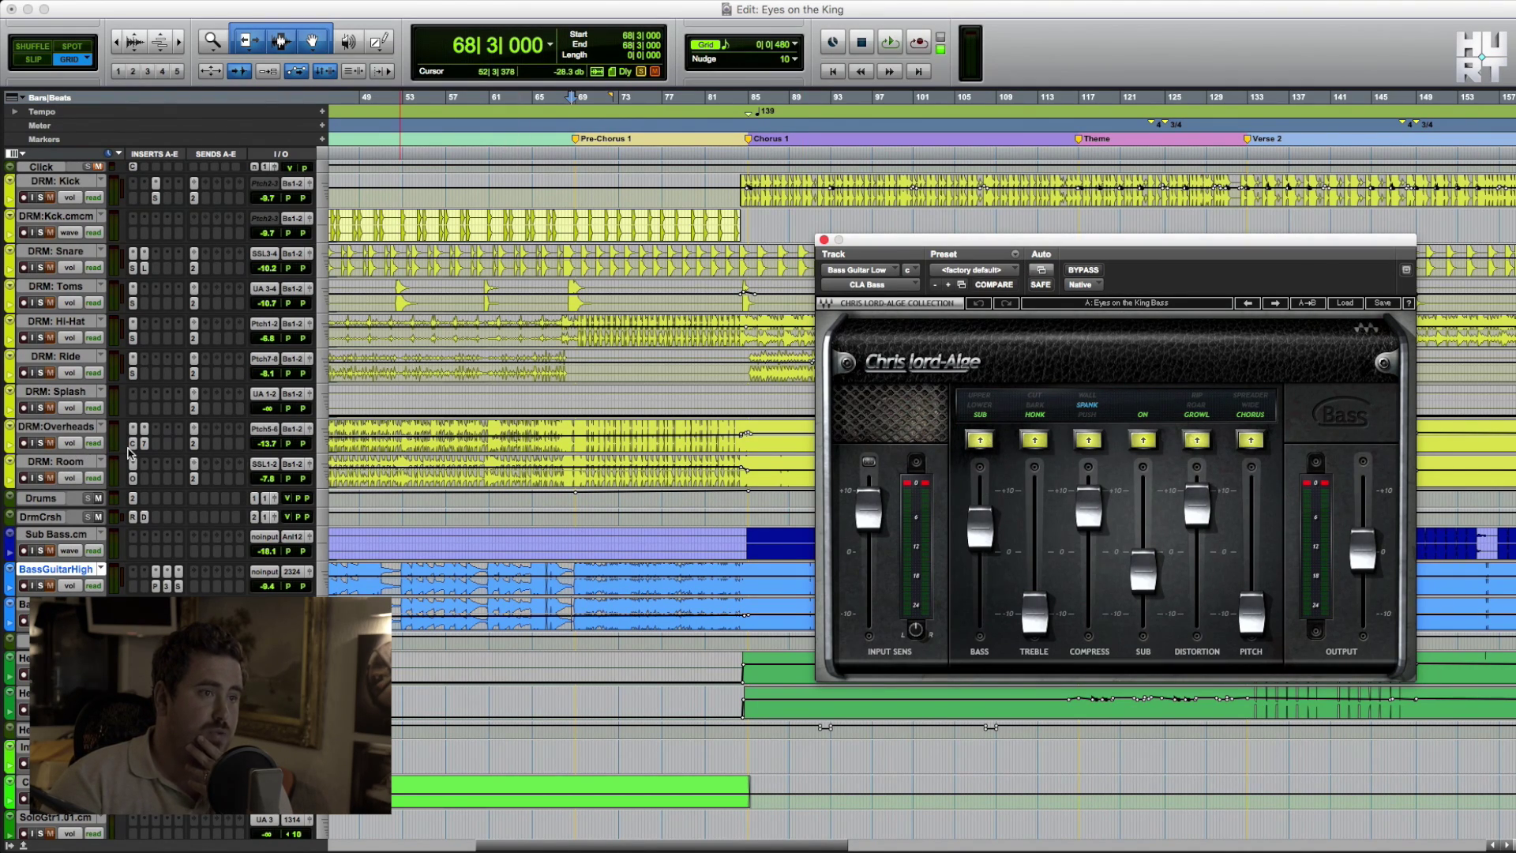
left_click(132, 443)
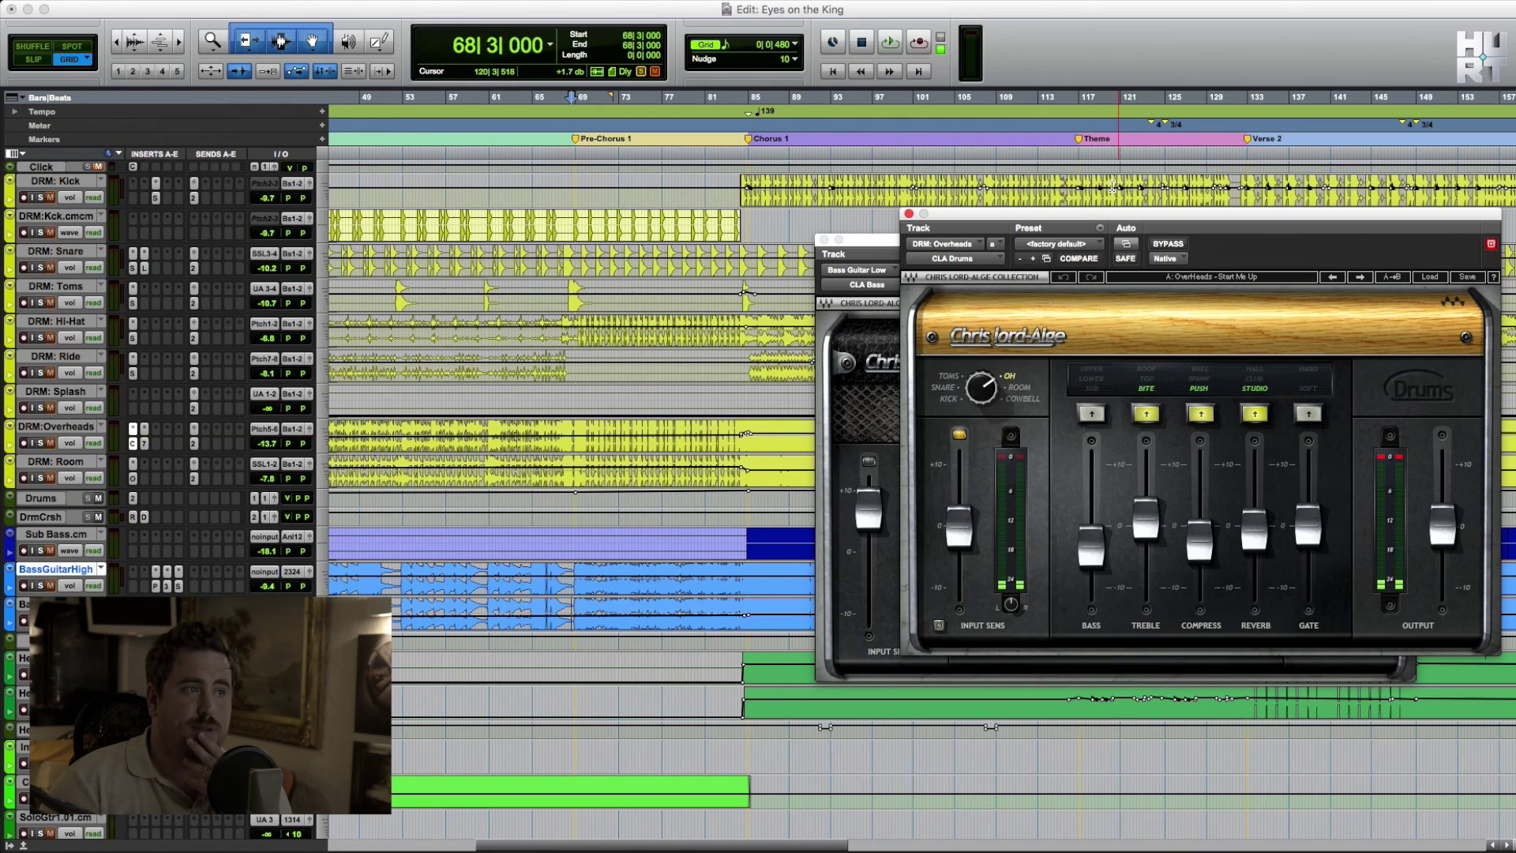
left_click_drag(1060, 217, 374, 245)
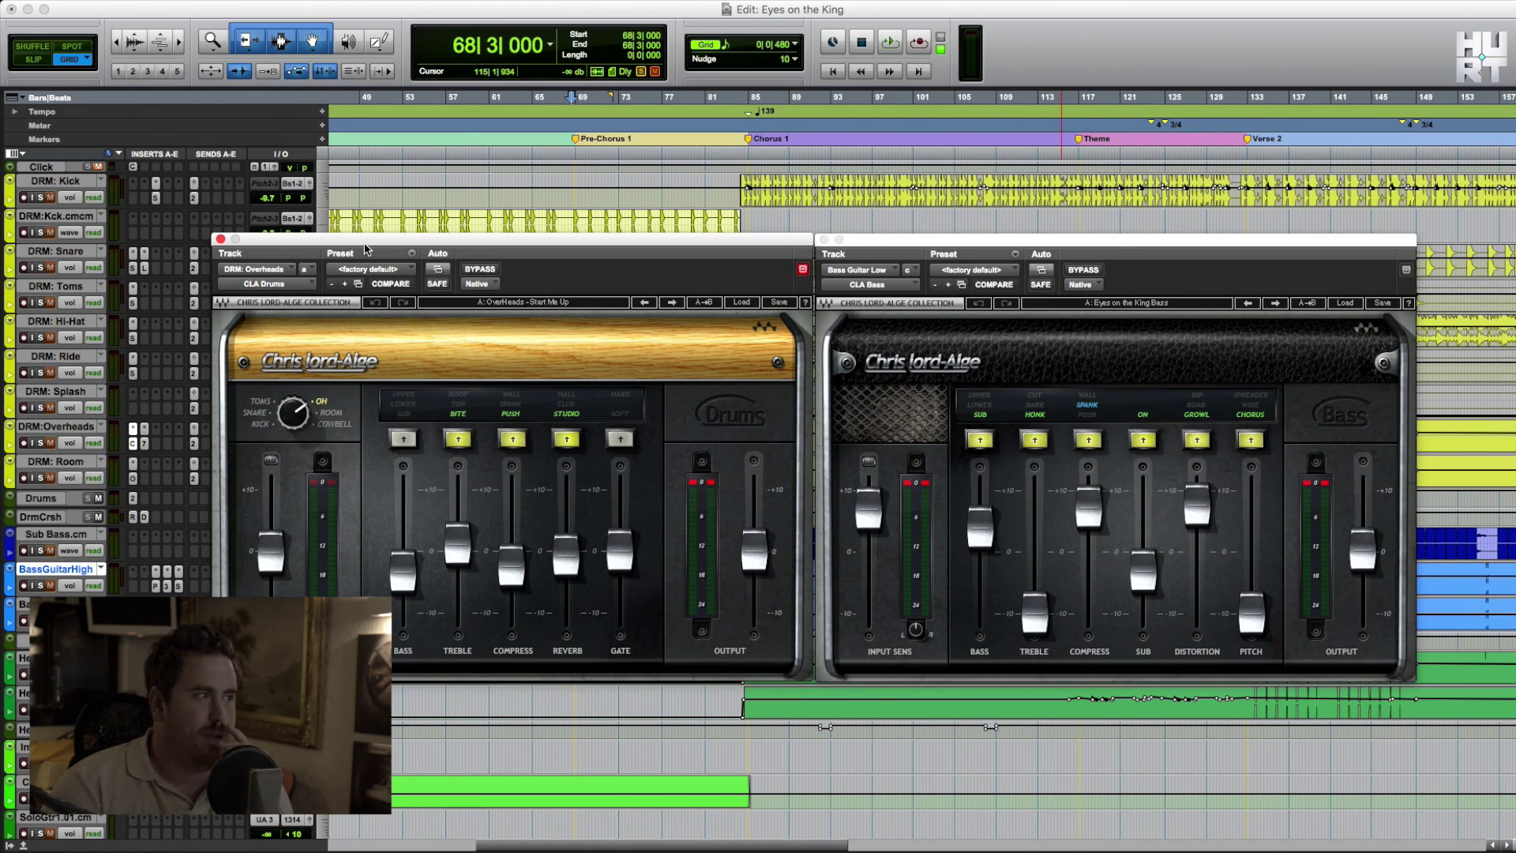
left_click(221, 240)
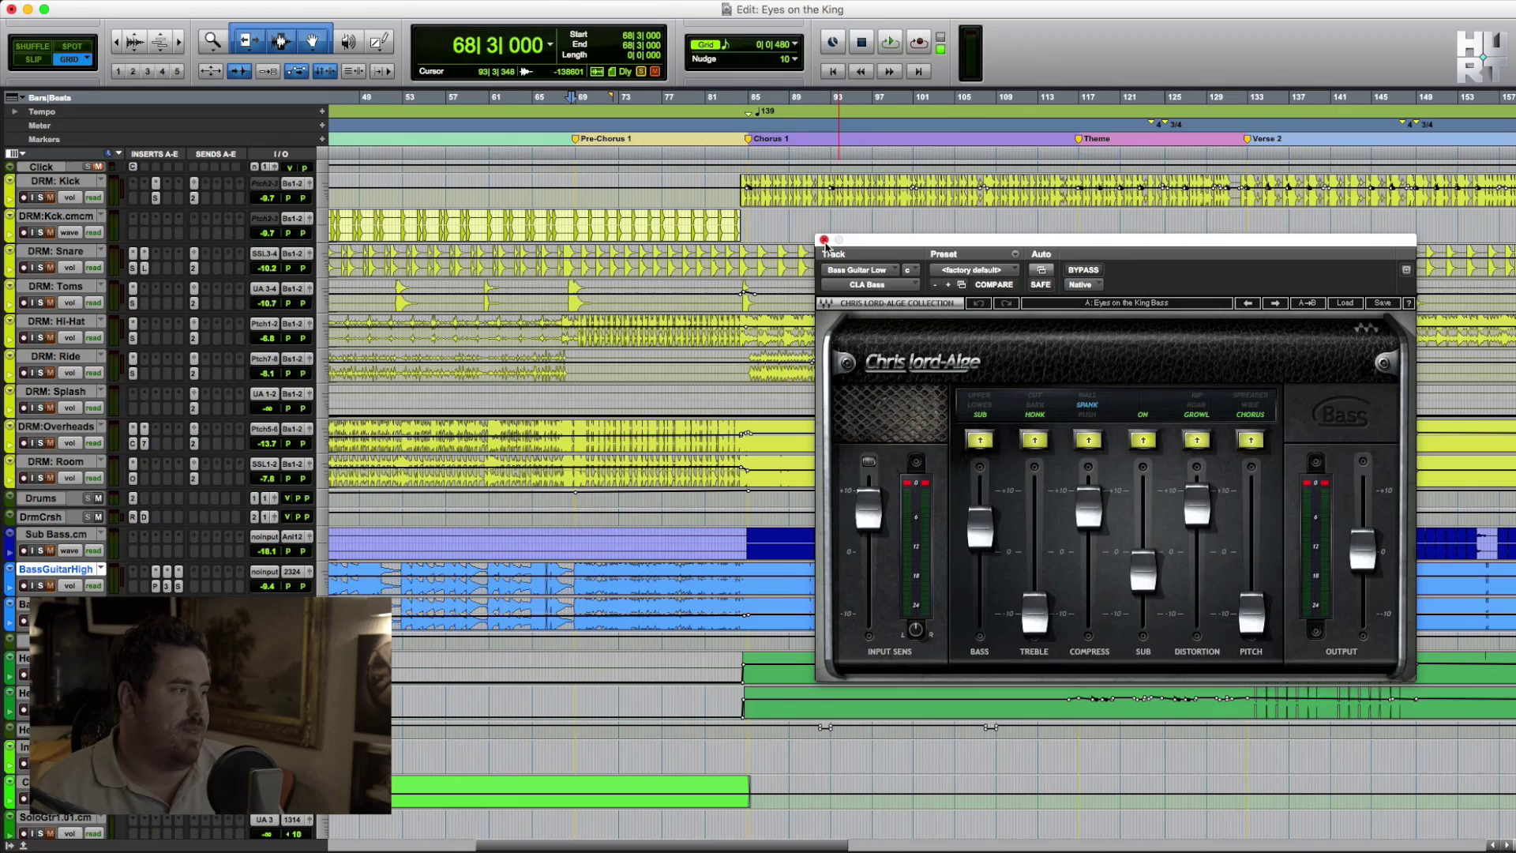
left_click(829, 241)
Open the Scheps 73 plug-in of the Bass bus track and move its window clear of the track controls
left_click(41, 641)
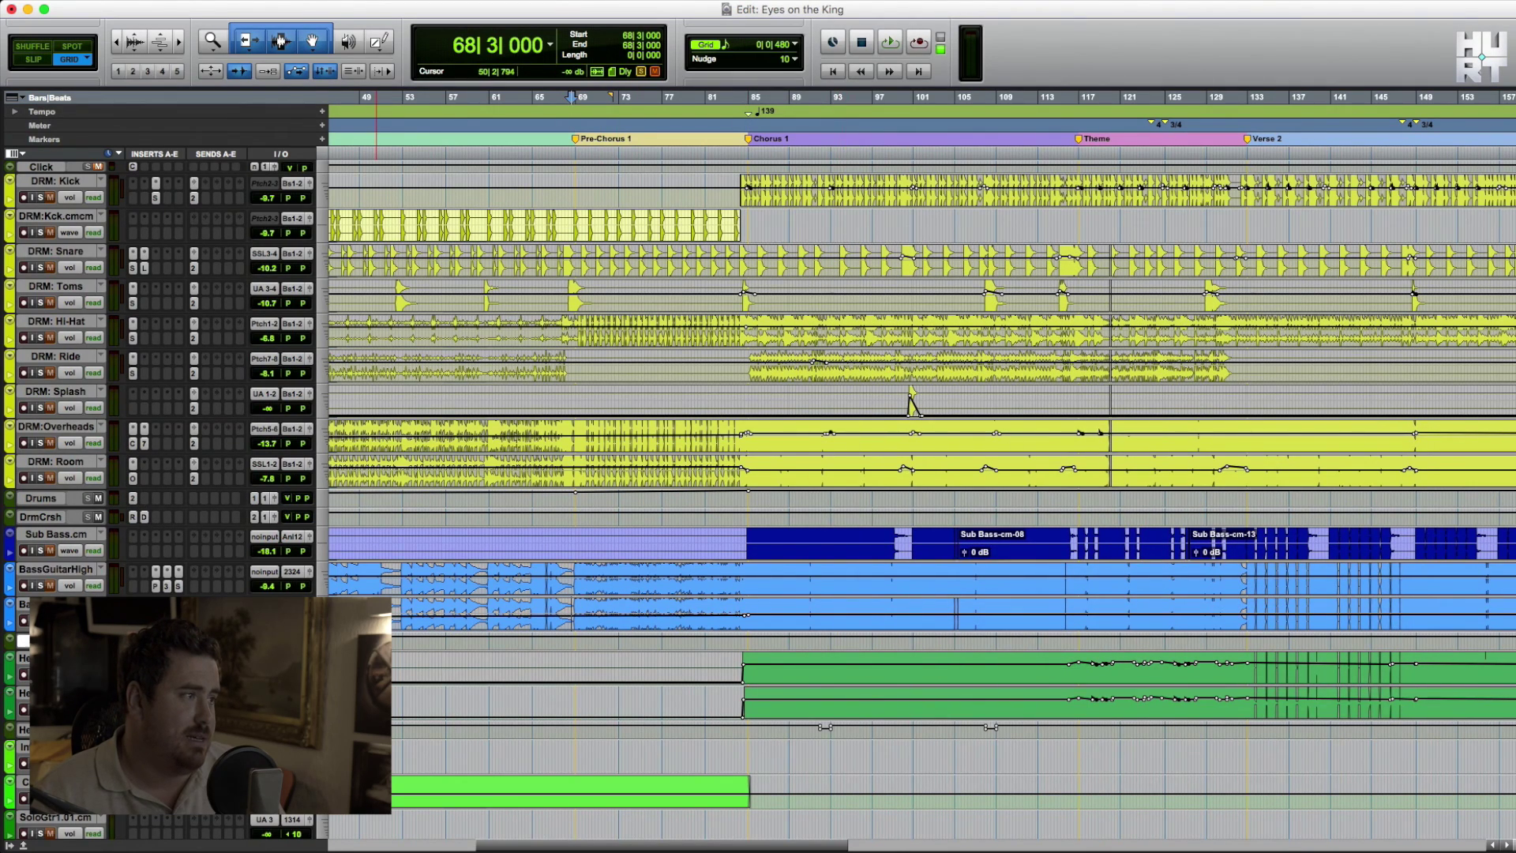
left_click(144, 641)
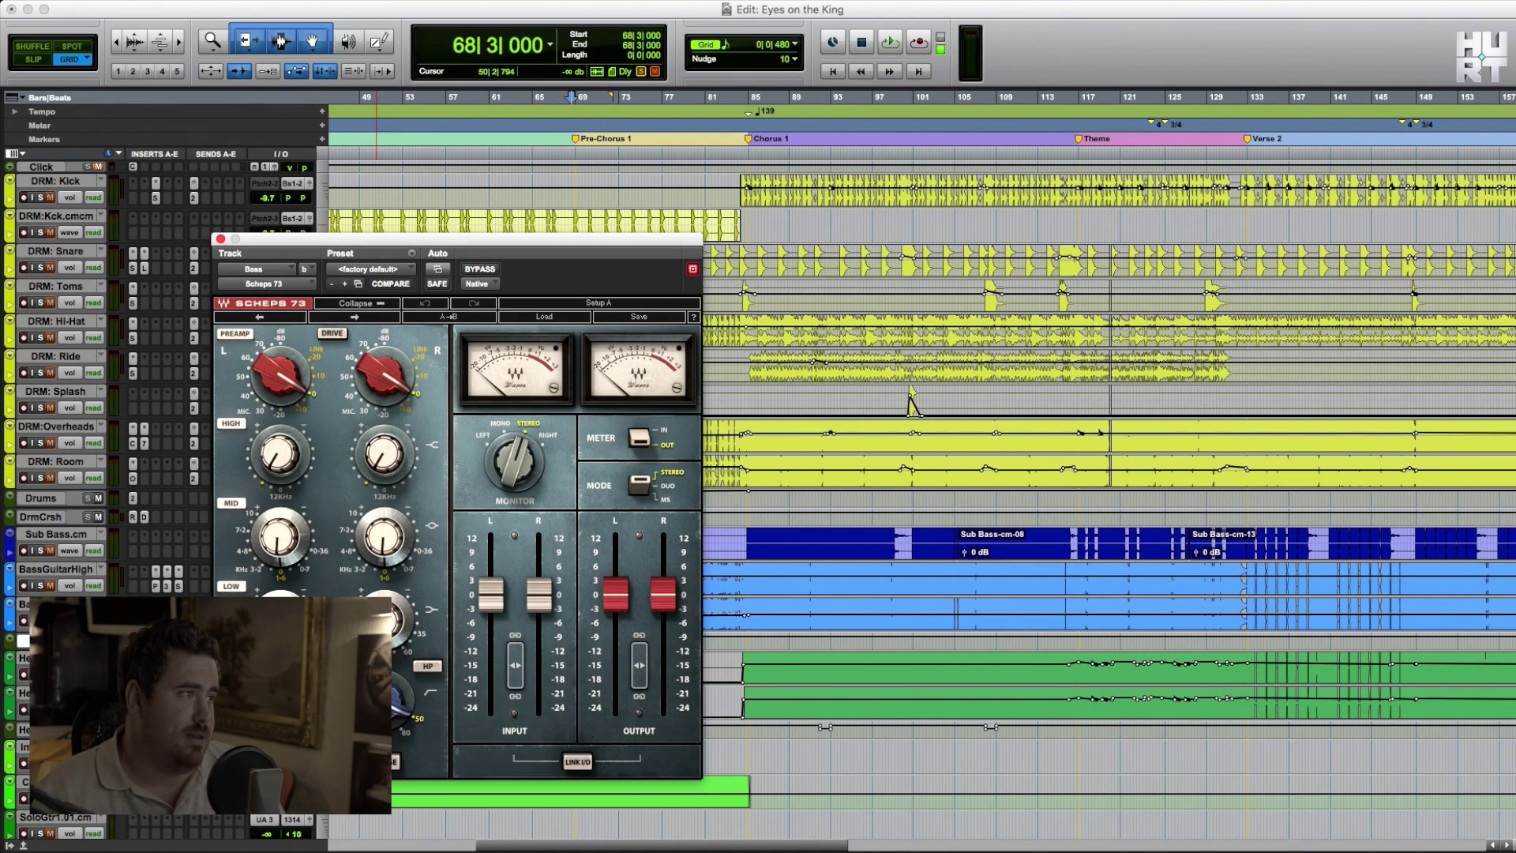
left_click_drag(308, 248, 1010, 189)
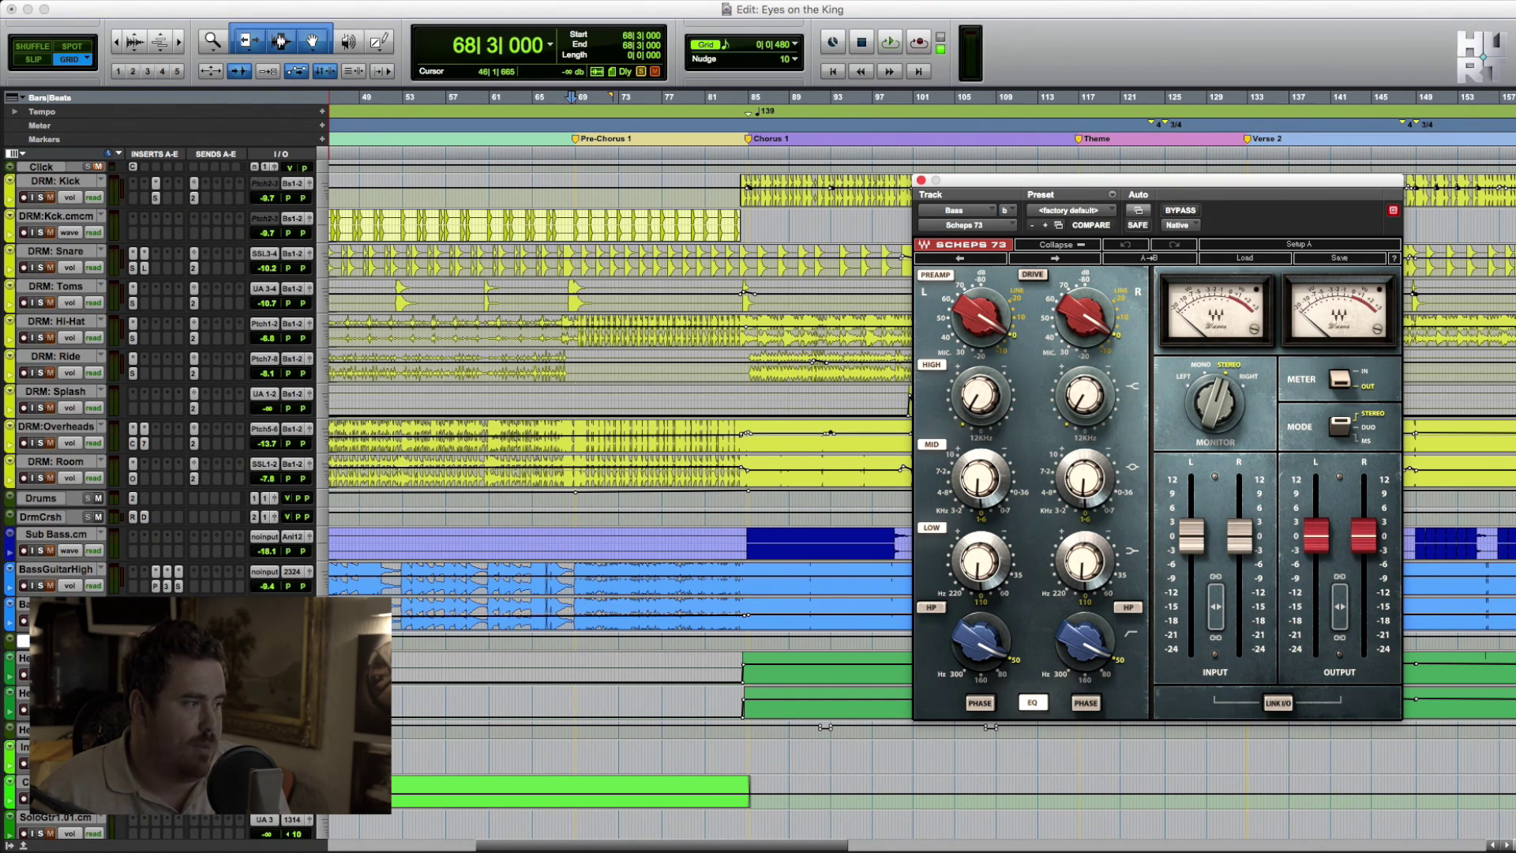
Insert Scheps Parallel Particles (stereo) on the Bass bus and open the SSLChannel plug-in of Bass Guitar Low
left_click(166, 641)
mouse_move(276, 650)
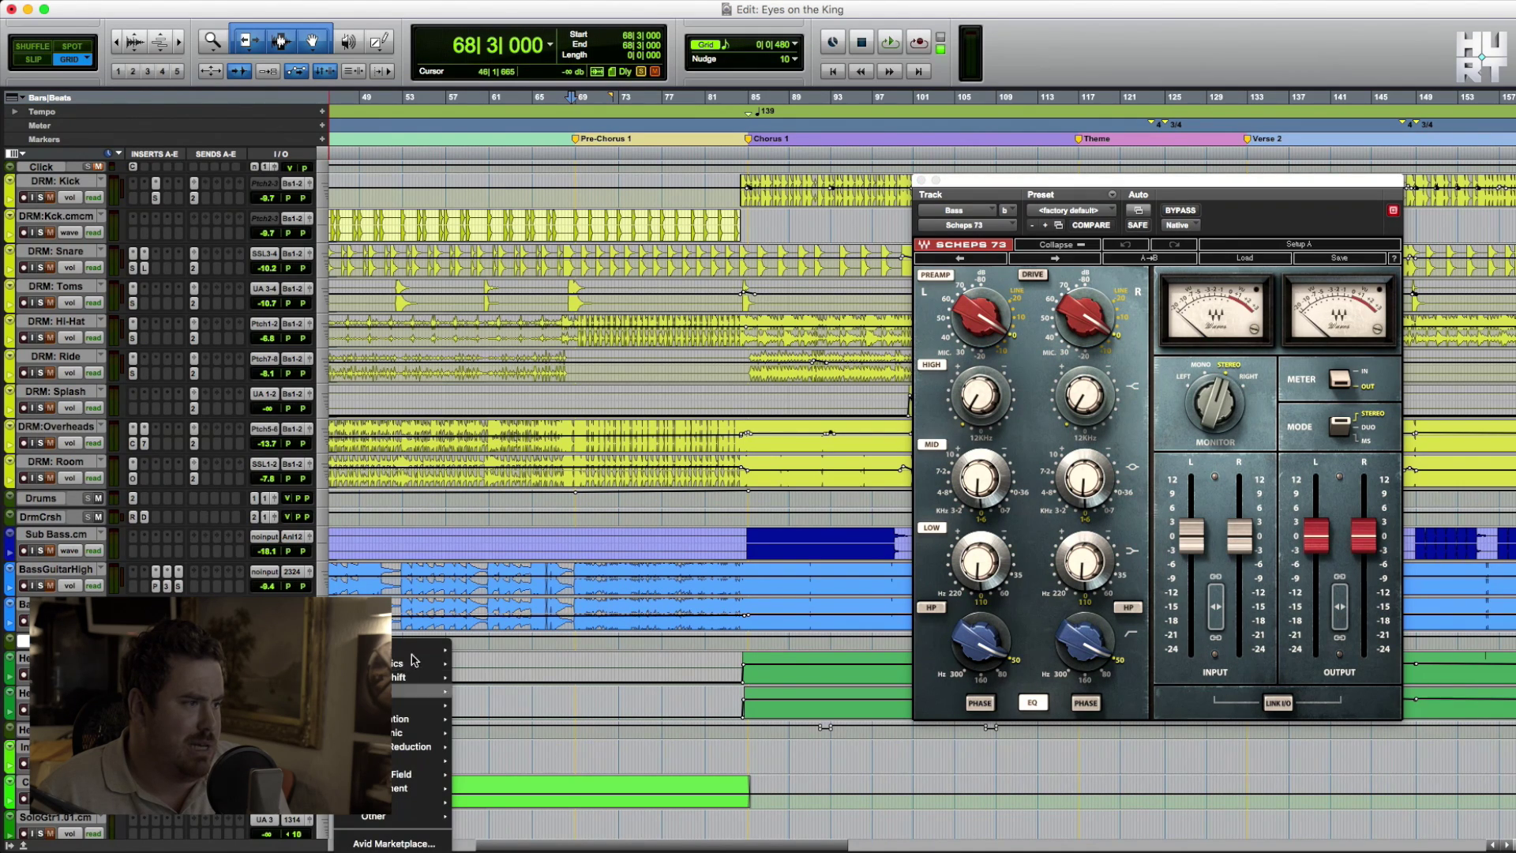
mouse_move(402, 664)
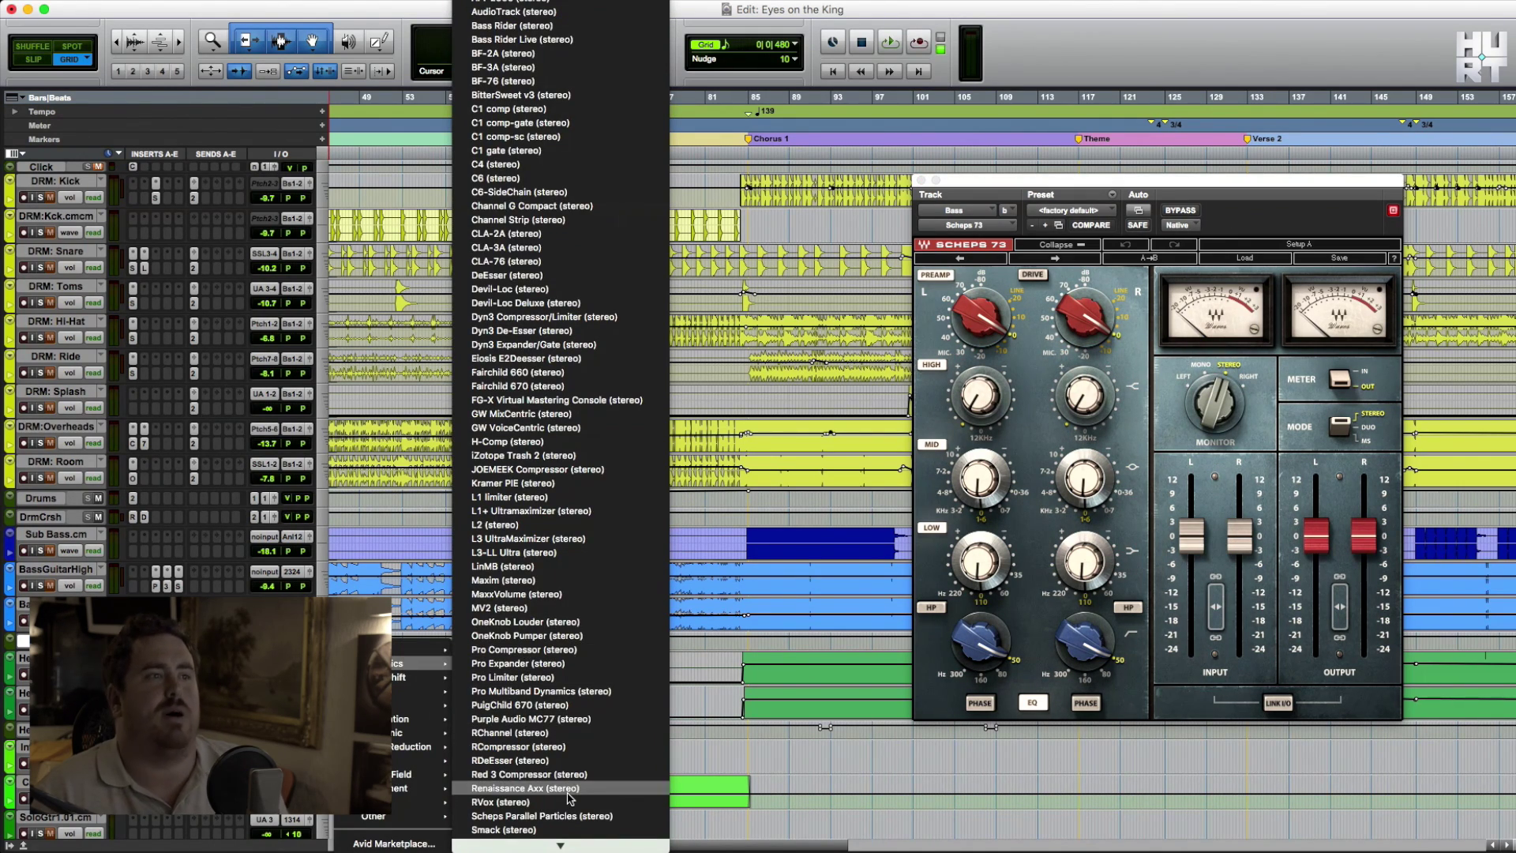
left_click(557, 818)
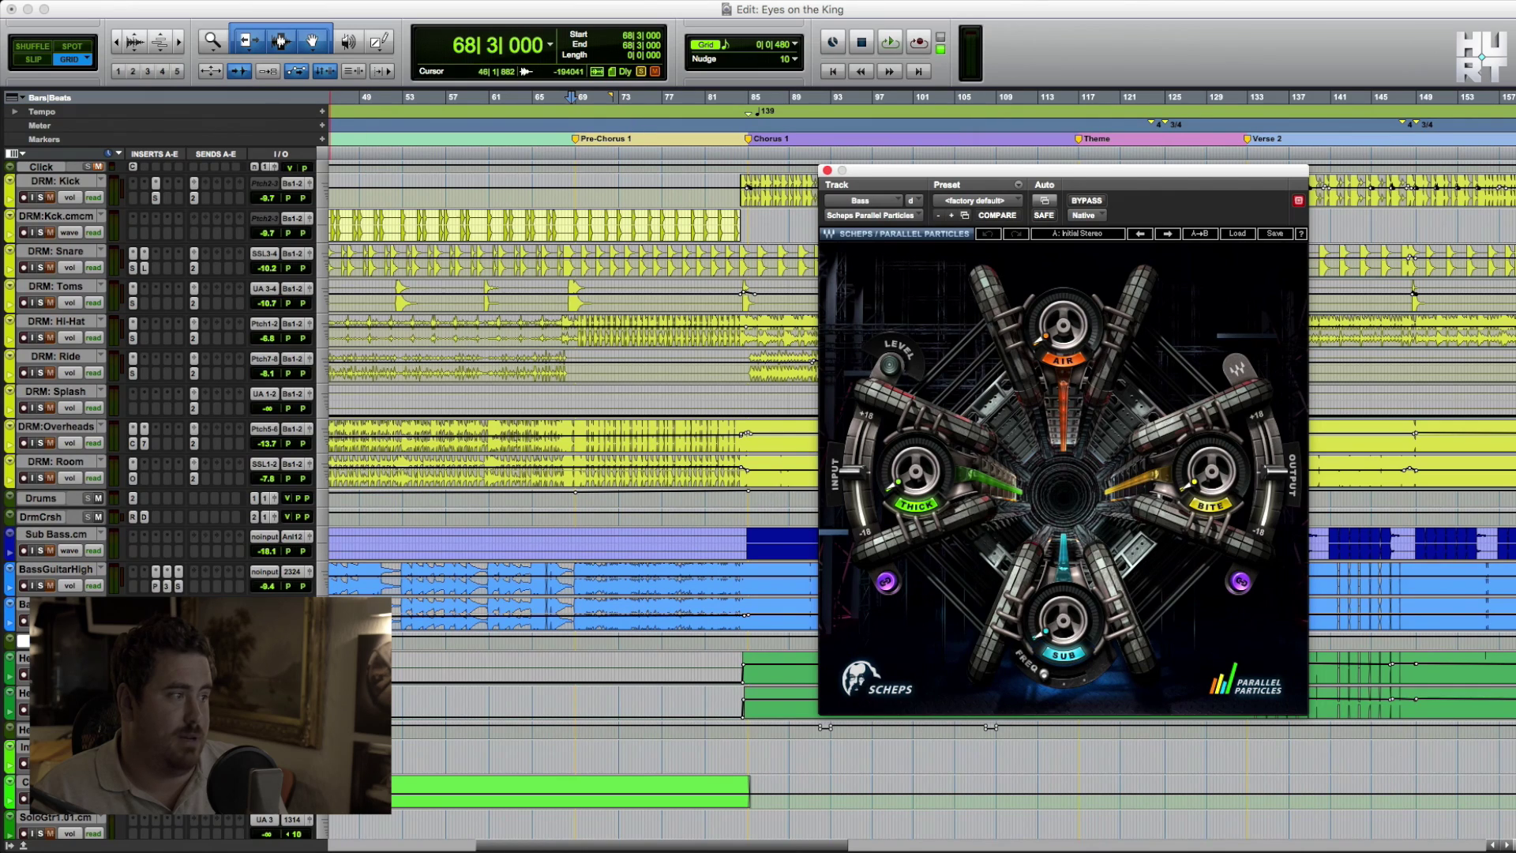
left_click(826, 171)
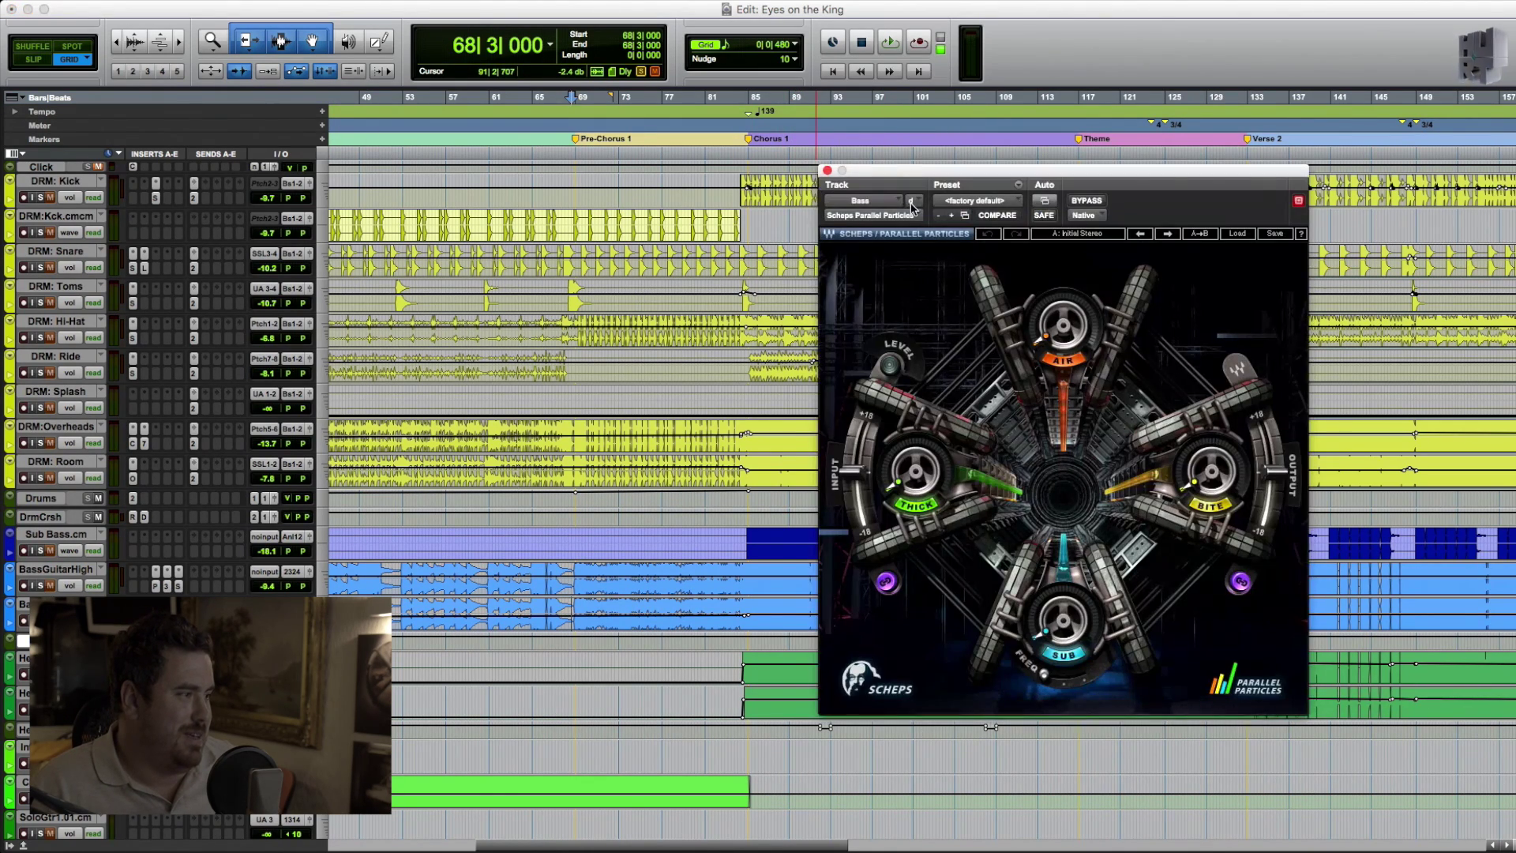
left_click(179, 620)
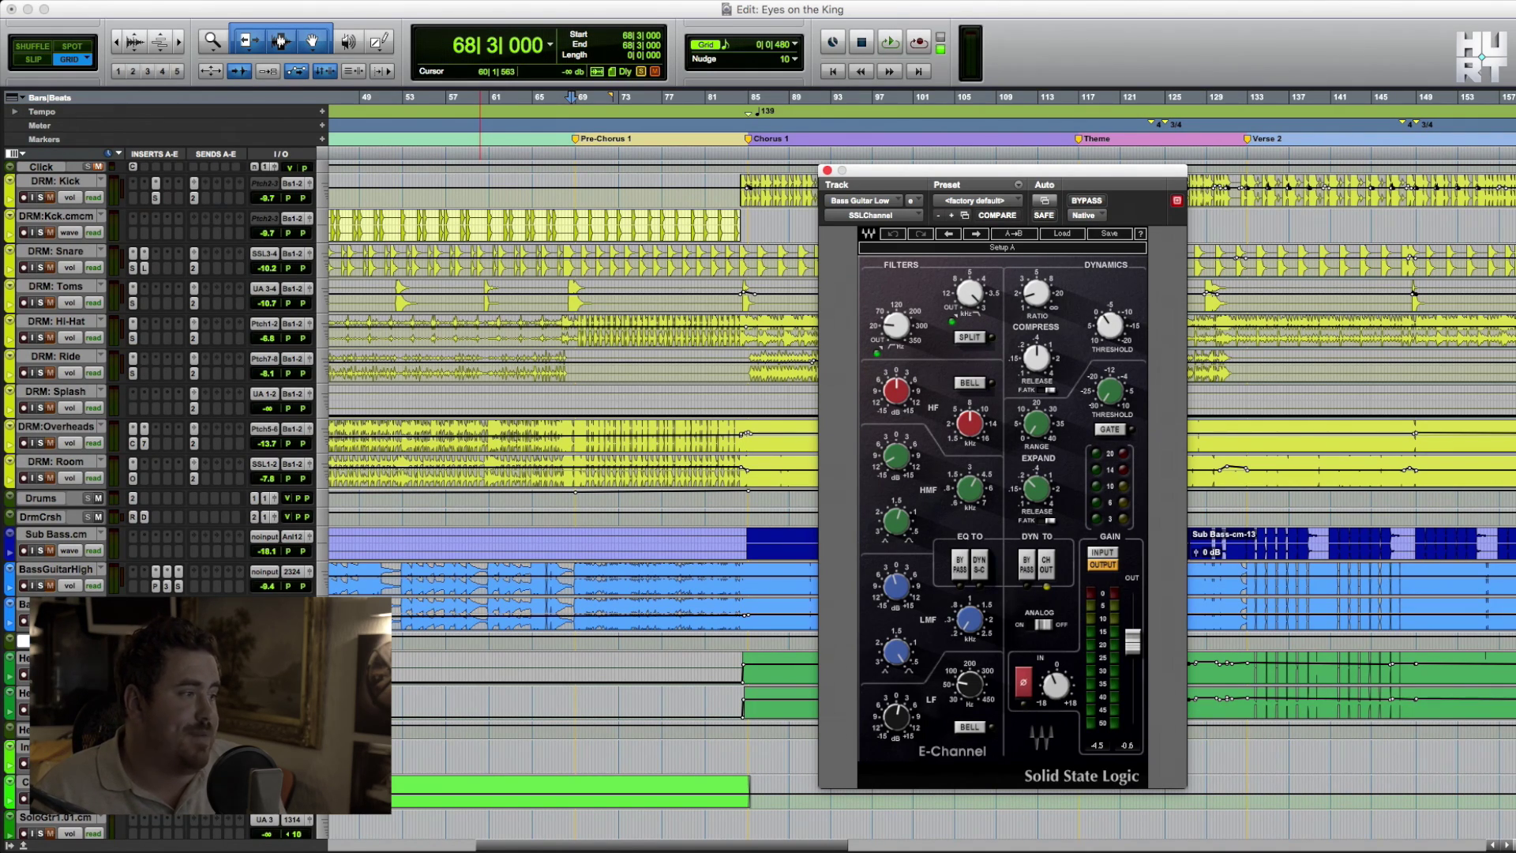
Place the edit cursor on the first heavy guitar track at 84|1|000 and play Chorus 1 while viewing the guitar automation
left_click(726, 638)
scroll(726, 638, "right", 3)
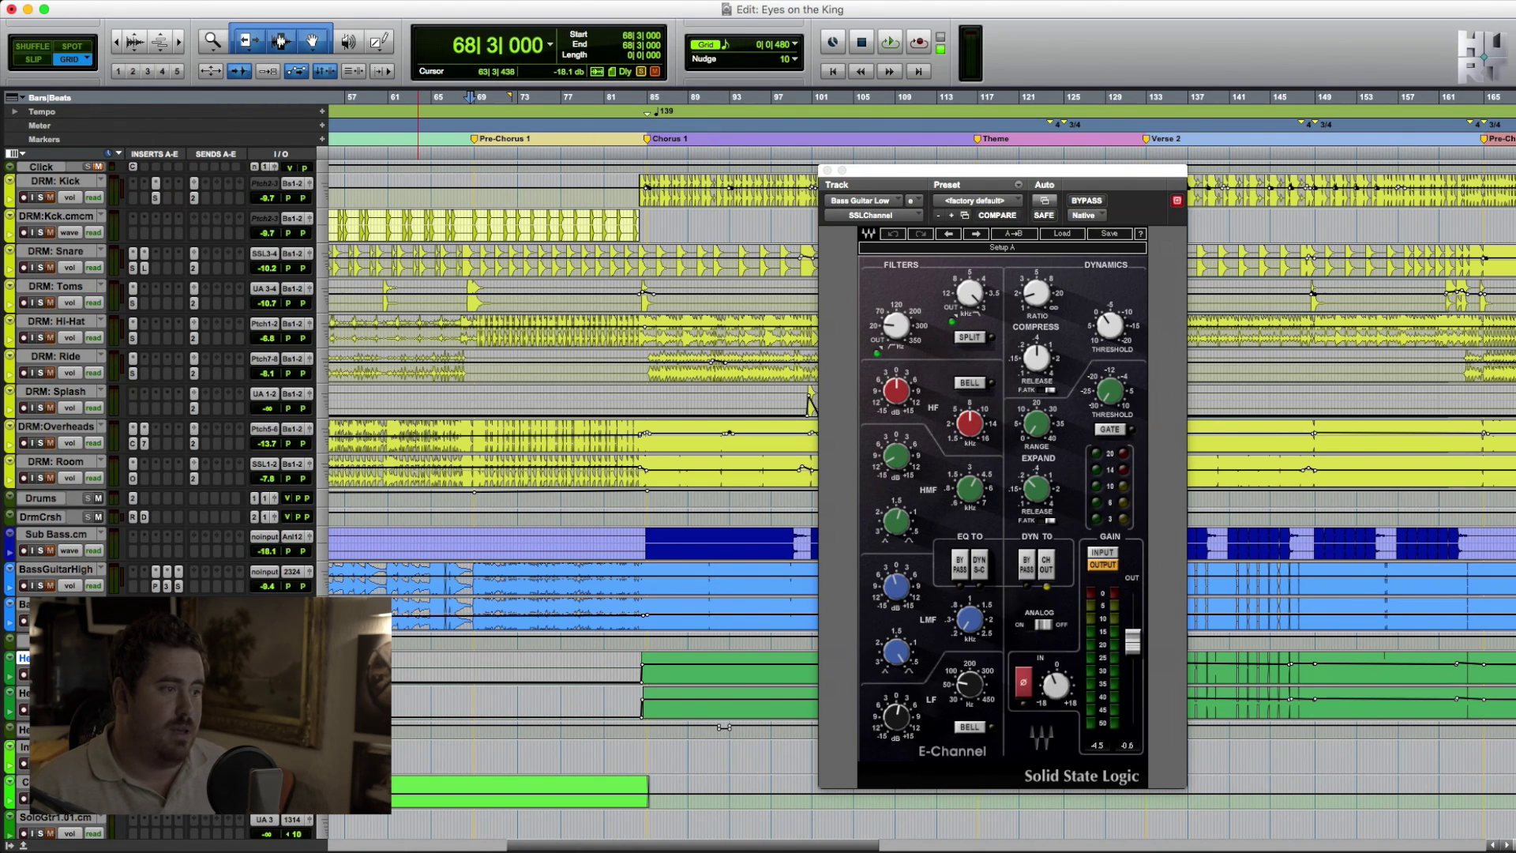
left_click(636, 665)
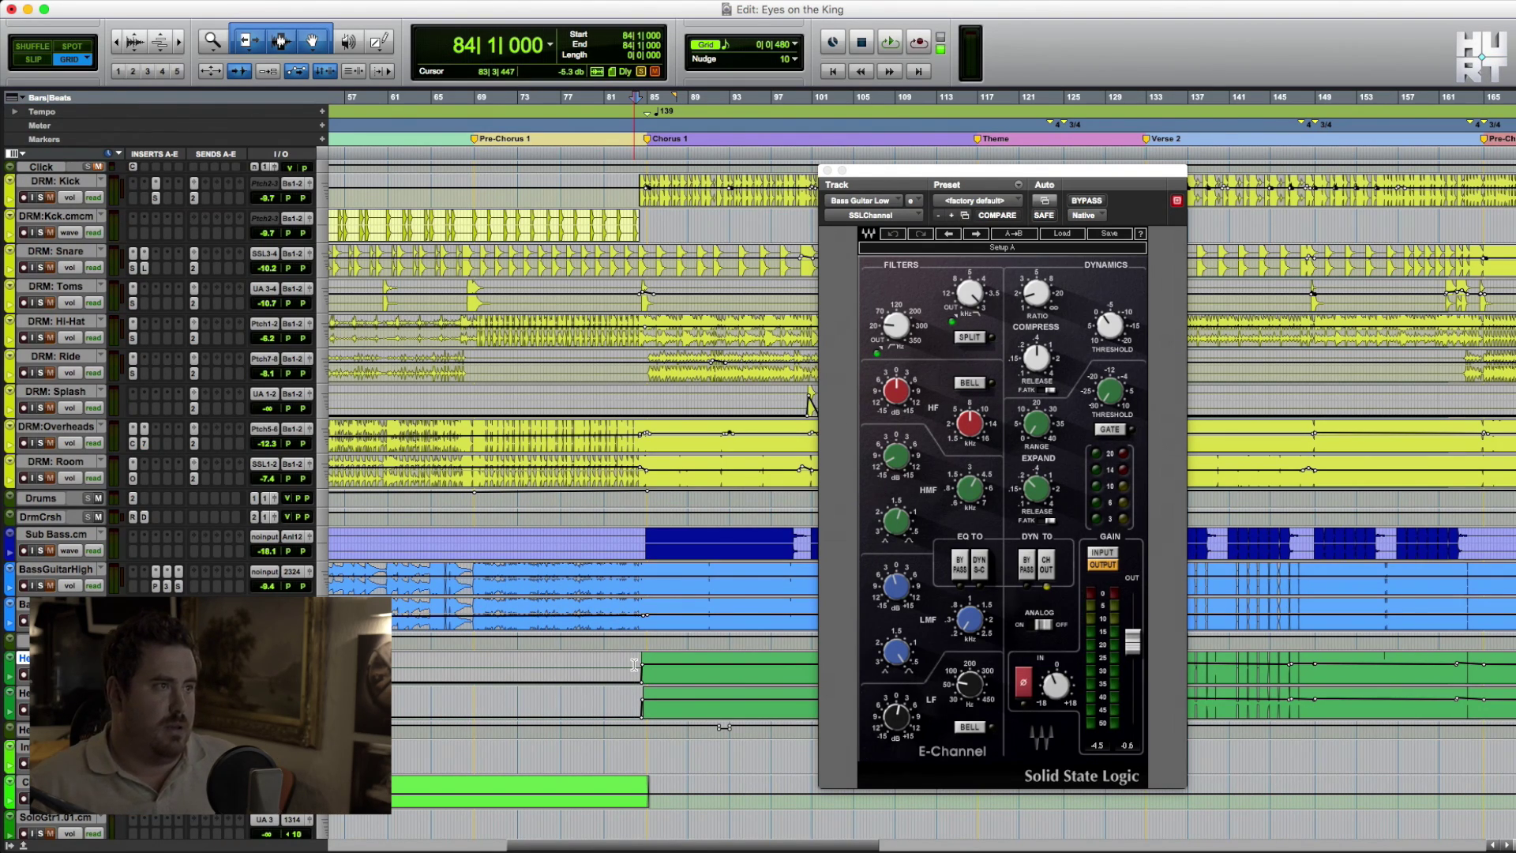
key("space")
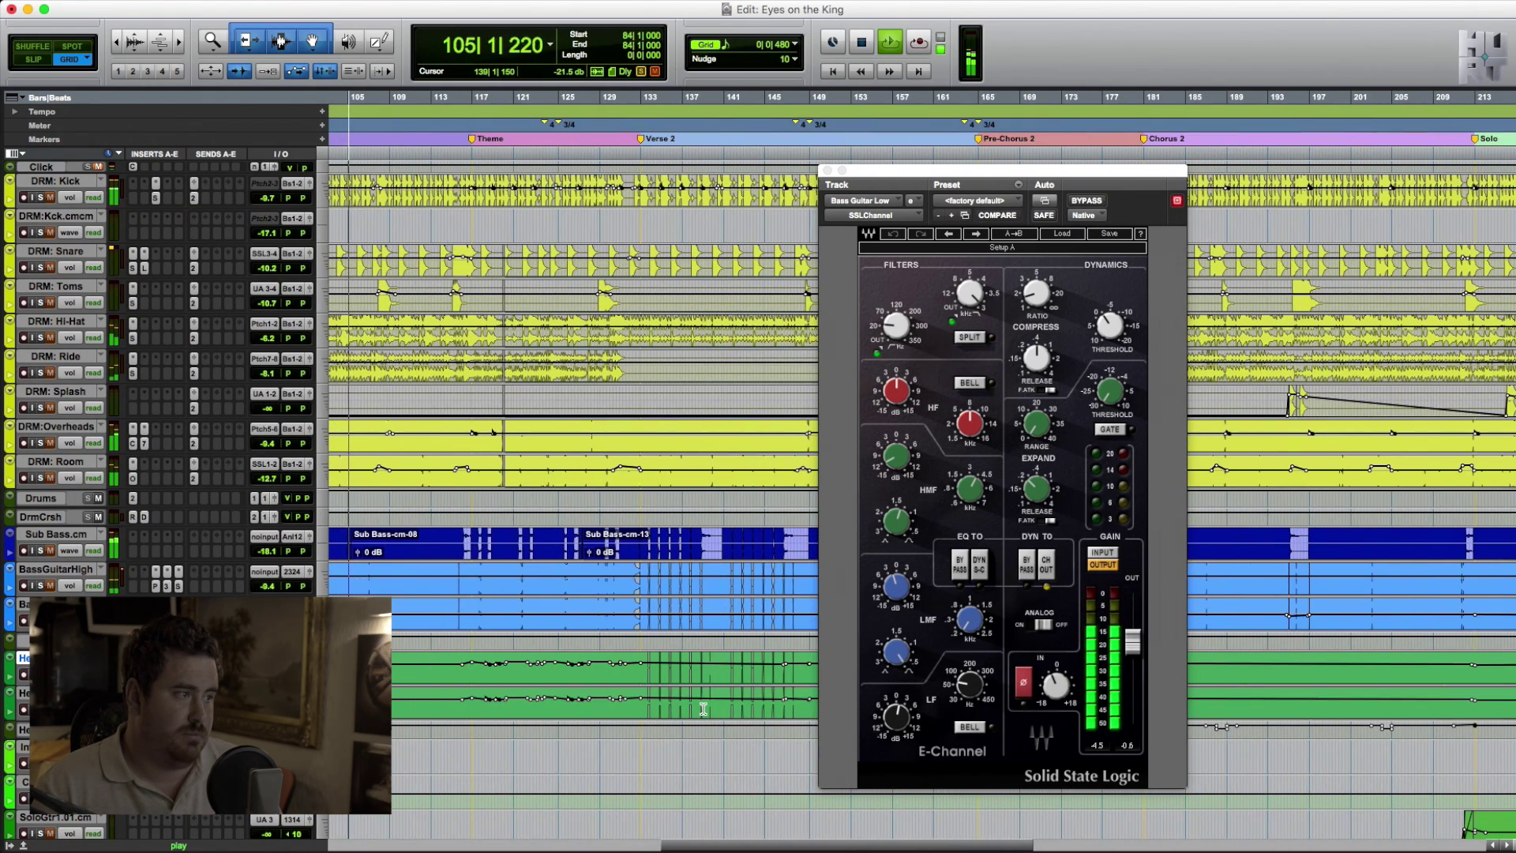
scroll(701, 711, "left", 5)
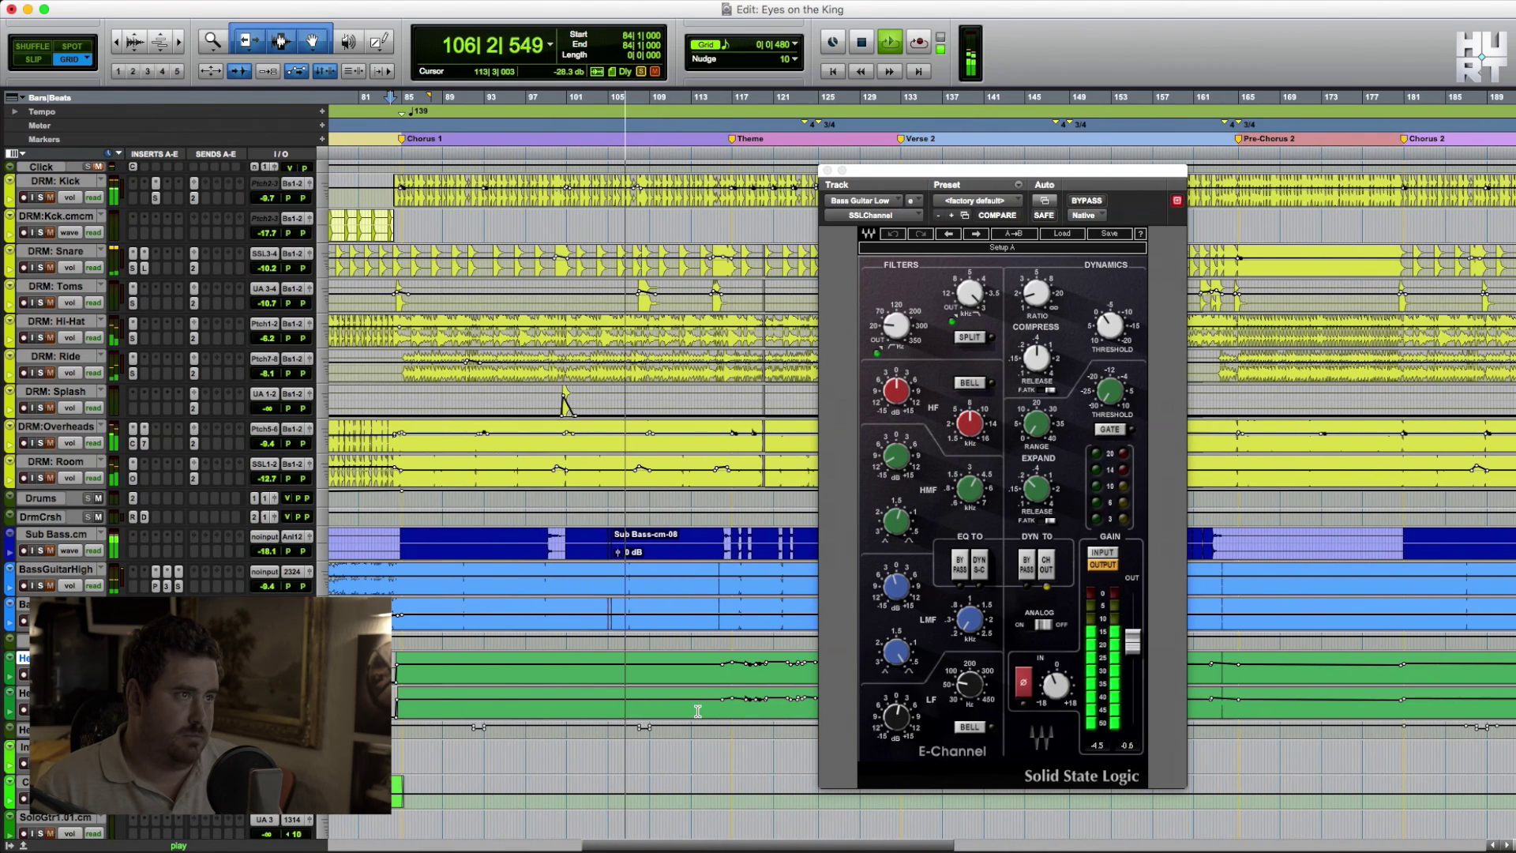
scroll(696, 710, "right", 2)
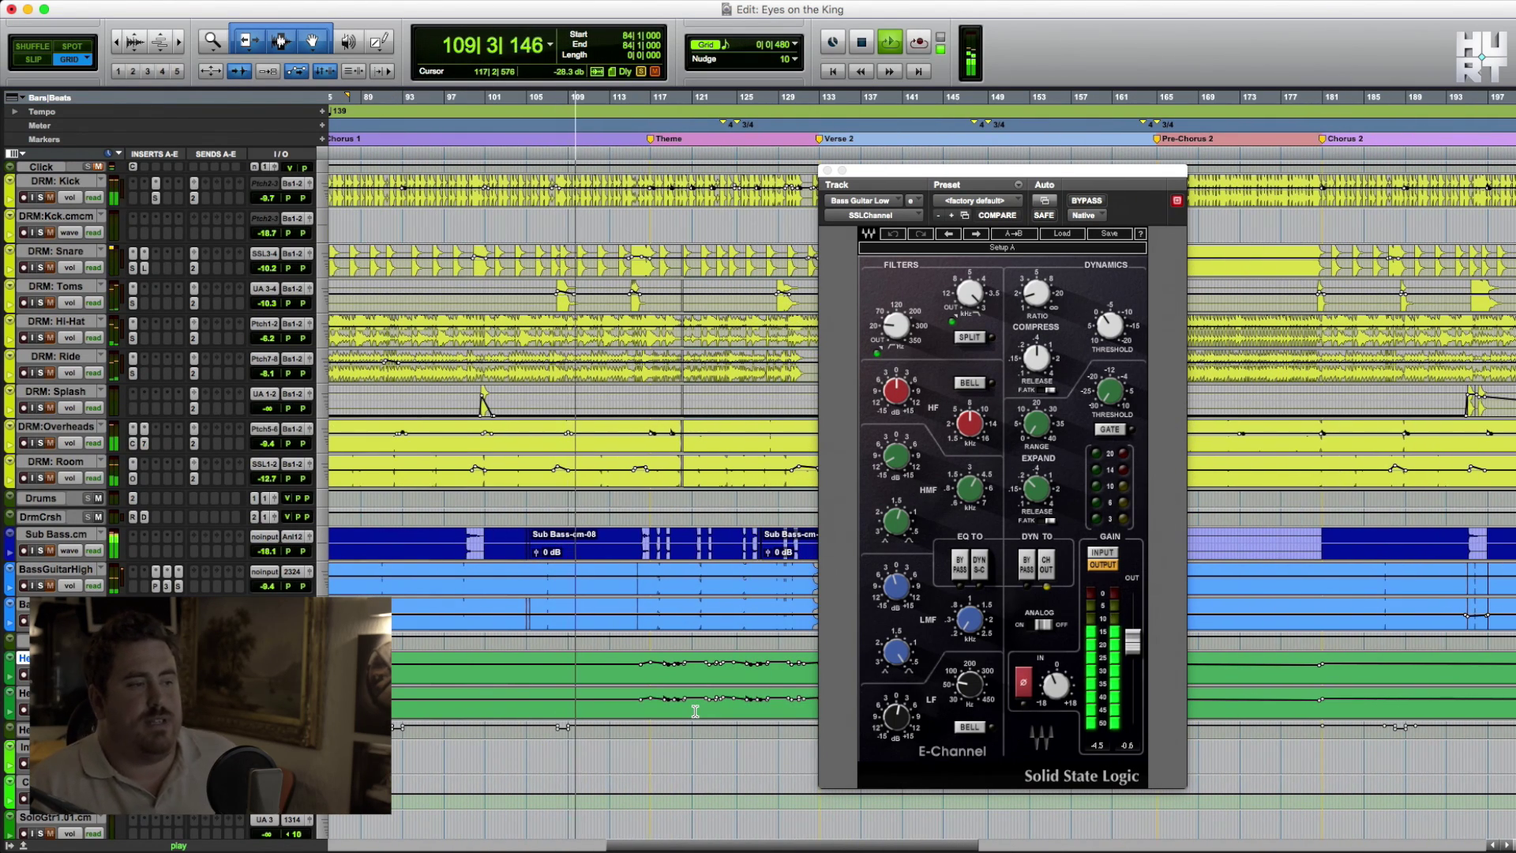
key("space")
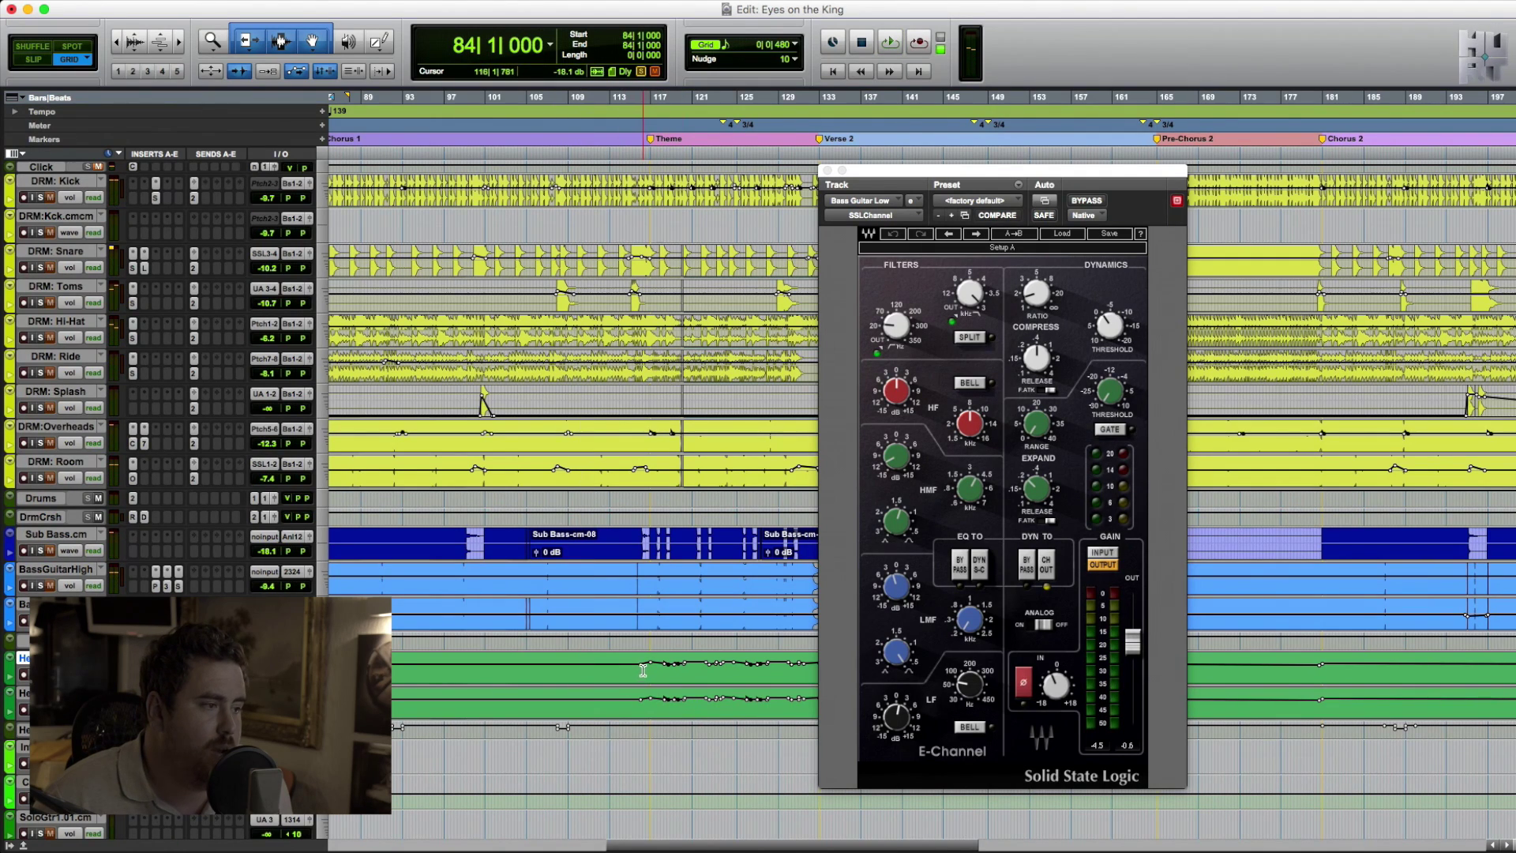
Audition the Theme section twice from 115|2|480 to hear the volume automation on the heavy guitars
scroll(639, 669, "right", 2)
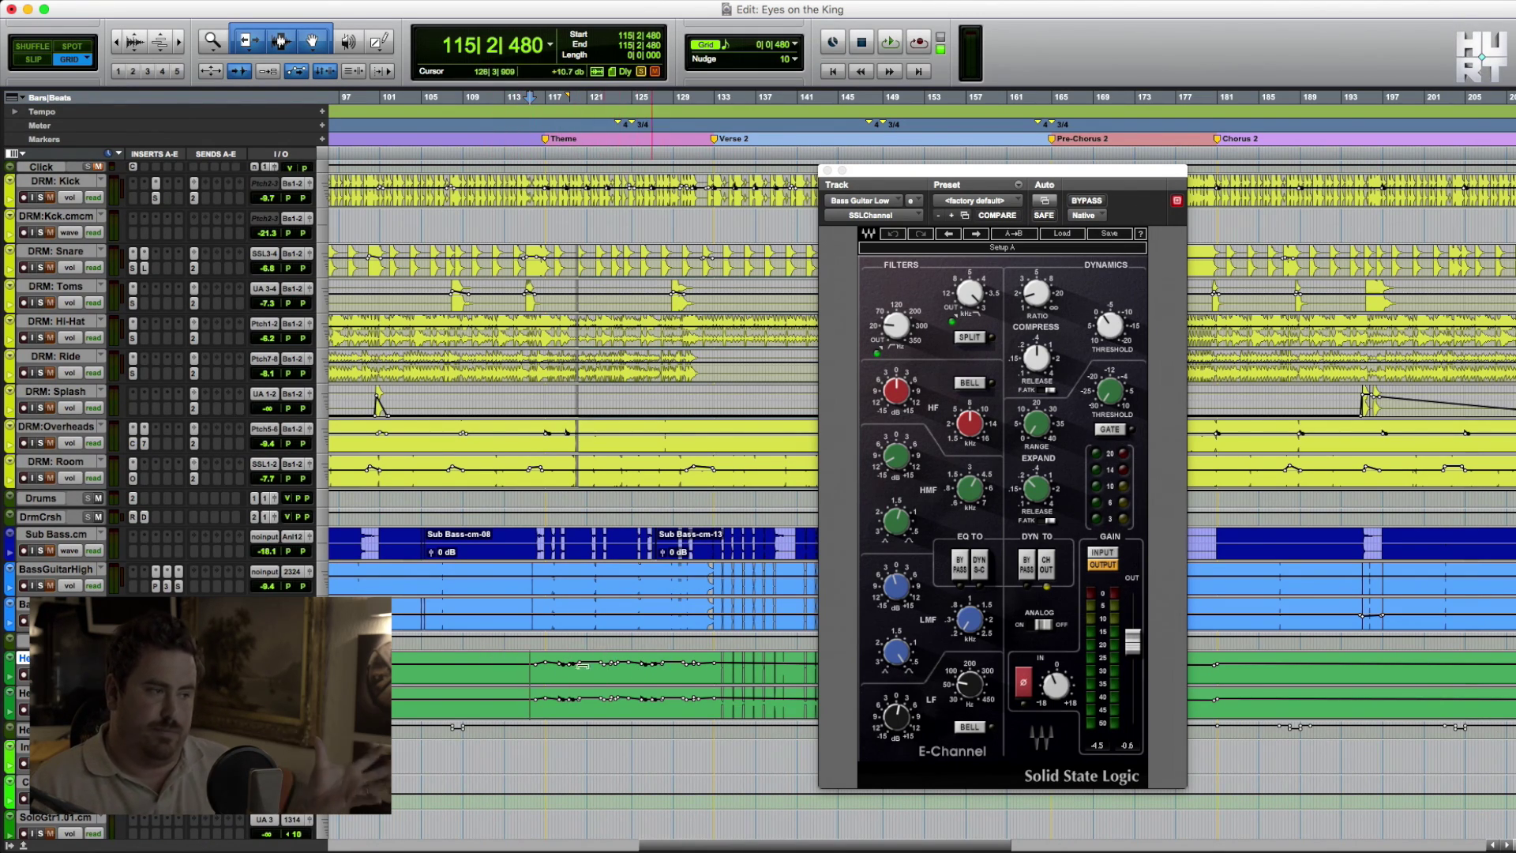
key("space")
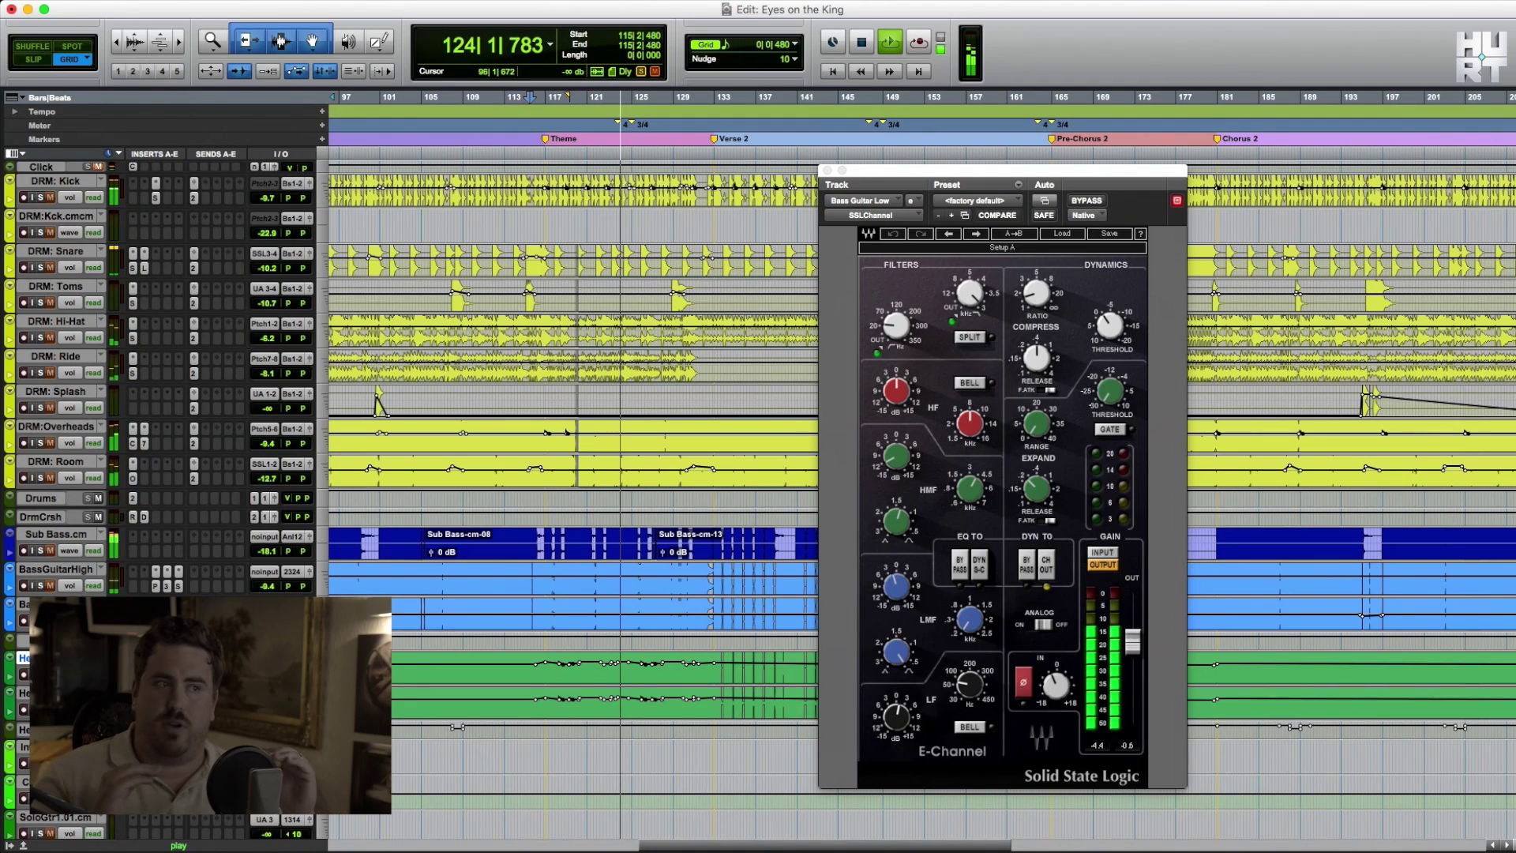
key("space")
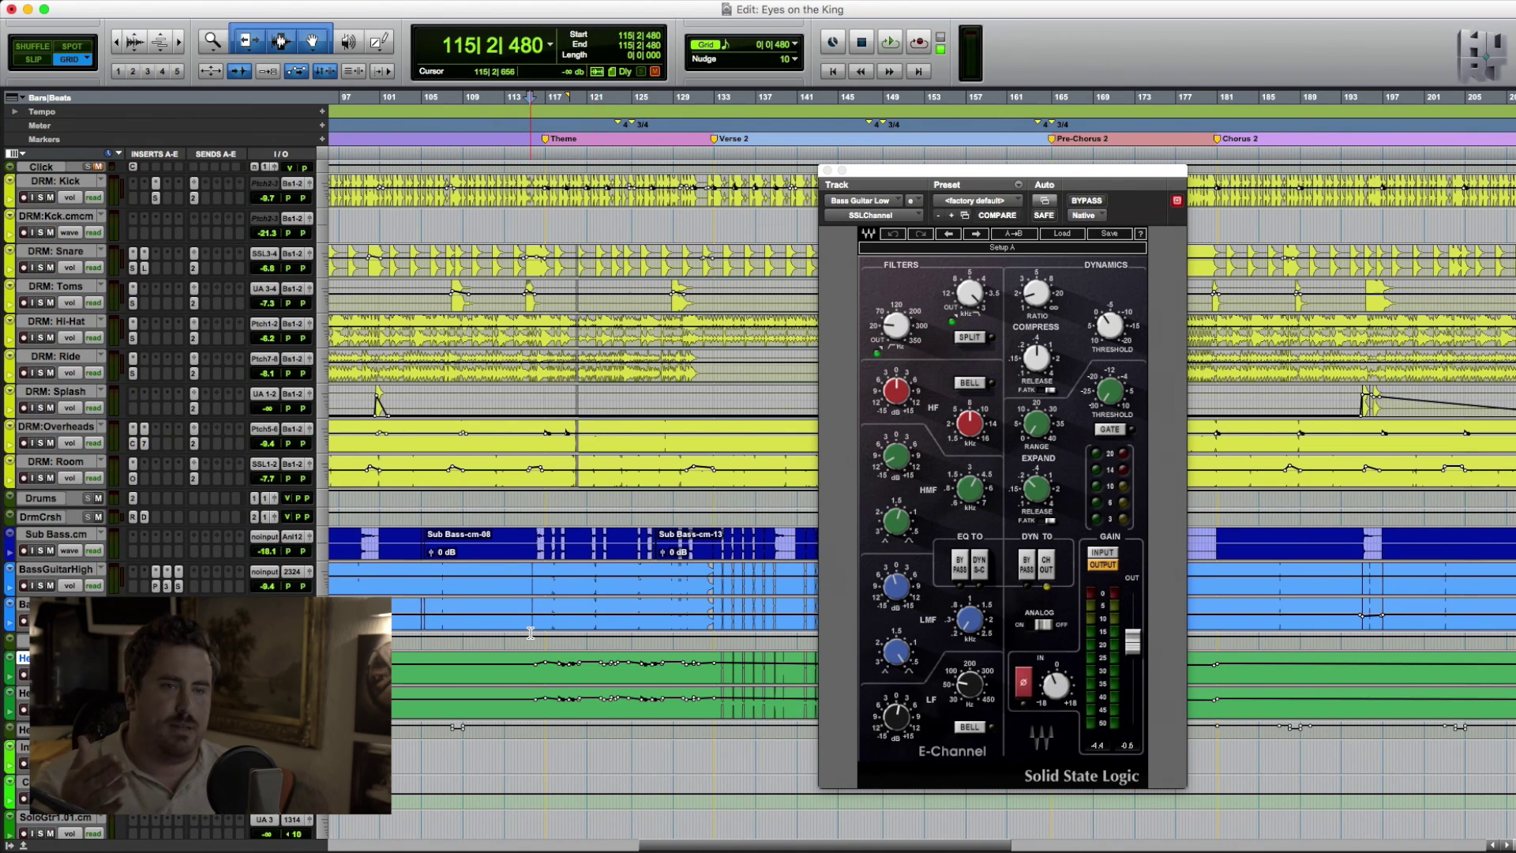
key("space")
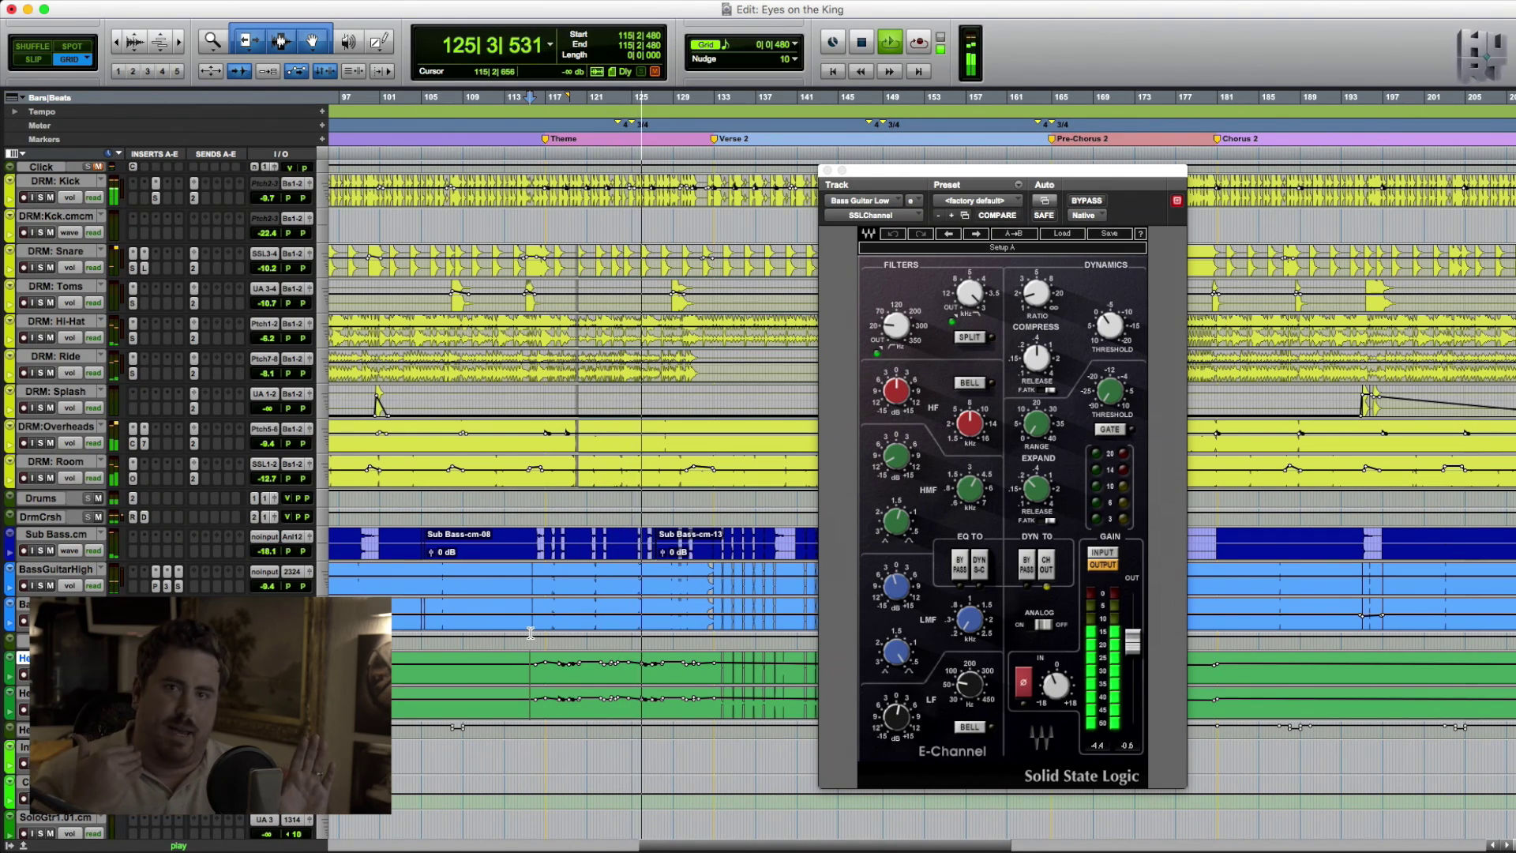
key("space")
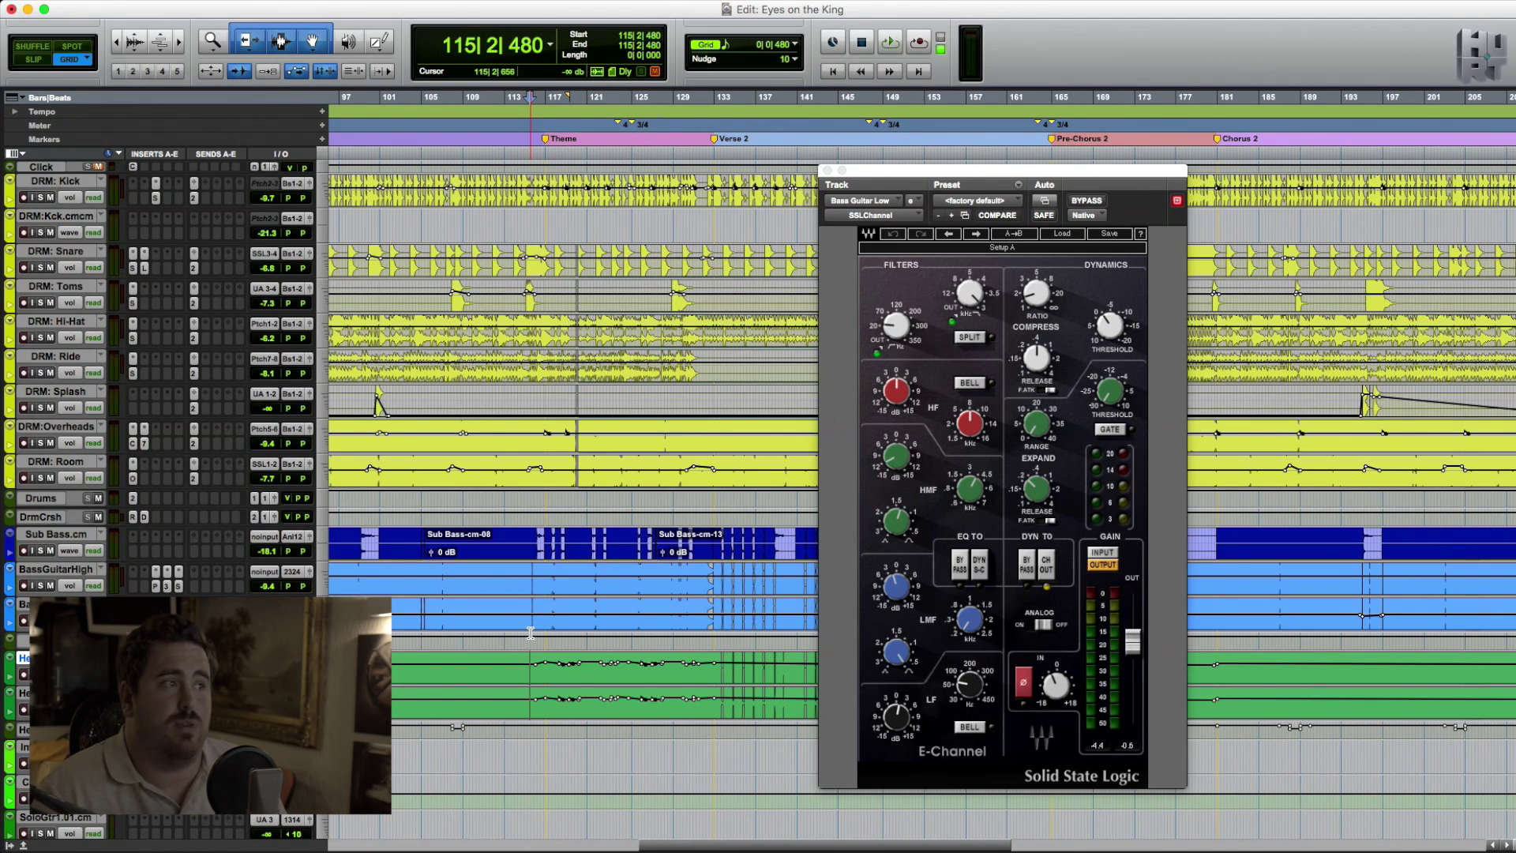
Enlarge the DRM: Kick track and zoom in horizontally on its volume automation before the Theme marker
key("ctrl+Up")
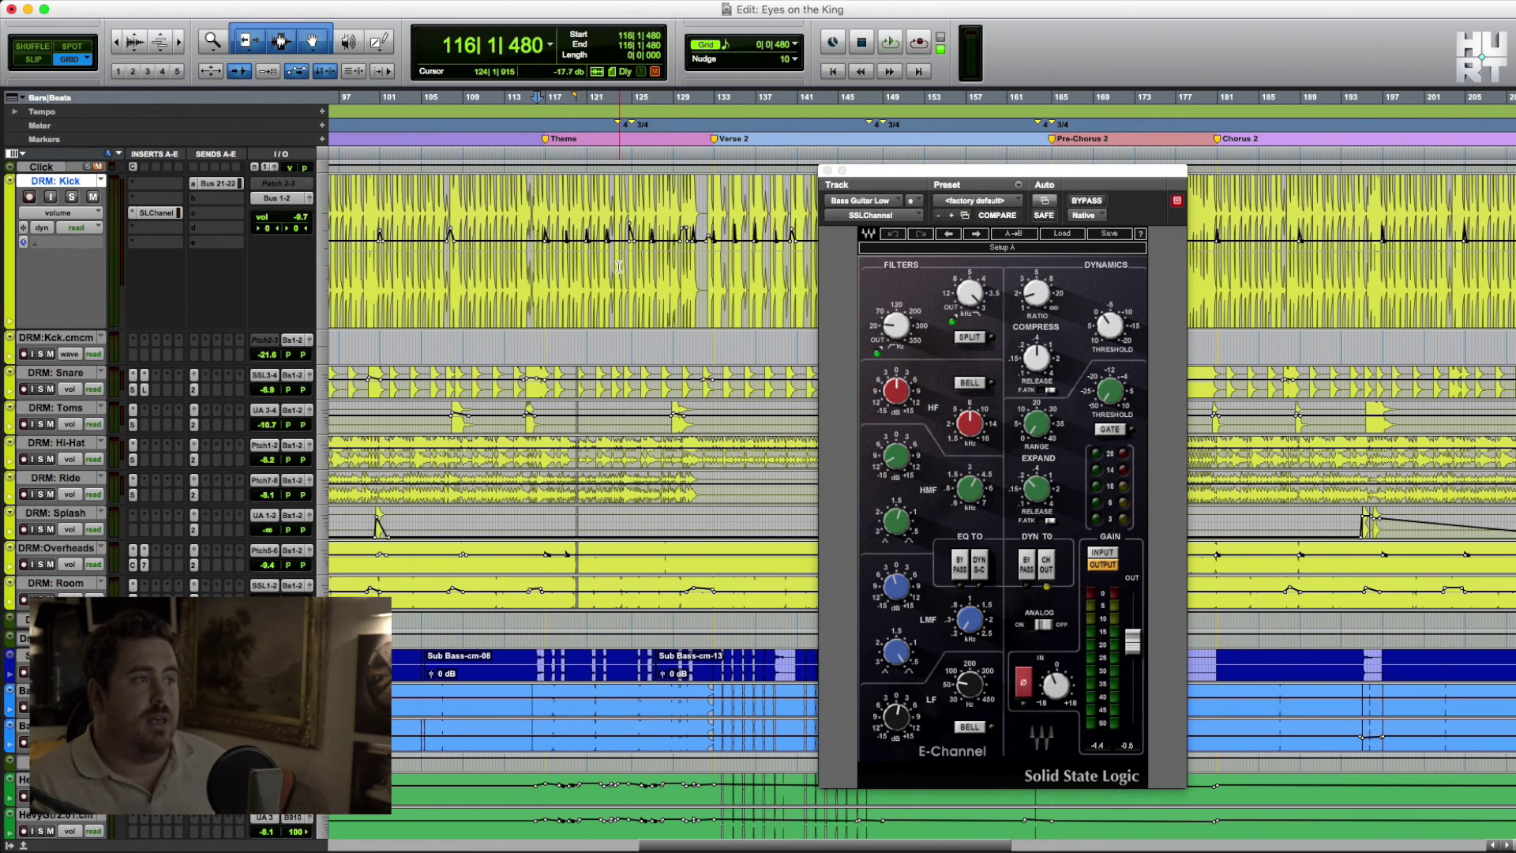
key("super+bracketright")
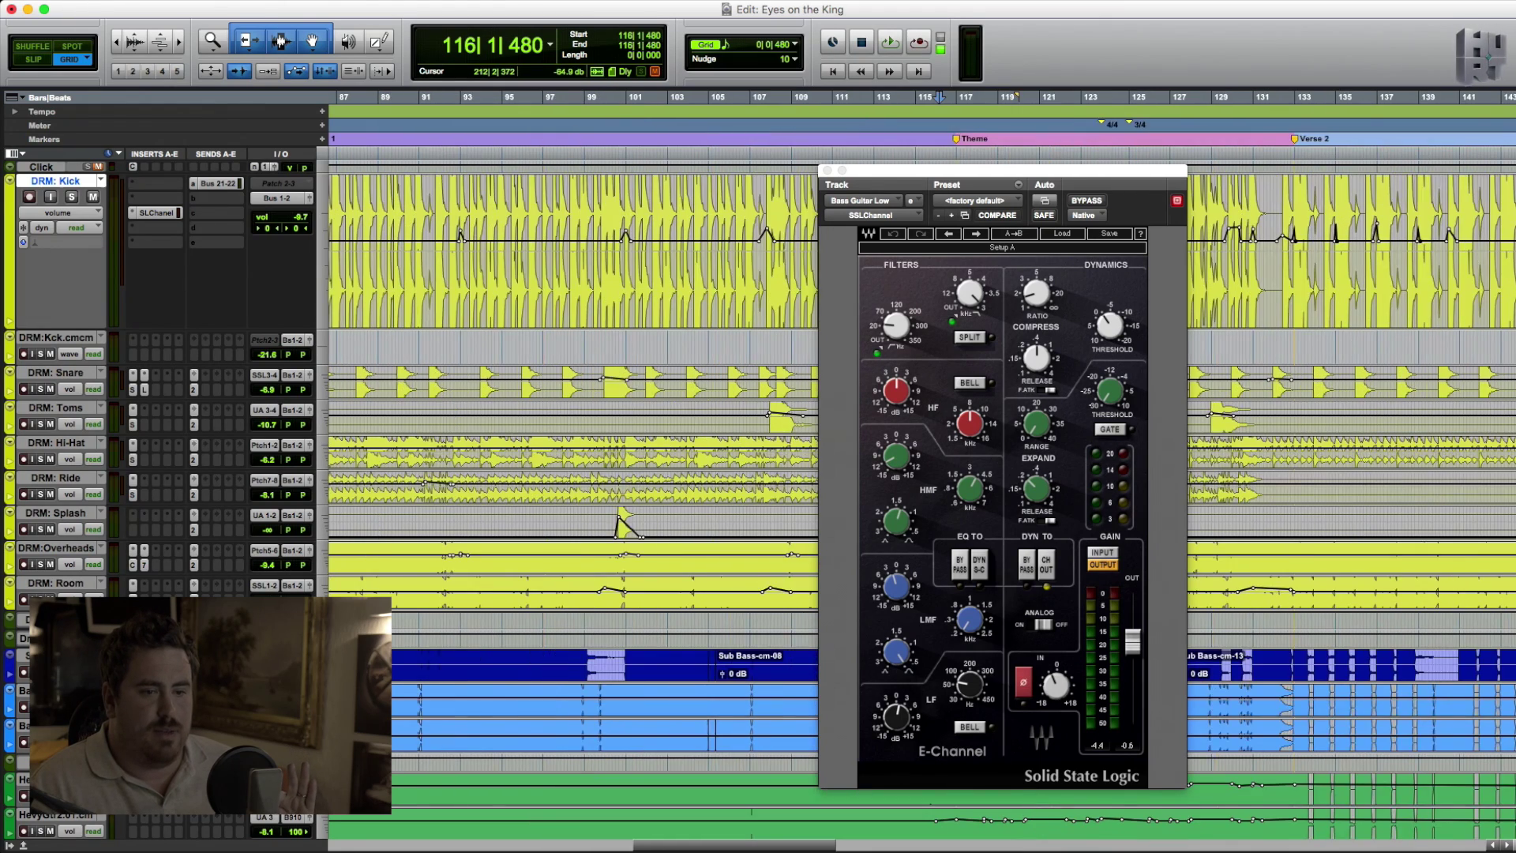
Play the Theme section from 116|3|000 and solo the DRM: Kick track partway through to hear its volume automation
key("super+bracketright")
key("super+bracketright")
left_click_drag(993, 178, 539, 182)
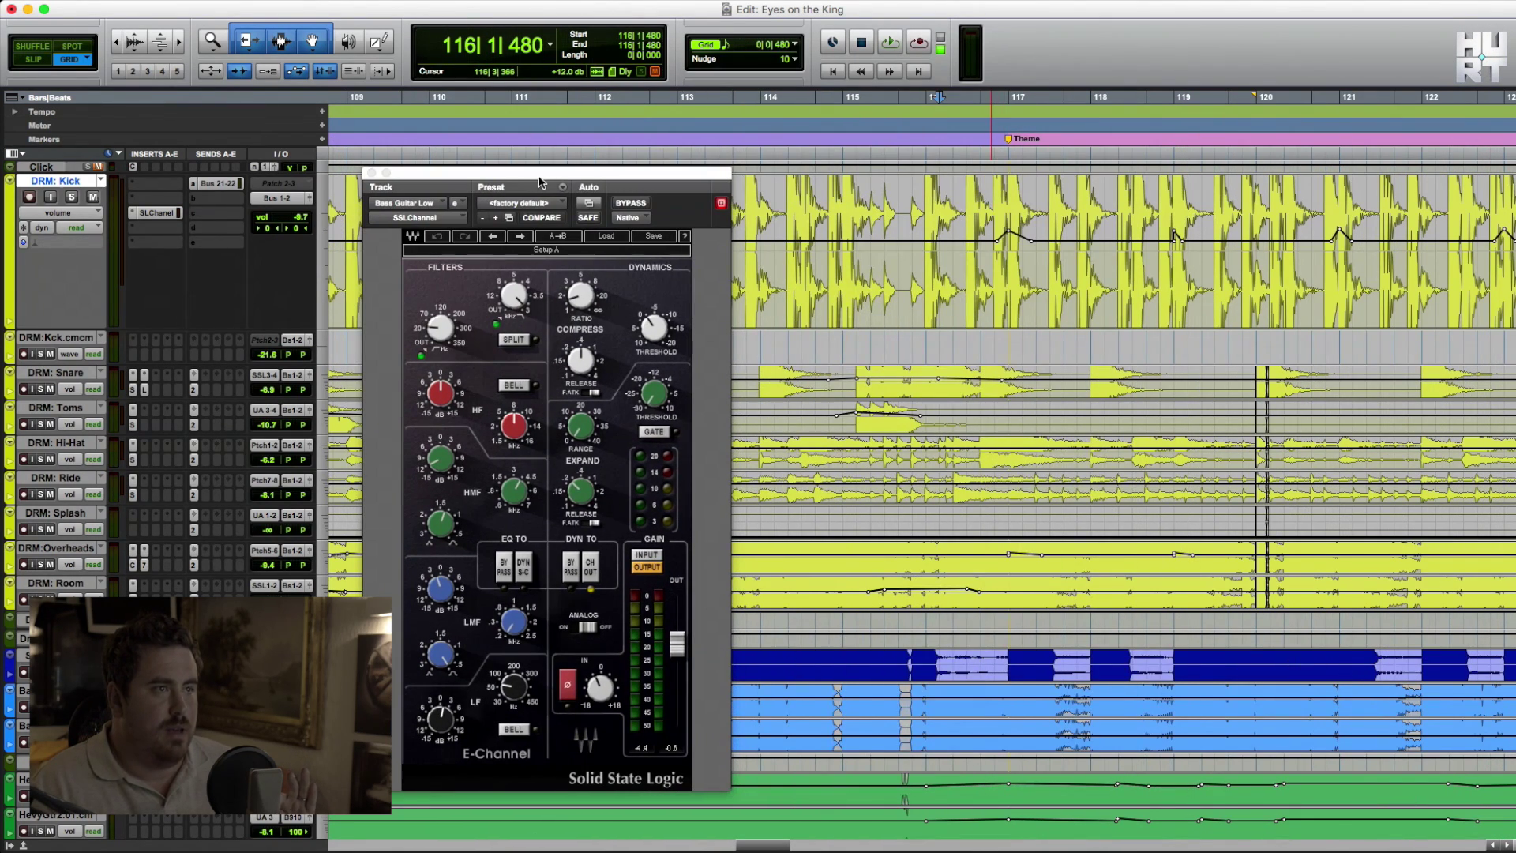
scroll(987, 252, "right", 3)
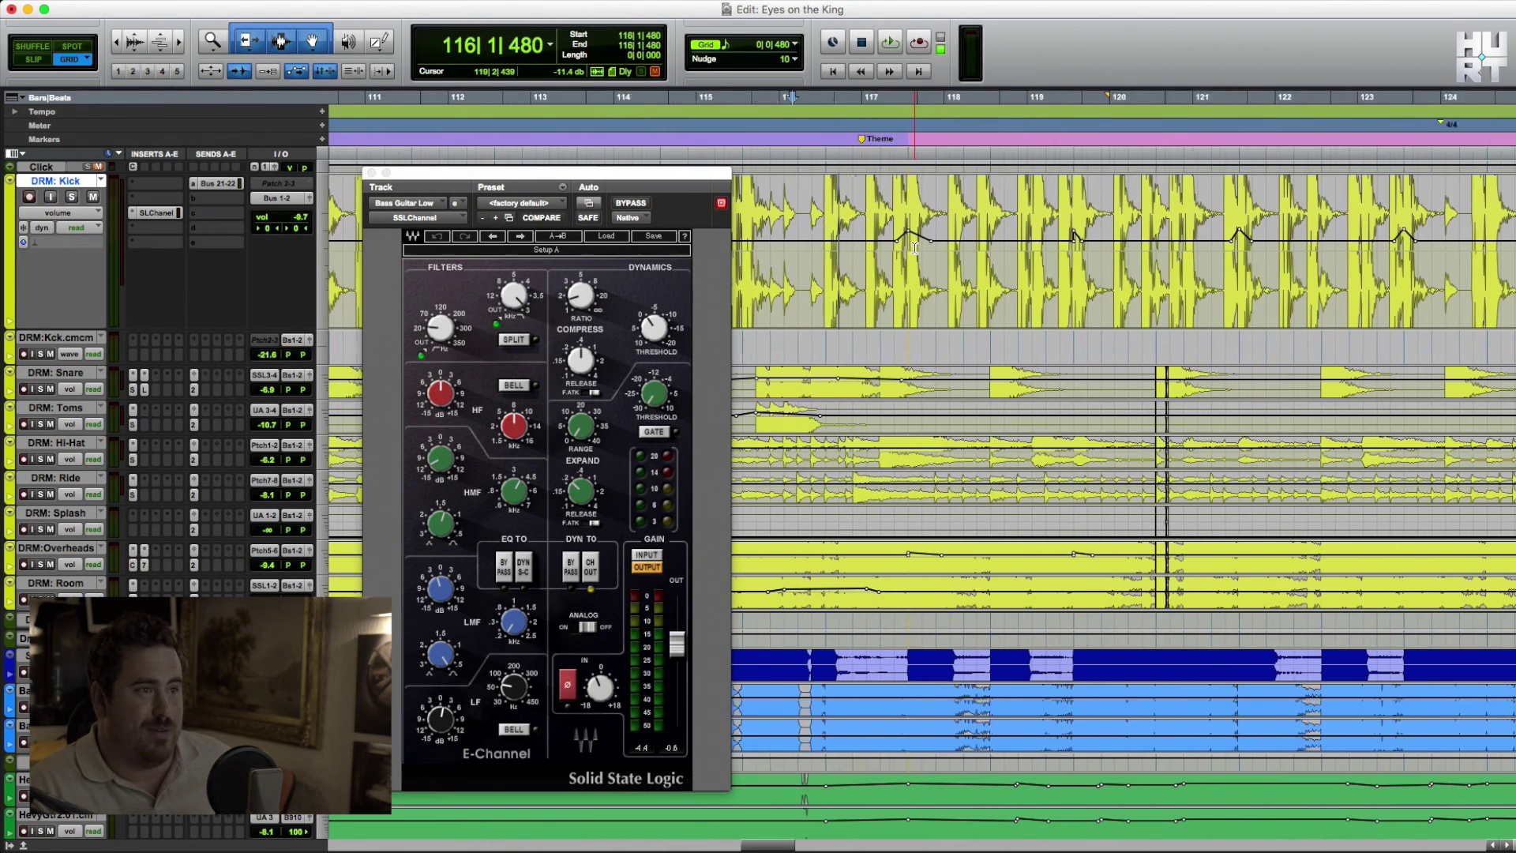
left_click(72, 198)
key("space")
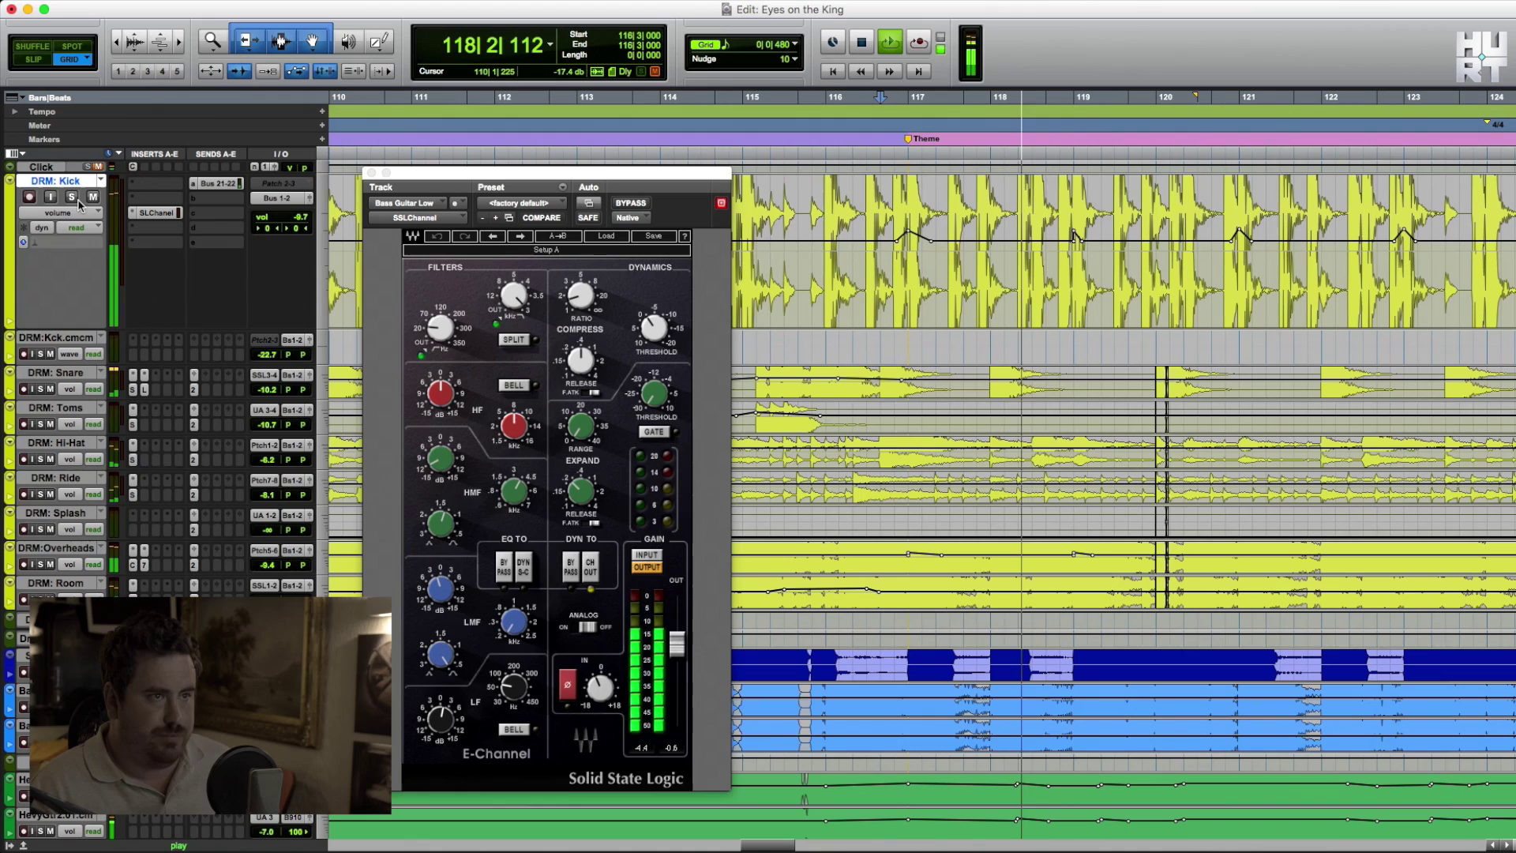
left_click(72, 198)
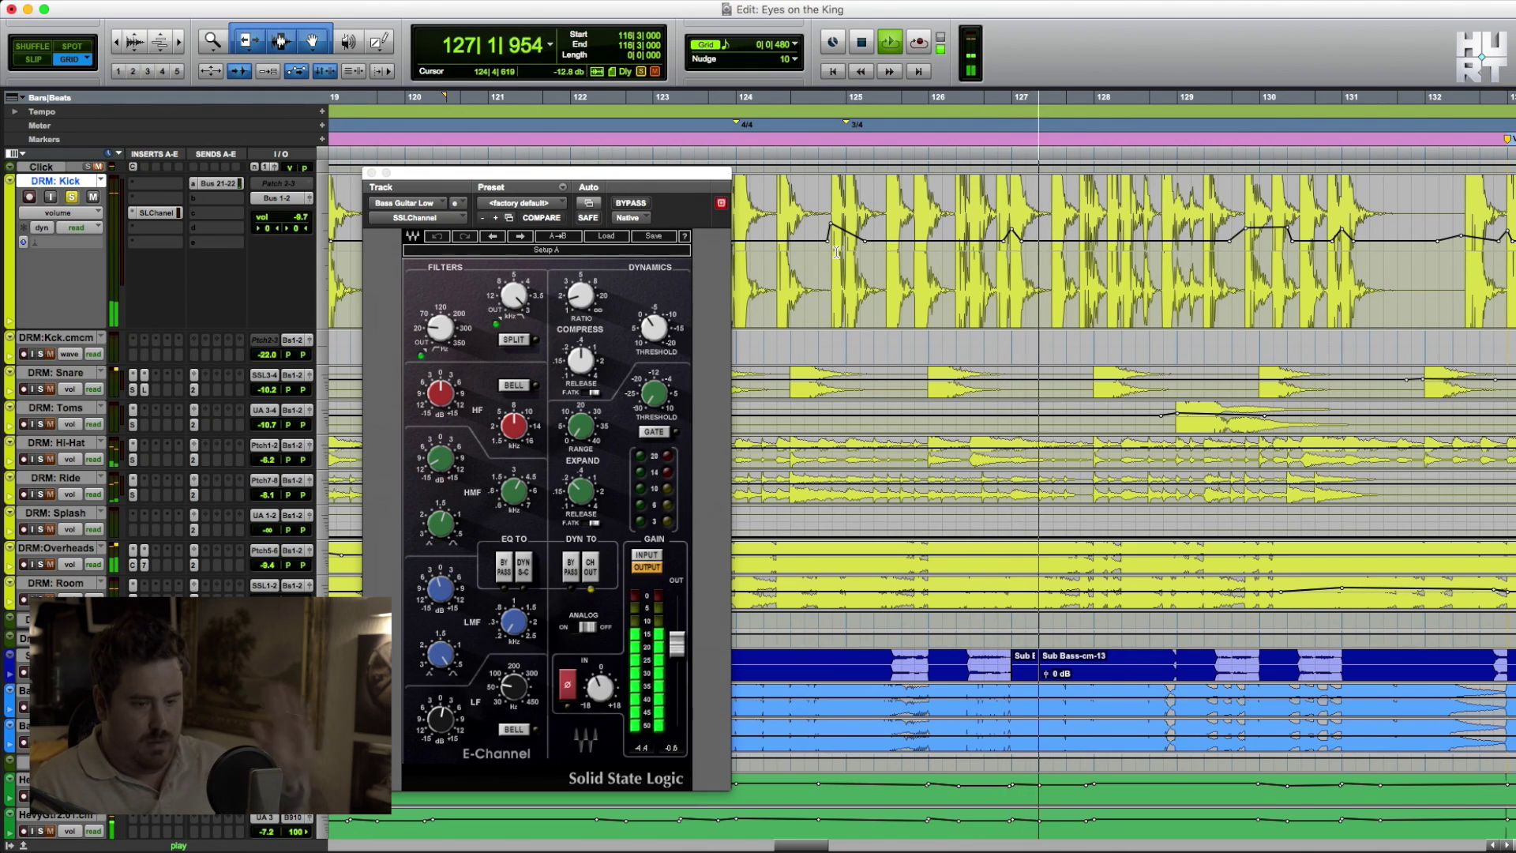
key("space")
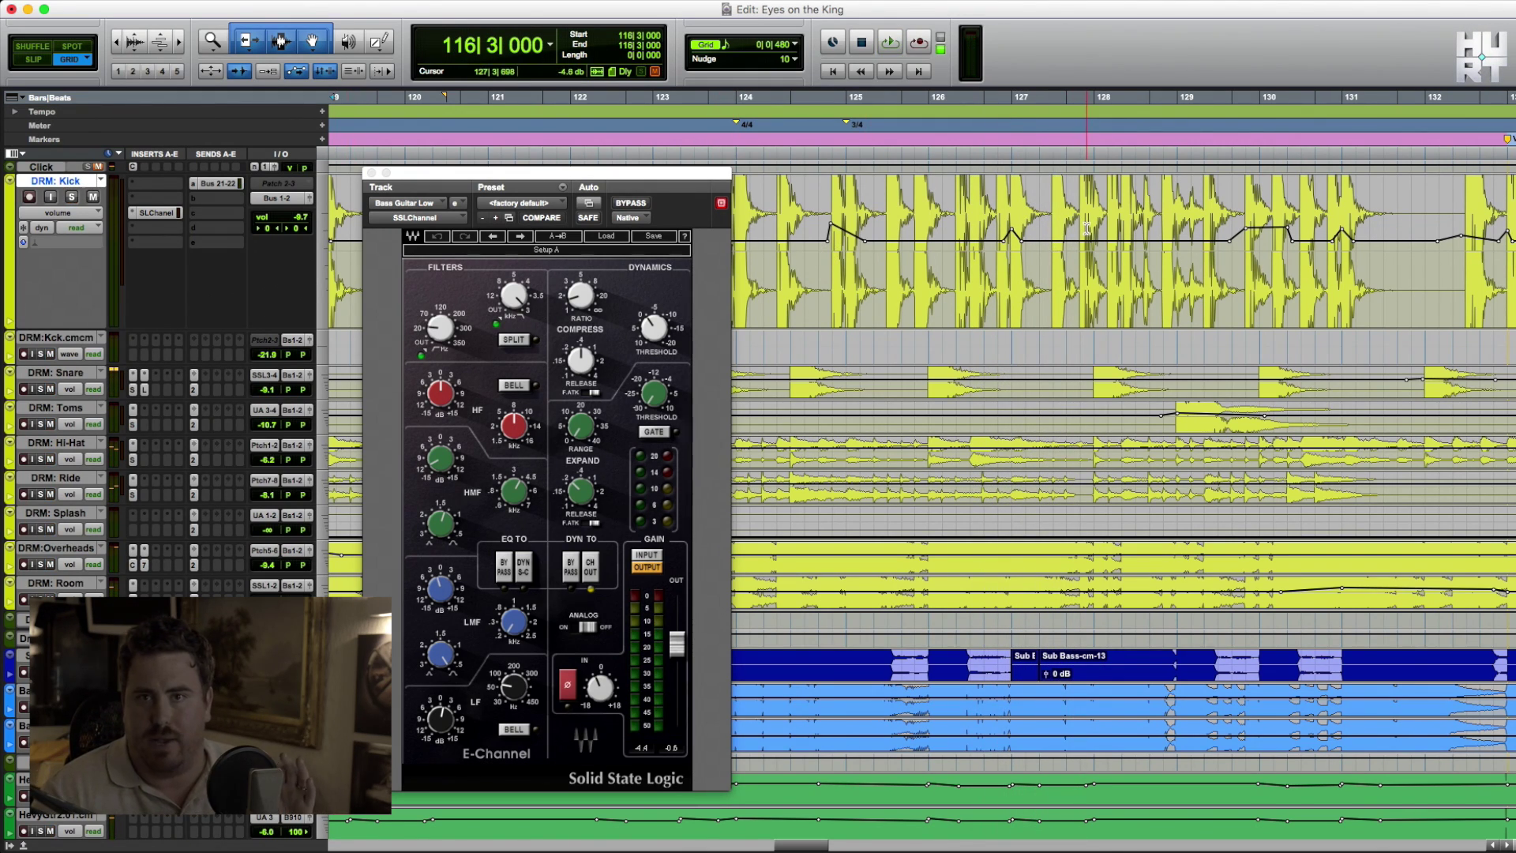
Close the Bass Guitar Low SSLChannel window and look over the guitar and vocal tracks across the song
scroll(1086, 227, "down", 10)
scroll(1026, 276, "left", 2)
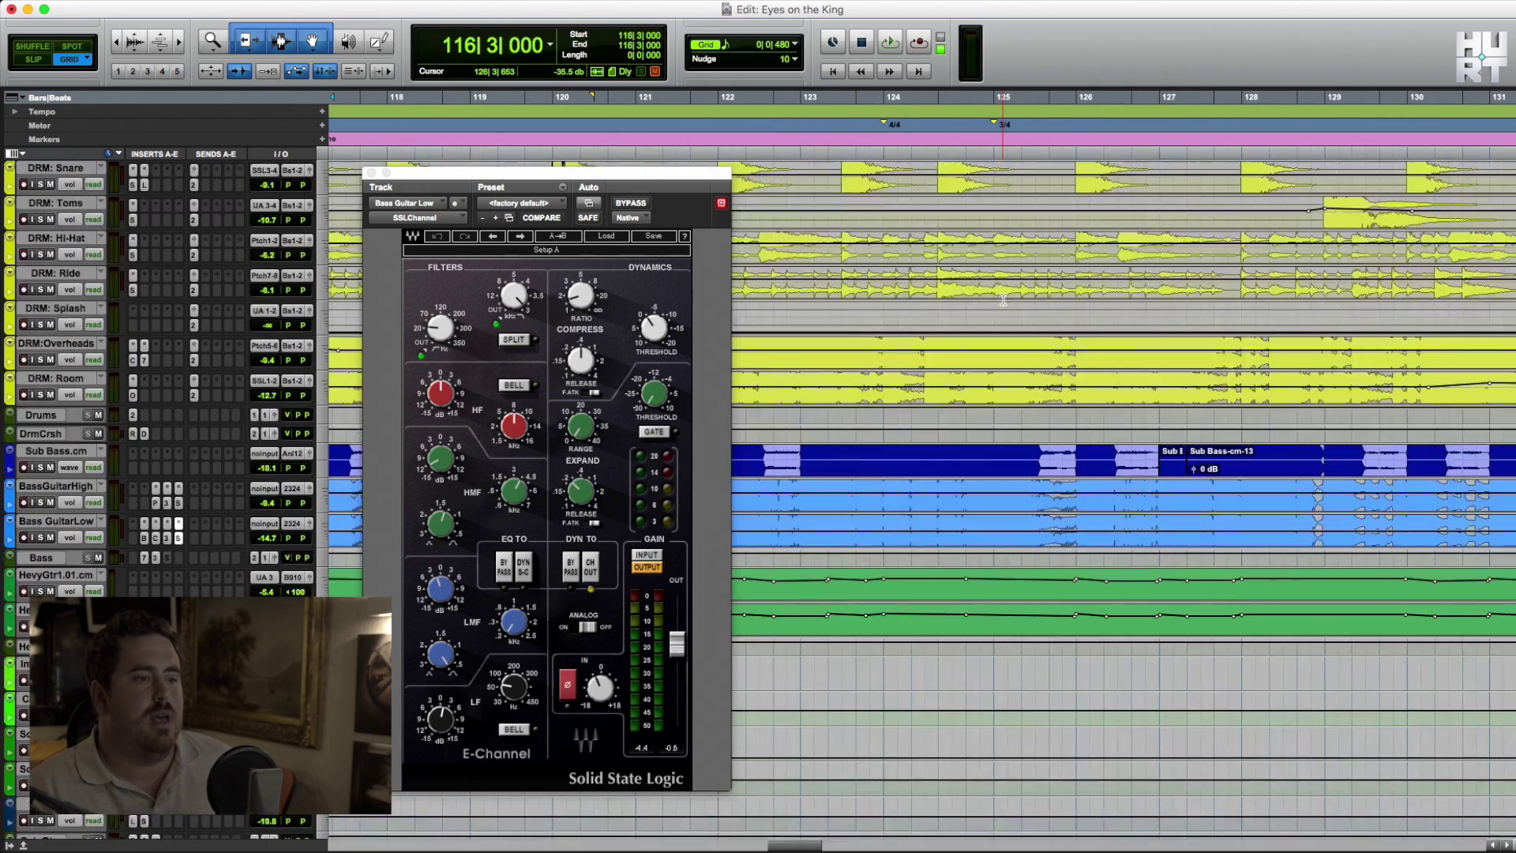
scroll(1005, 304, "down", 10)
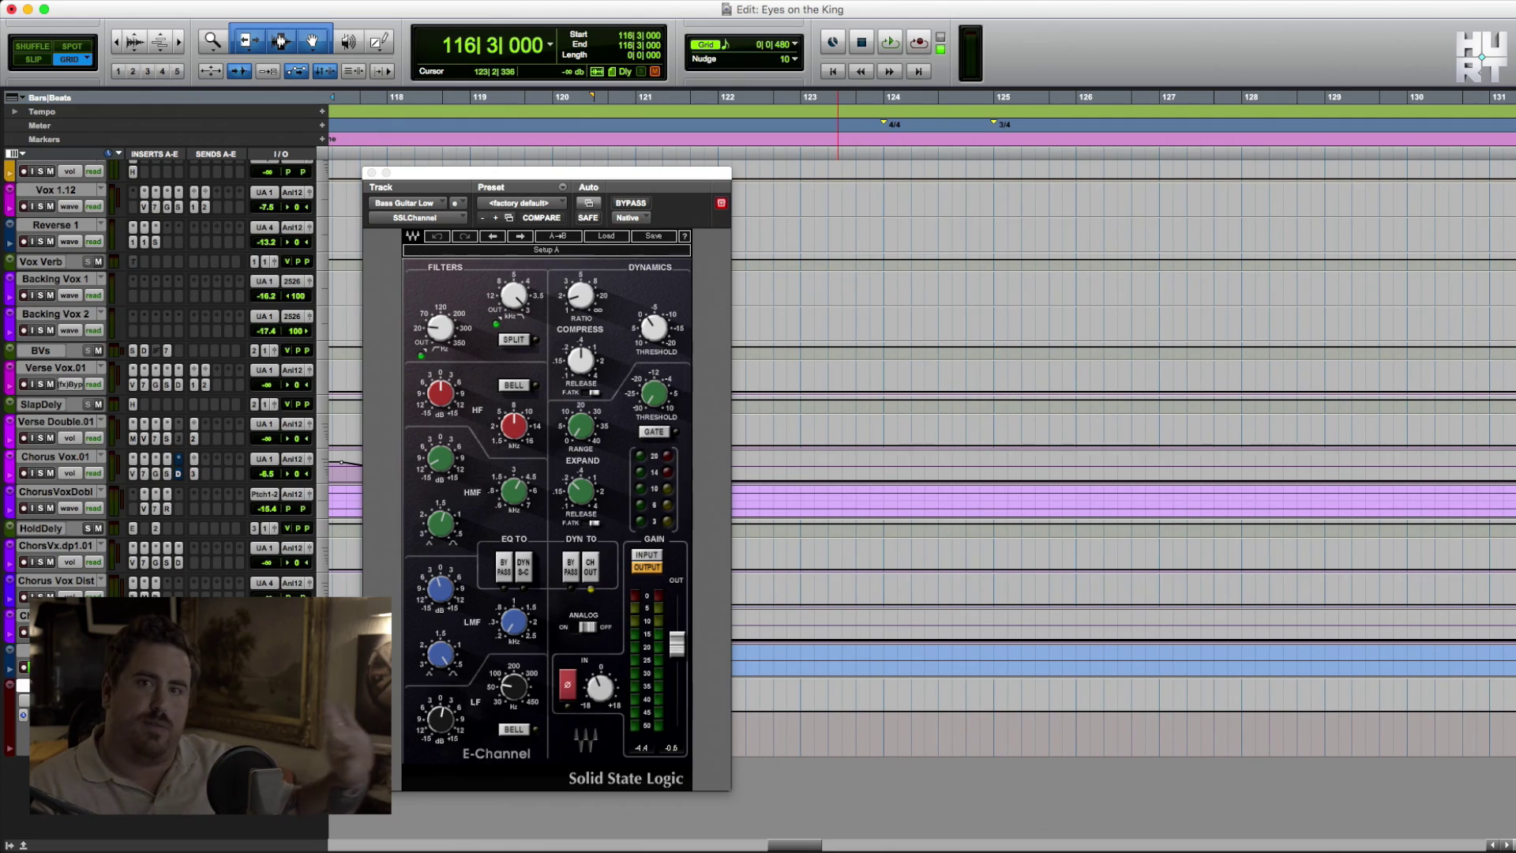
left_click(369, 172)
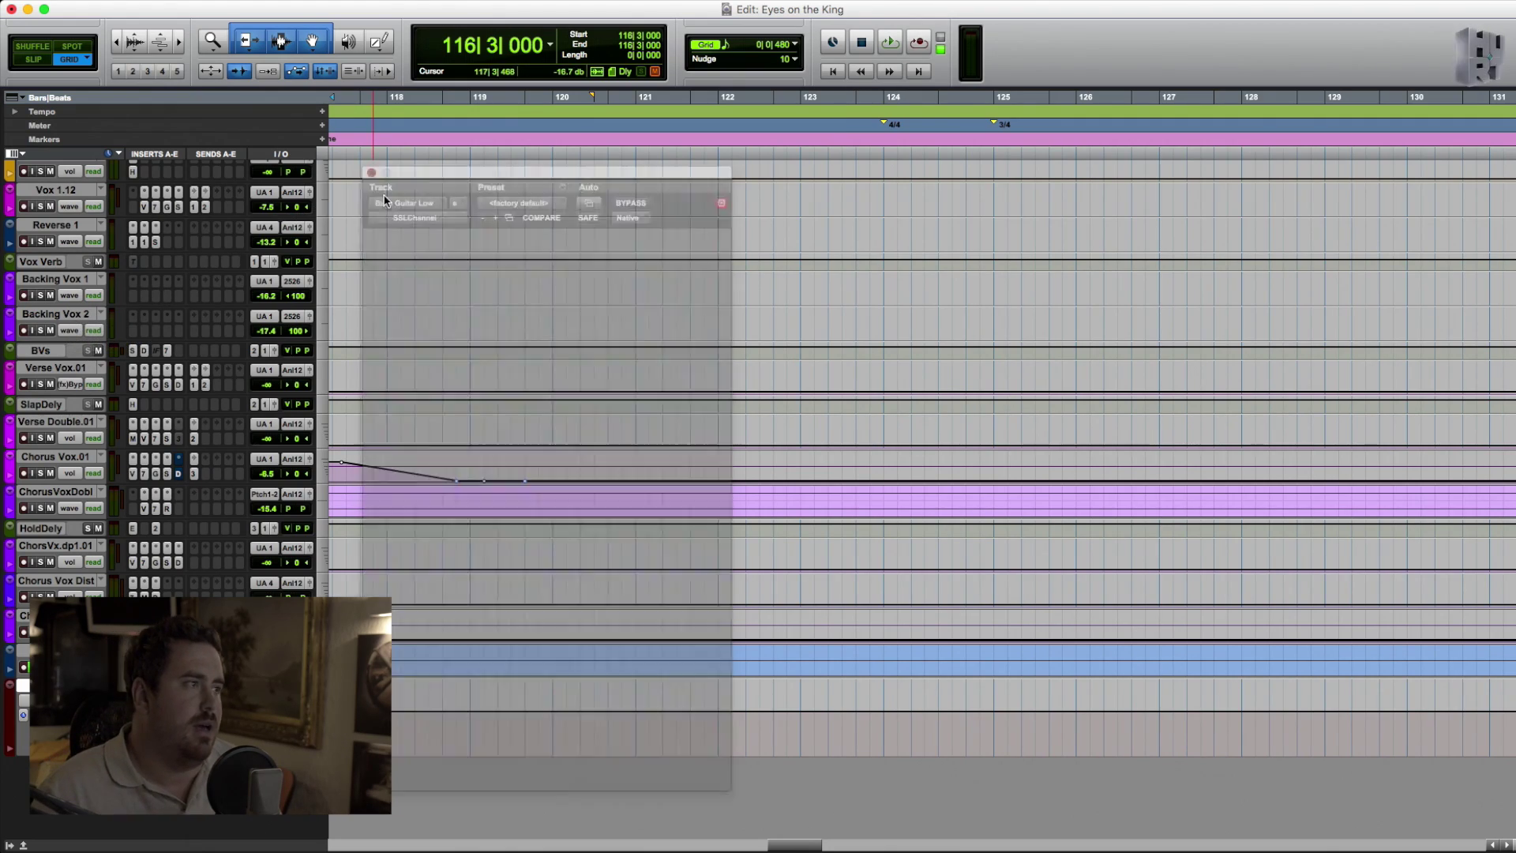
scroll(395, 281, "up", 15)
scroll(395, 281, "up", 5)
scroll(396, 281, "left", 10)
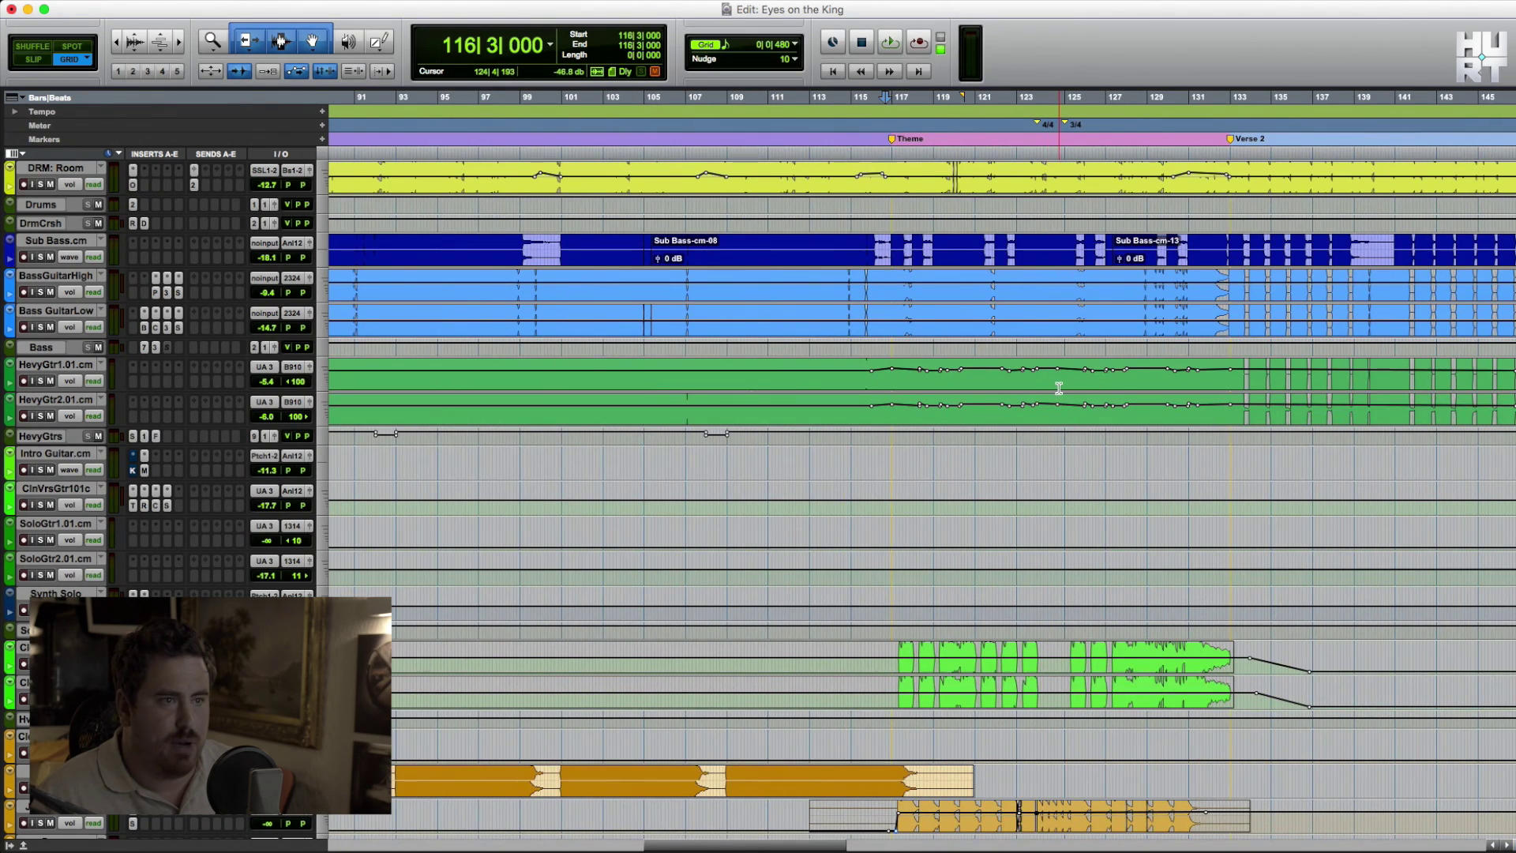
scroll(1059, 388, "right", 10)
scroll(613, 387, "down", 5)
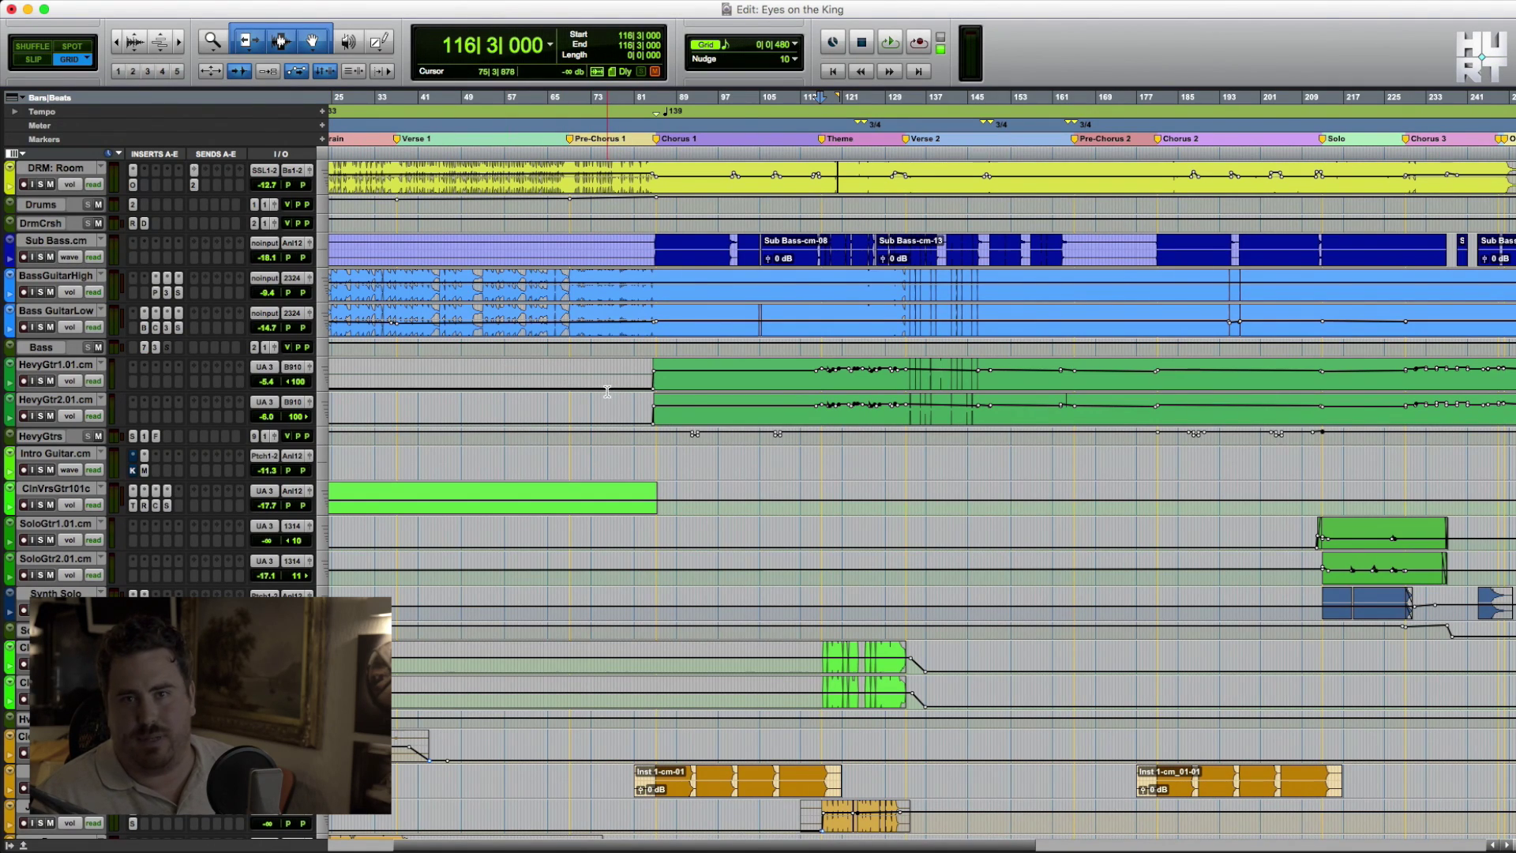
Solo Intro Guitar.cm, audition it from 4|3|000, and view its JOEMEEK Meequalizer settings
scroll(545, 463, "left", 3)
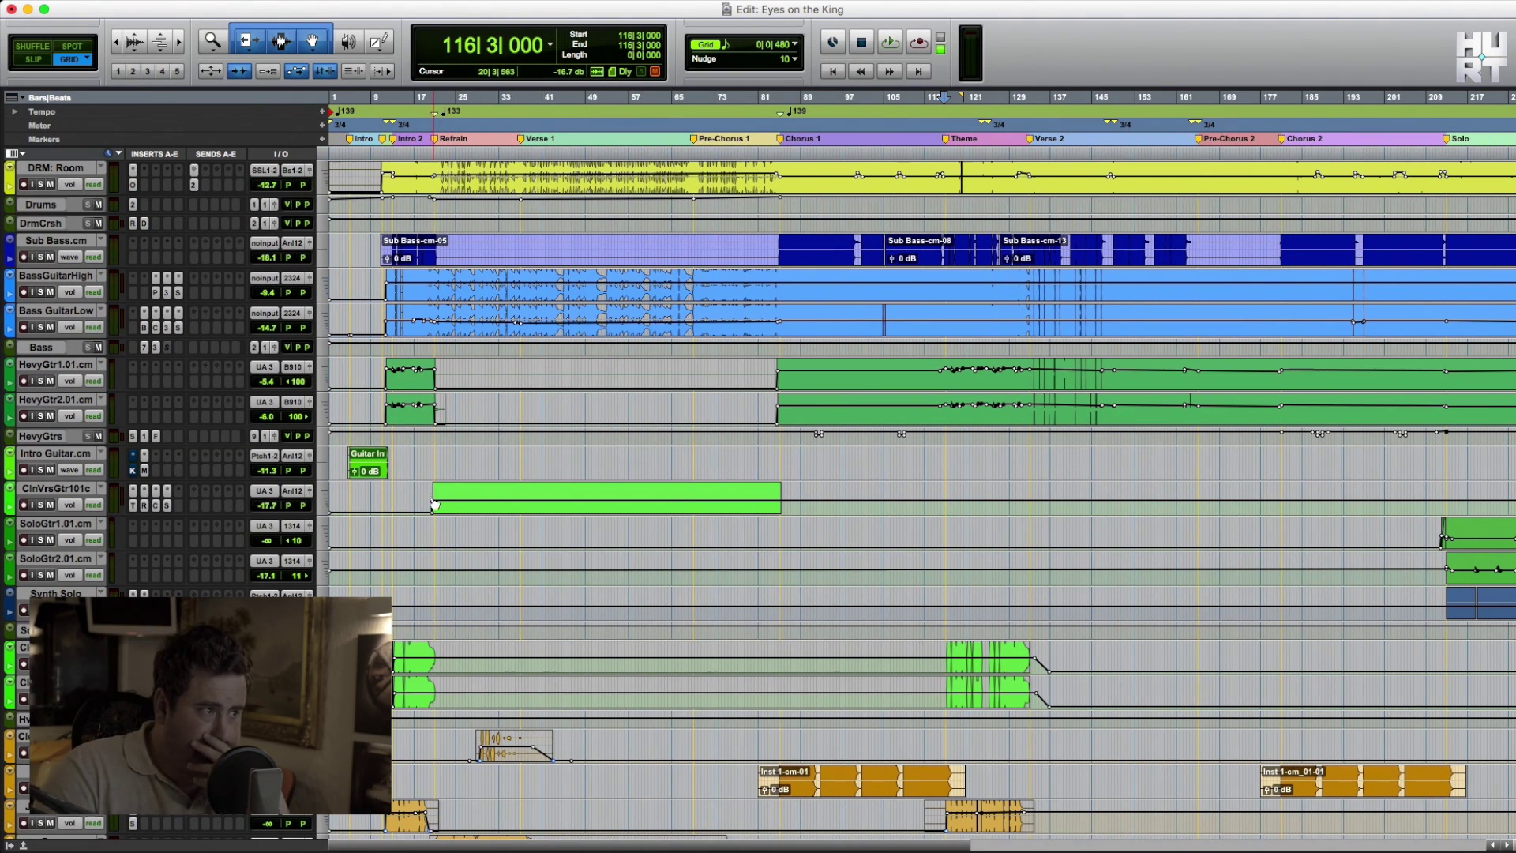
left_click(40, 470)
key("space")
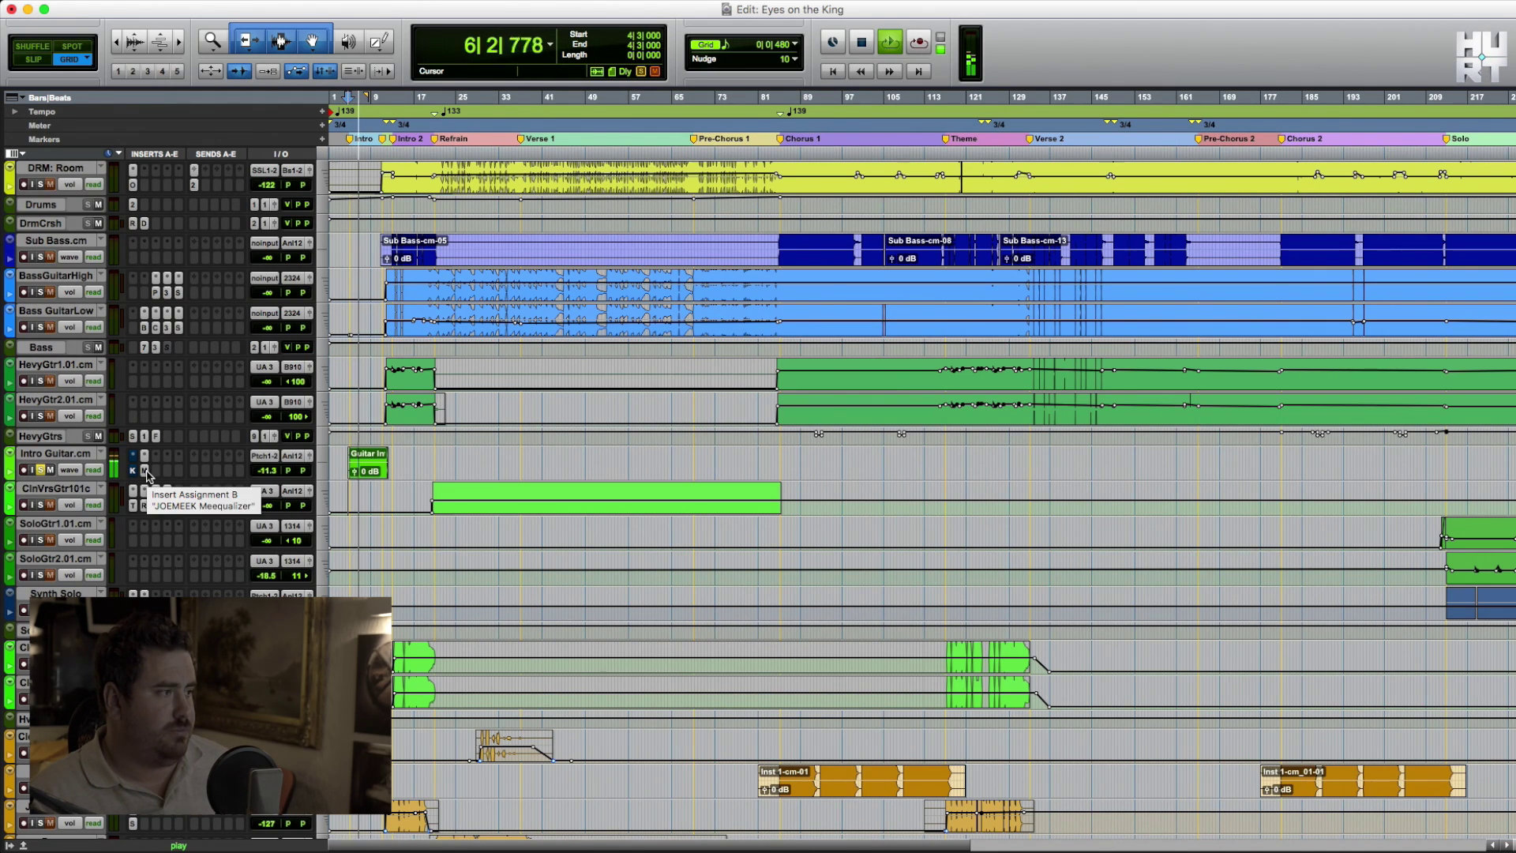
key("space")
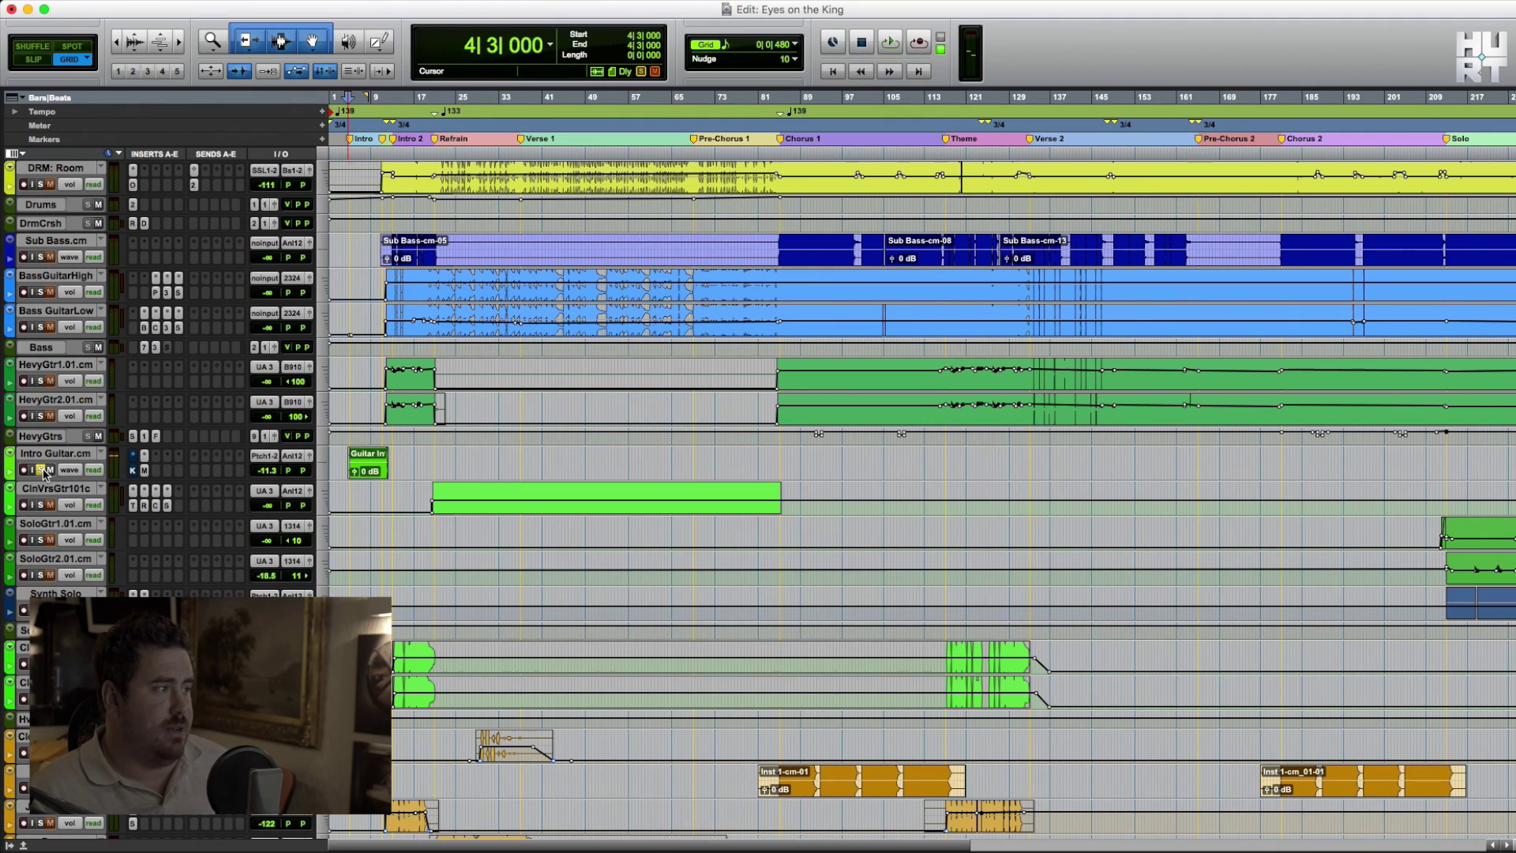
left_click(145, 471)
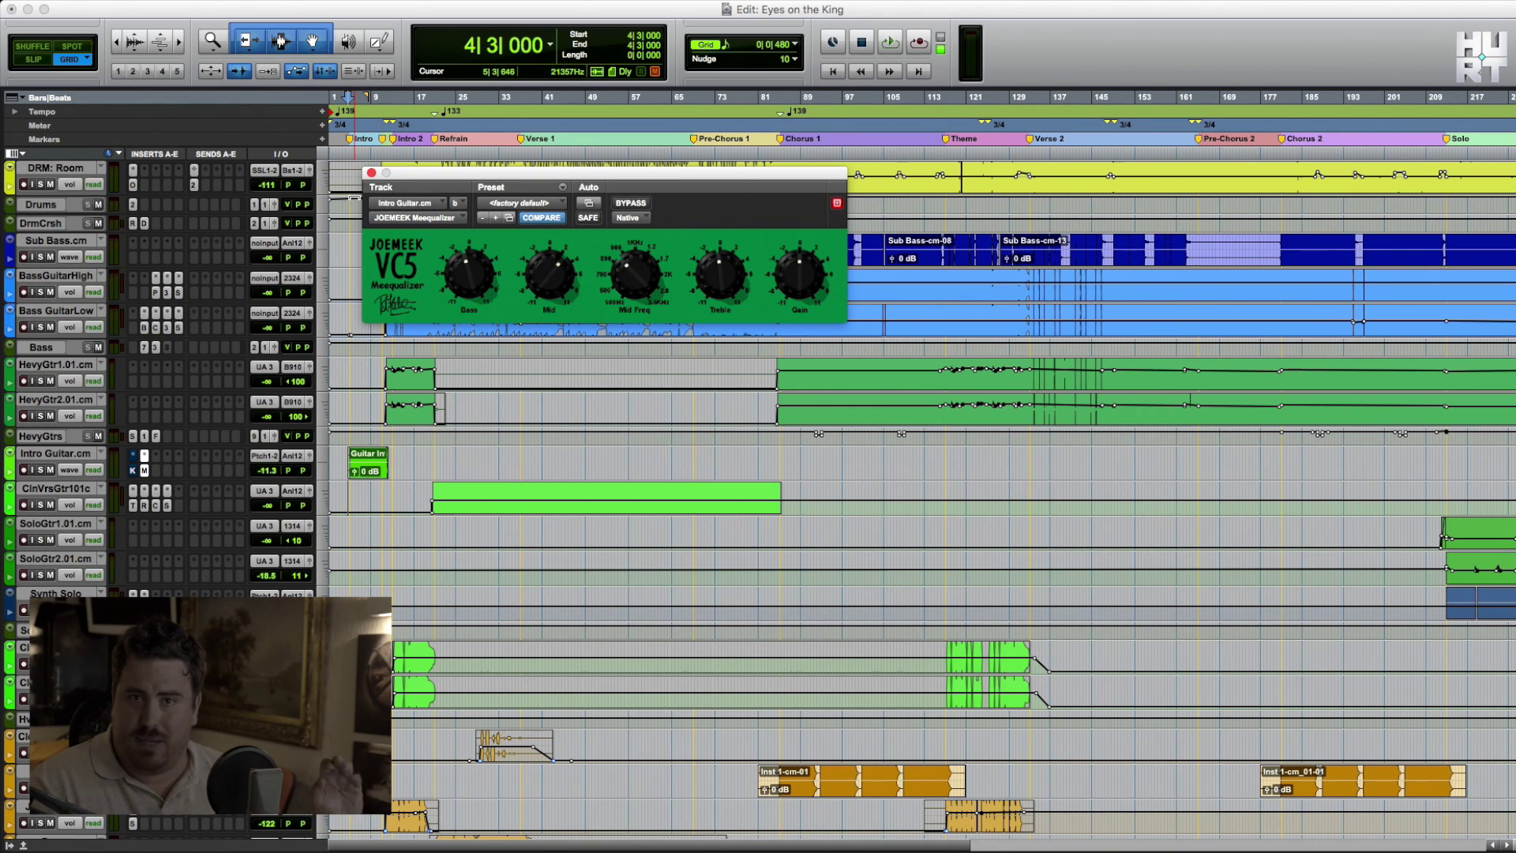
left_click(371, 173)
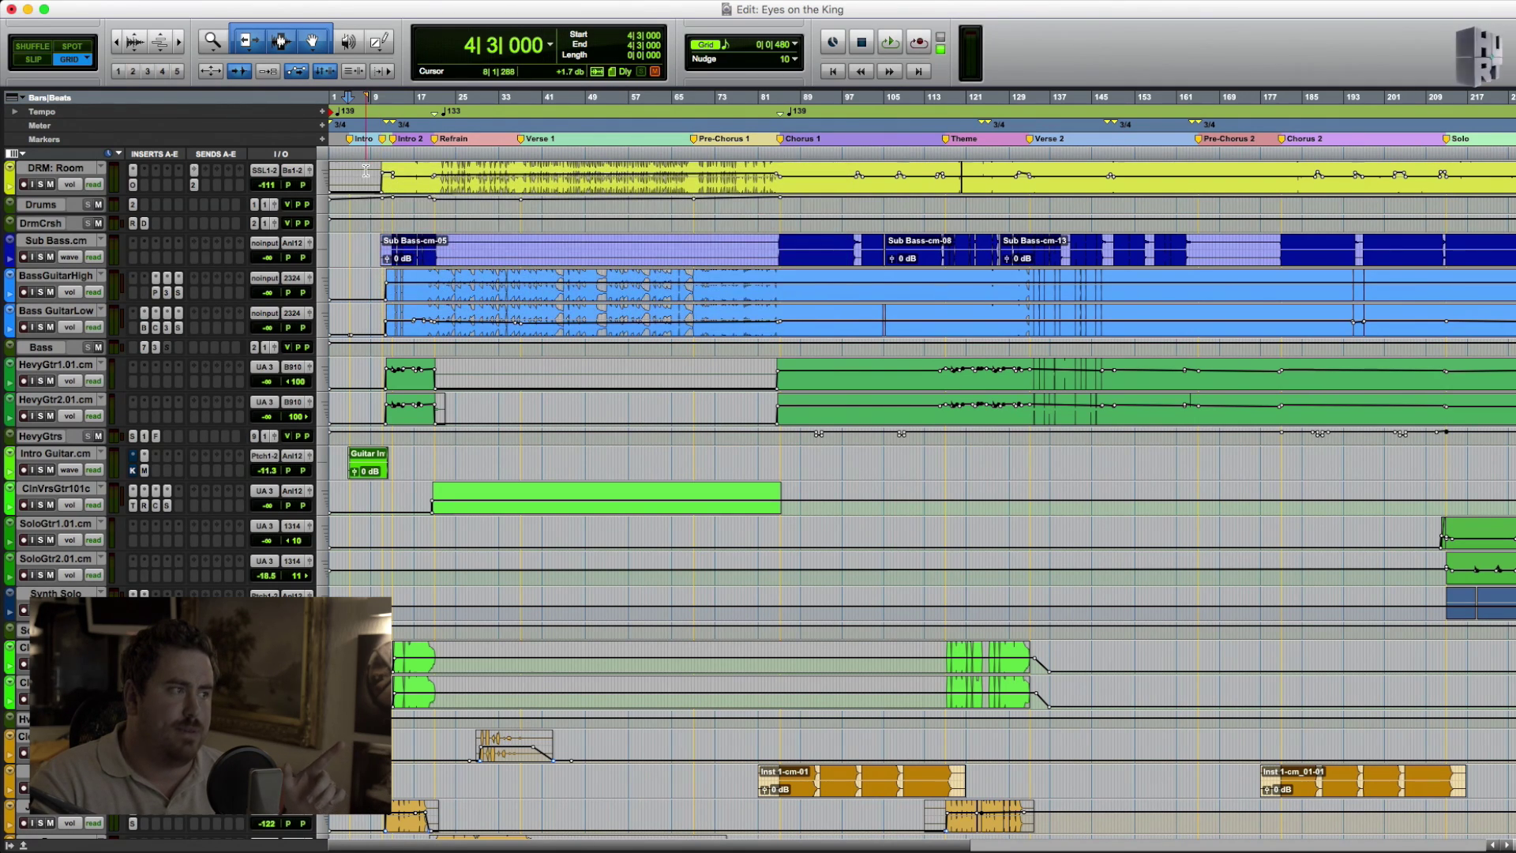
Play the soloed clean verse guitar from 20|1|480 while viewing its Tremolator, Replika and Center inserts
key("Tab")
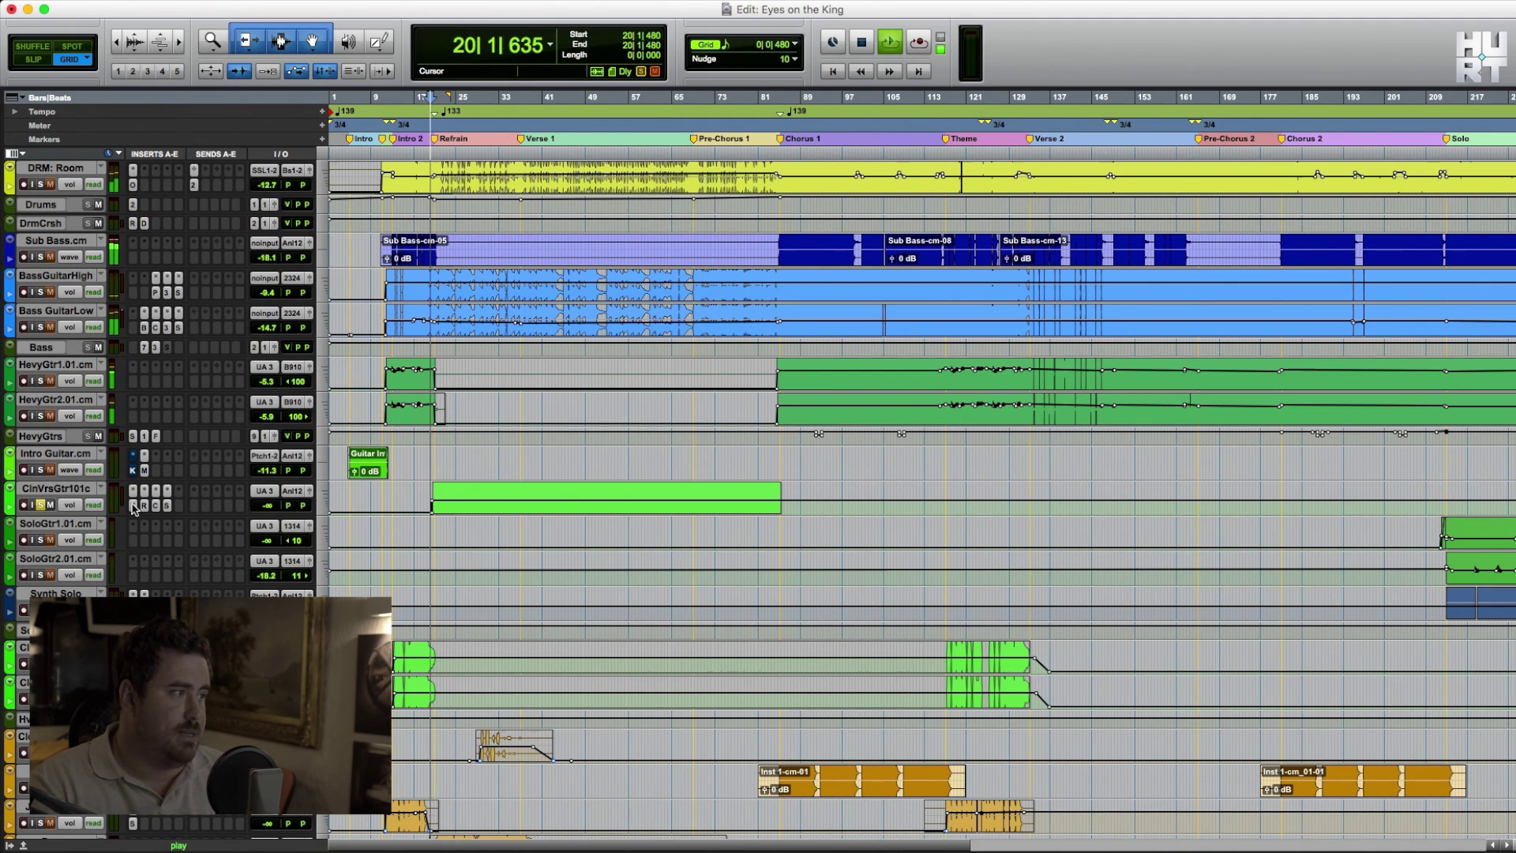
left_click(145, 506)
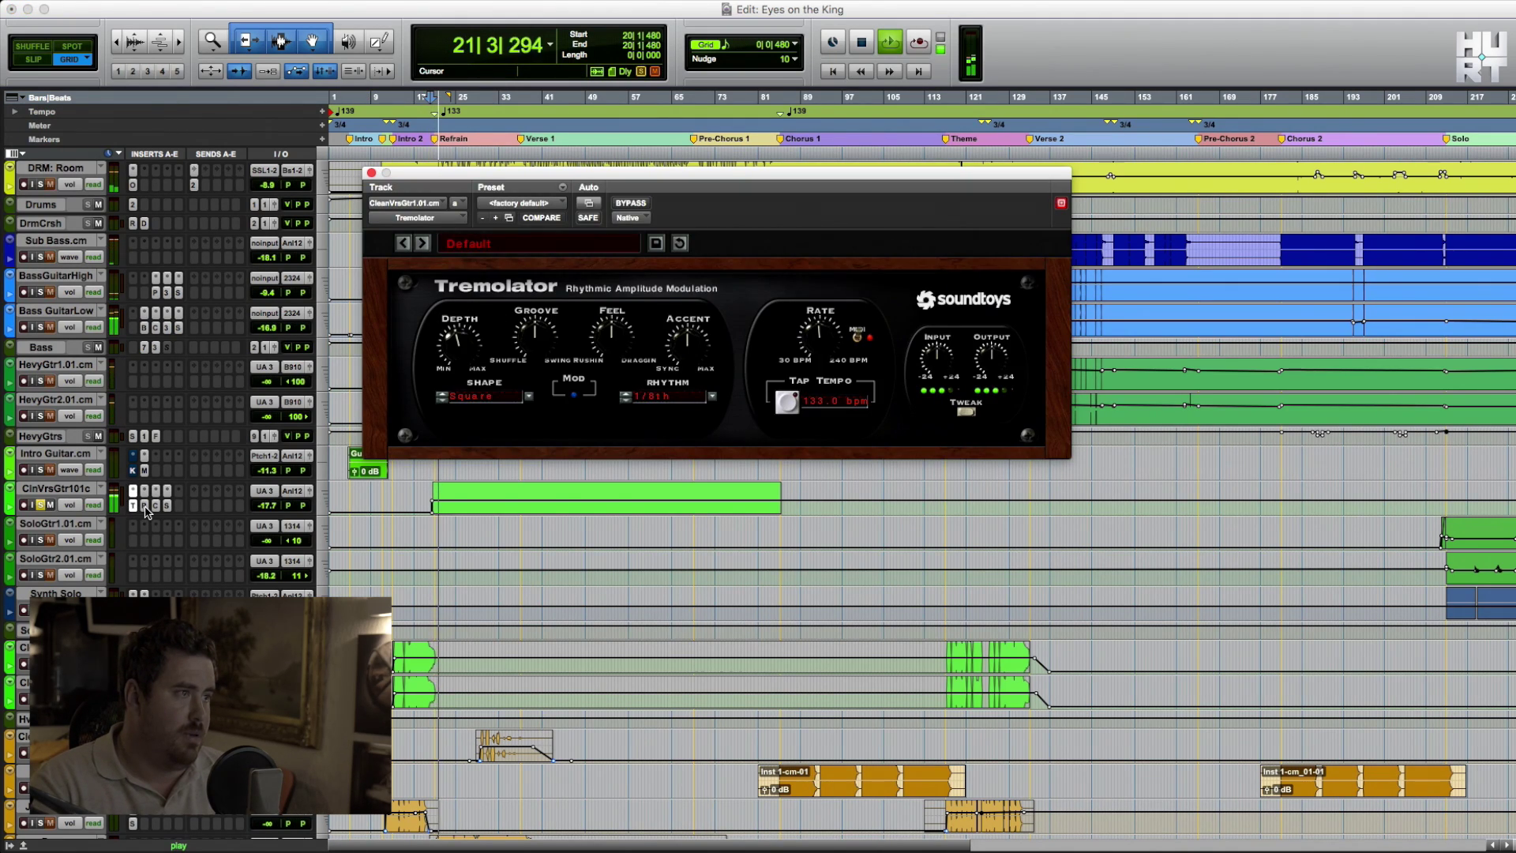
left_click(148, 511)
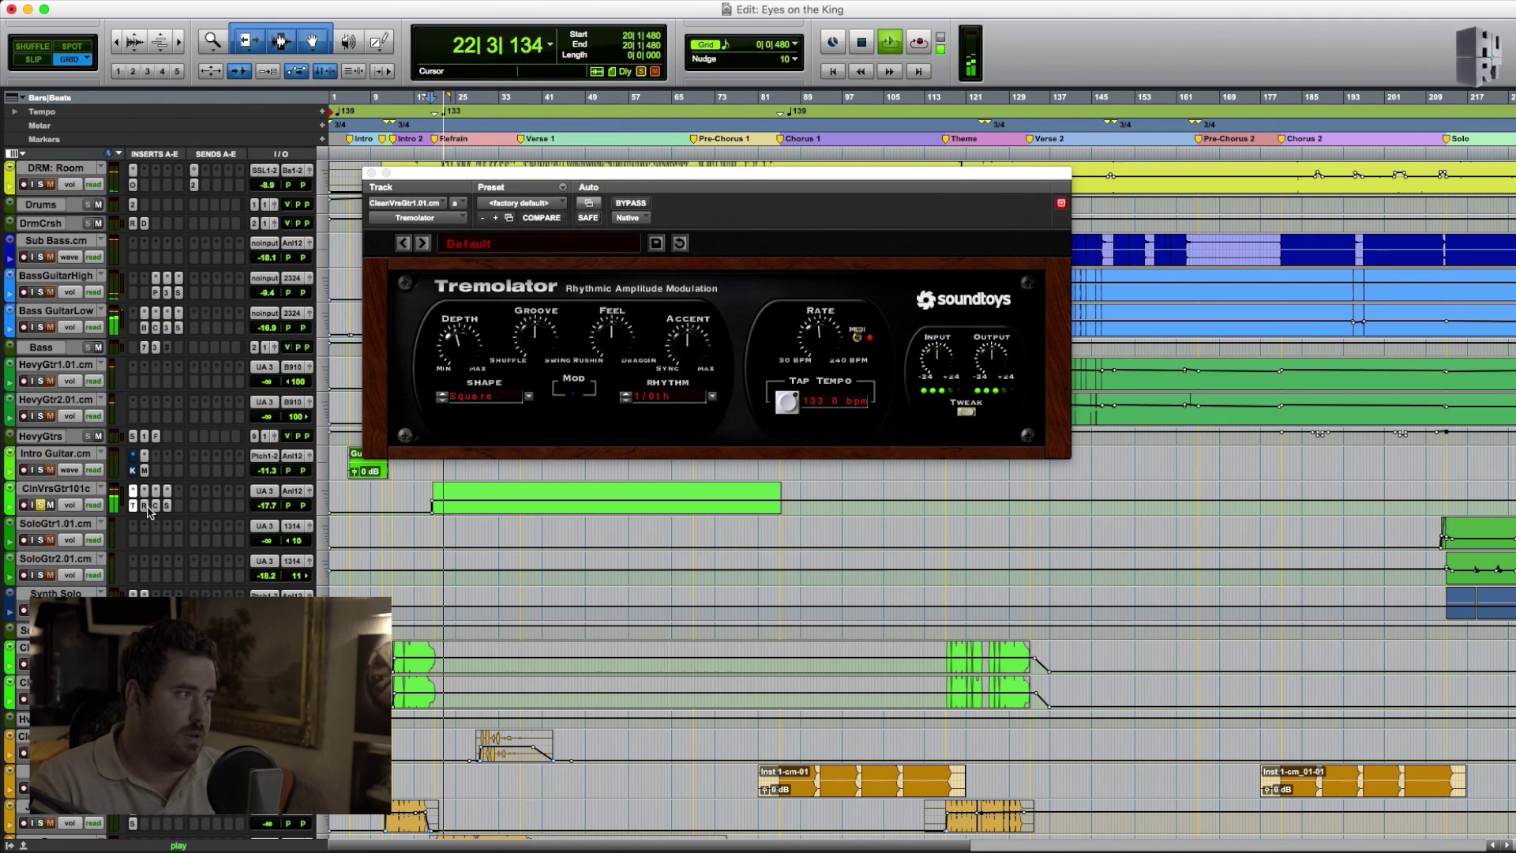
left_click(156, 506)
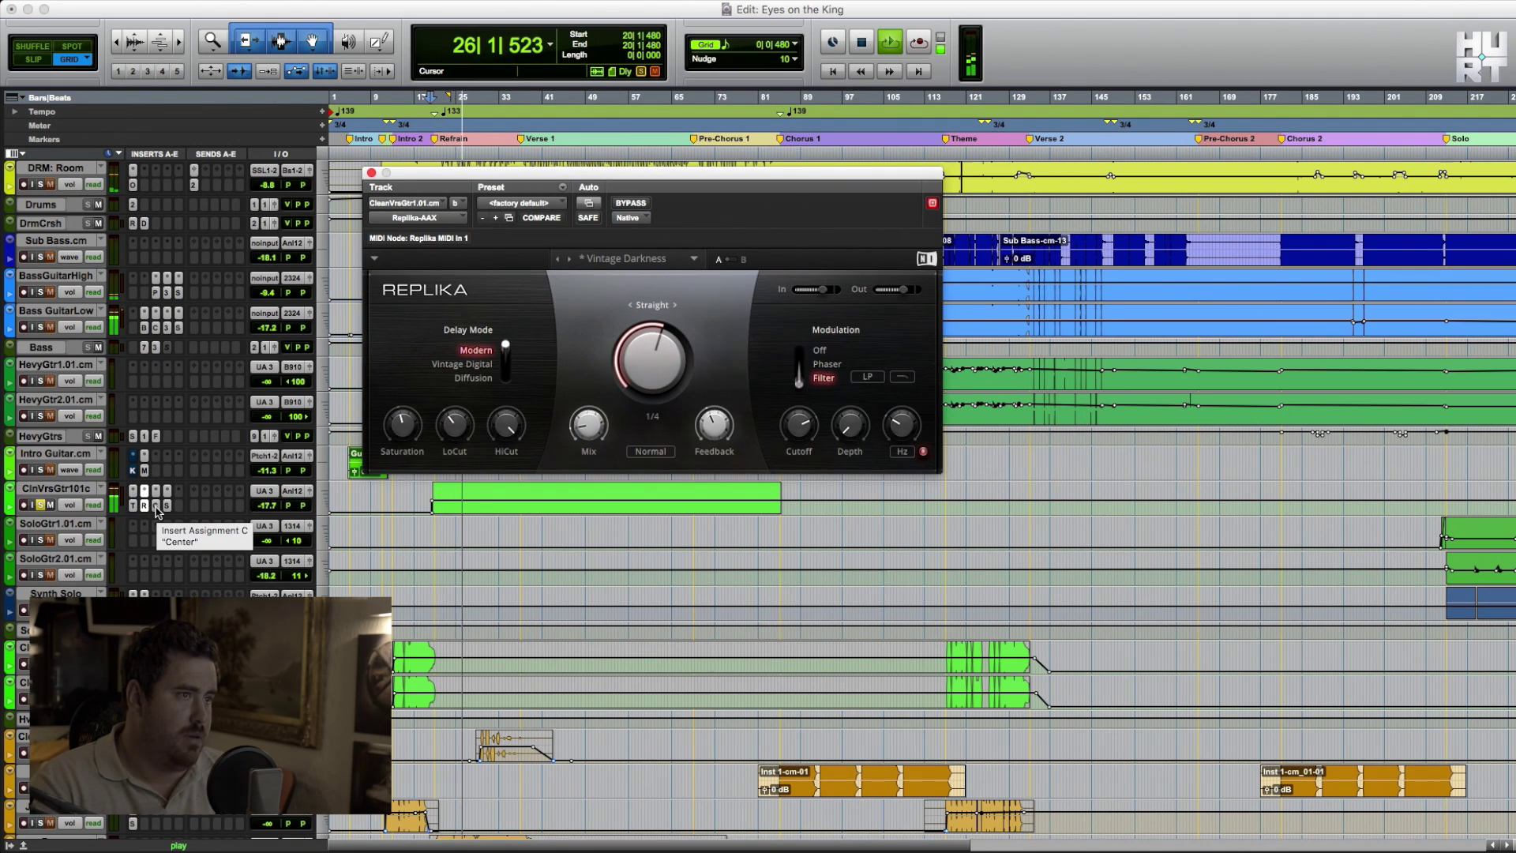
left_click(163, 509)
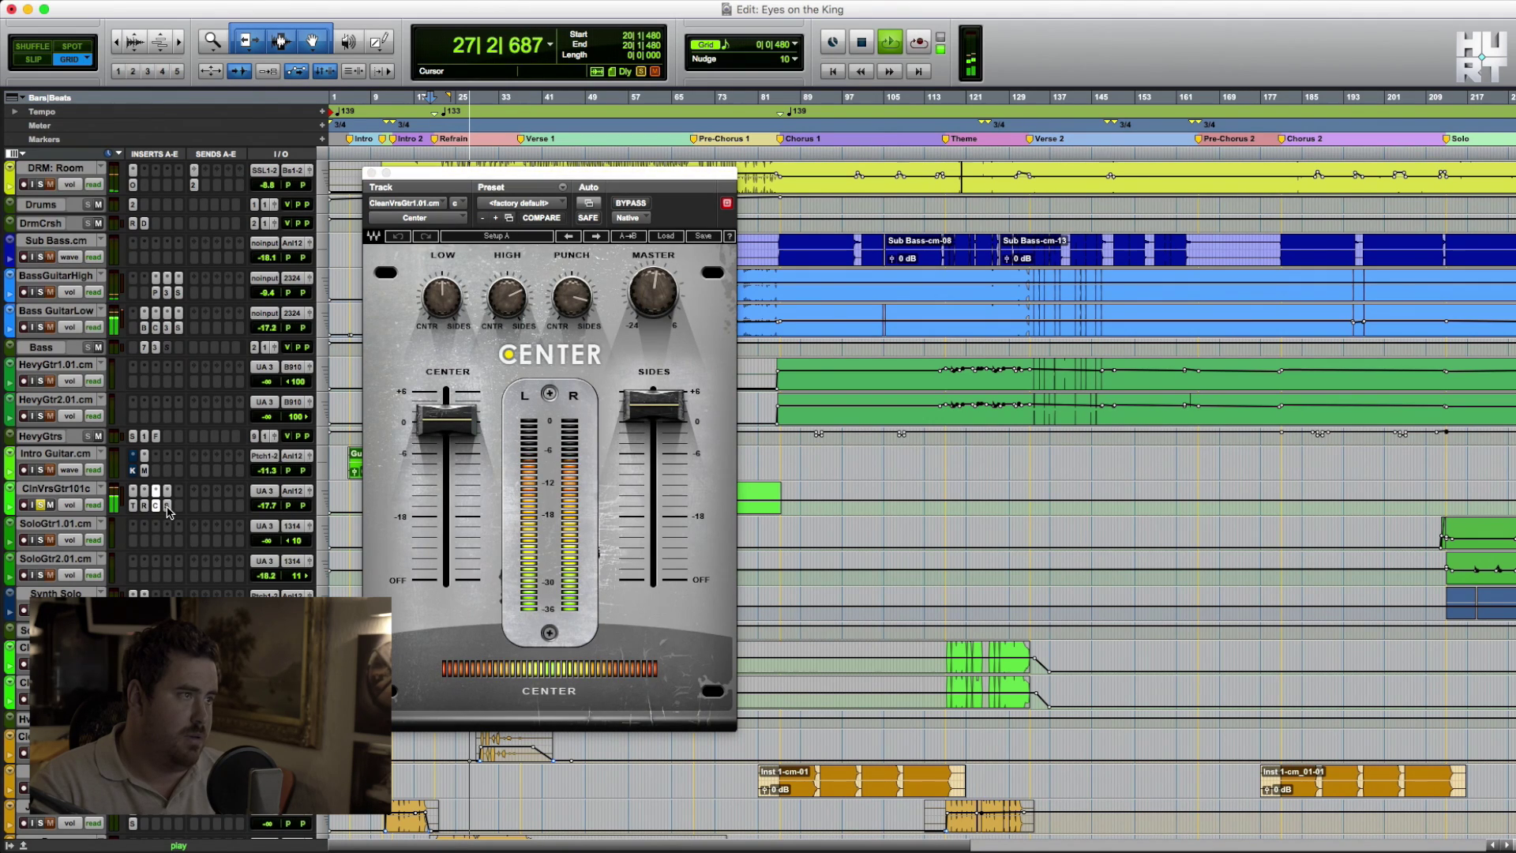
left_click(167, 506)
left_click(157, 506)
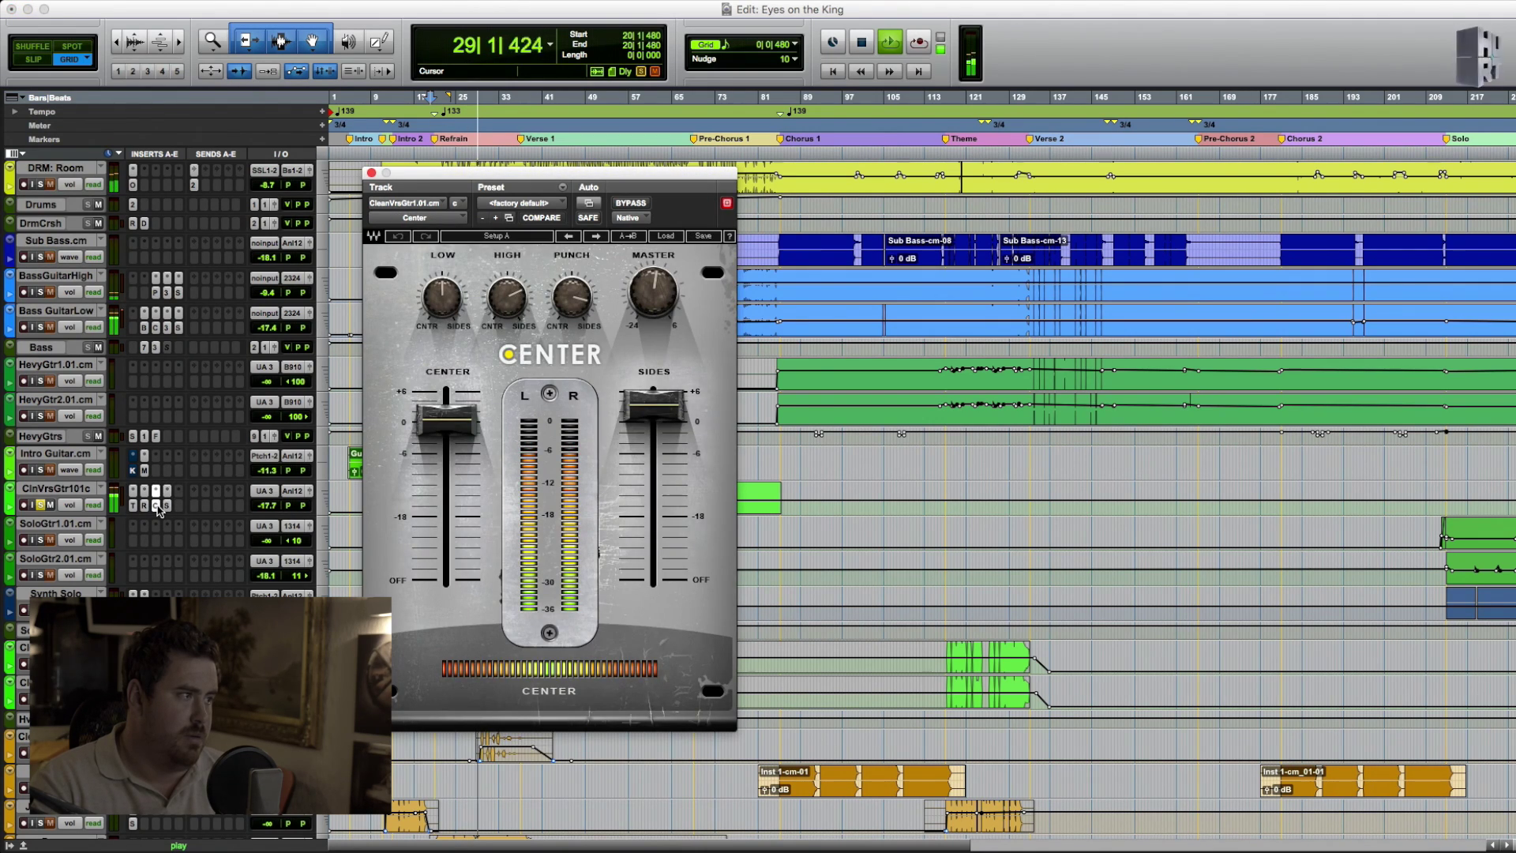
key("space")
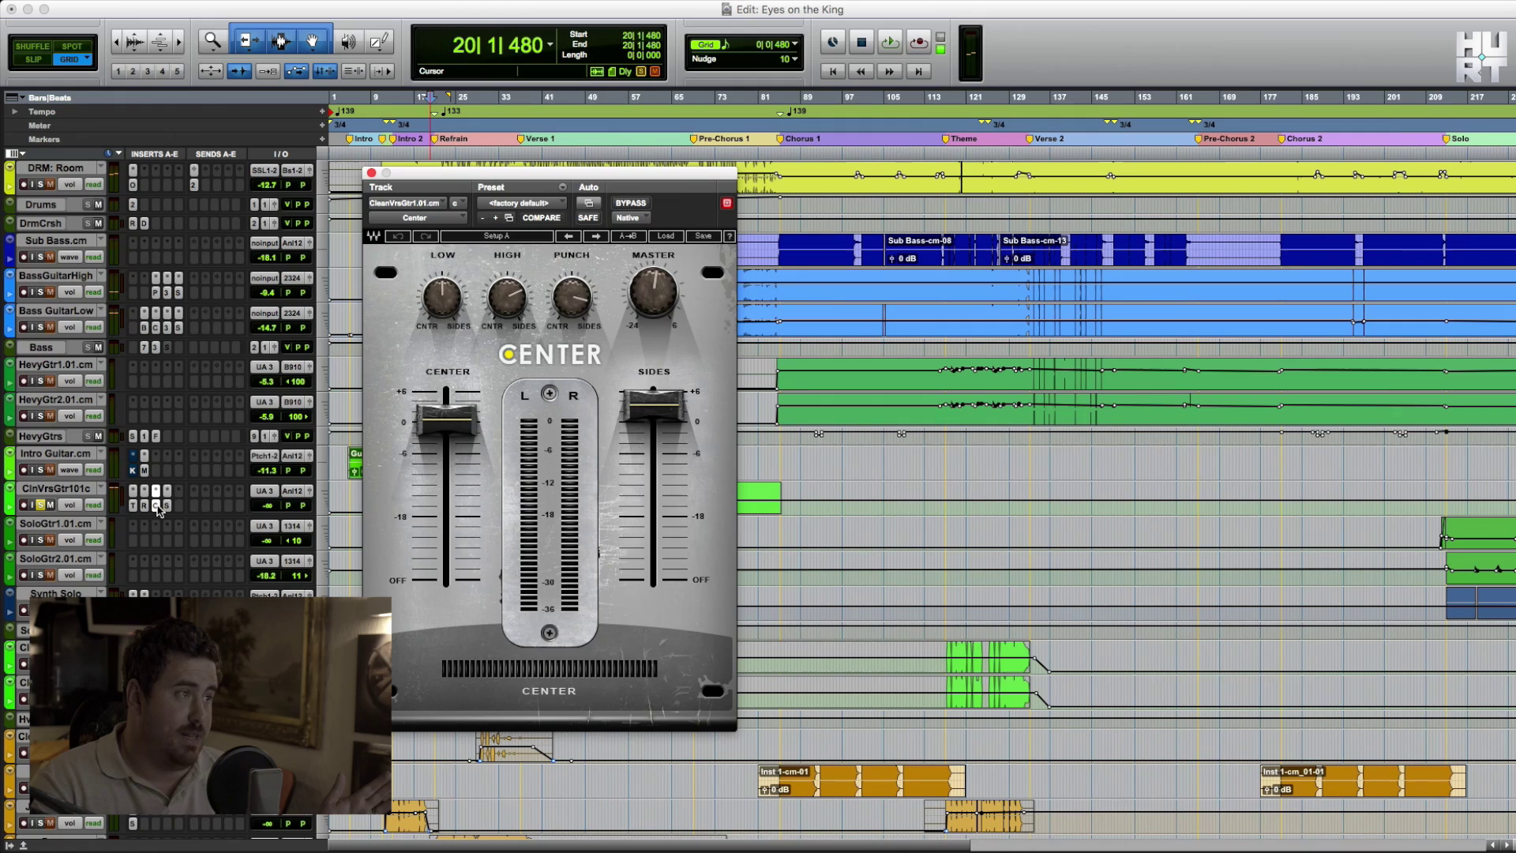
Reopen the Tremolator insert on the clean verse guitar to examine its rhythm and depth settings
left_click(144, 509)
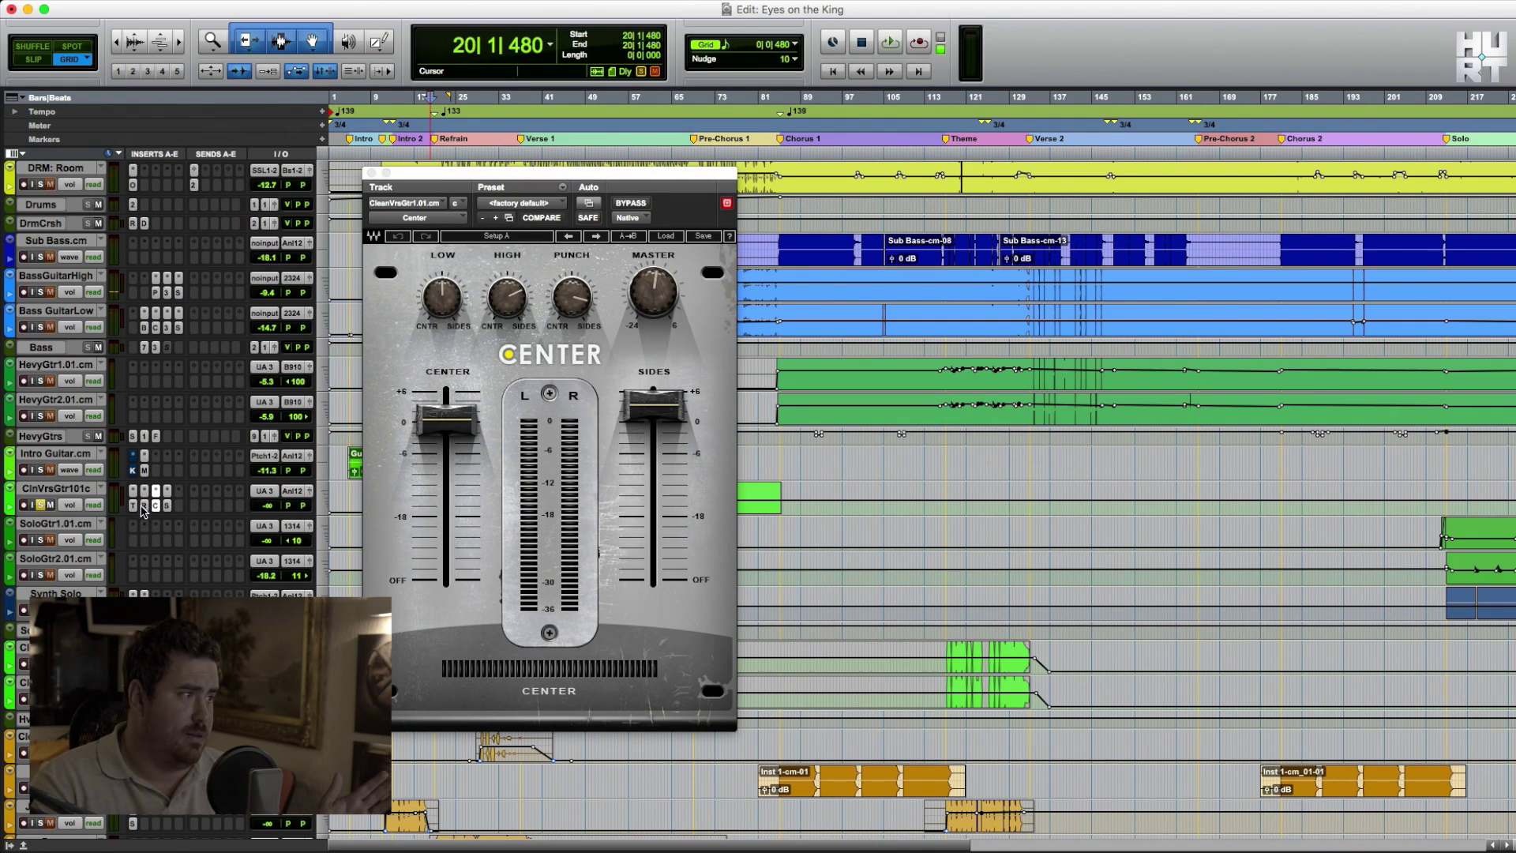
left_click(145, 505)
left_click(132, 506)
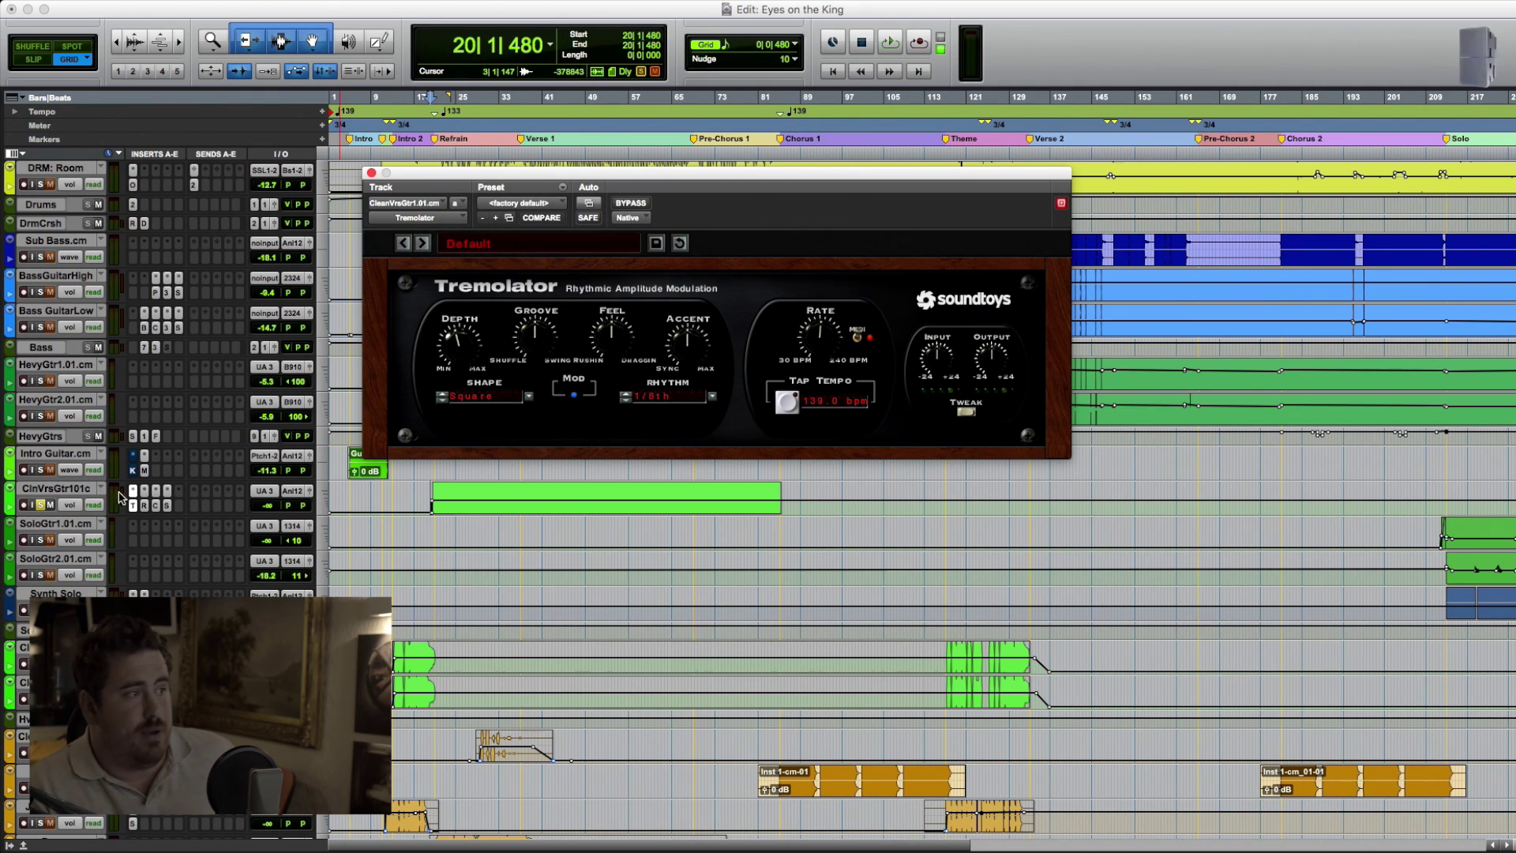
Open Replika on the clean verse guitar and play from 20|1|480 to watch its automated Mix knob
left_click(285, 480)
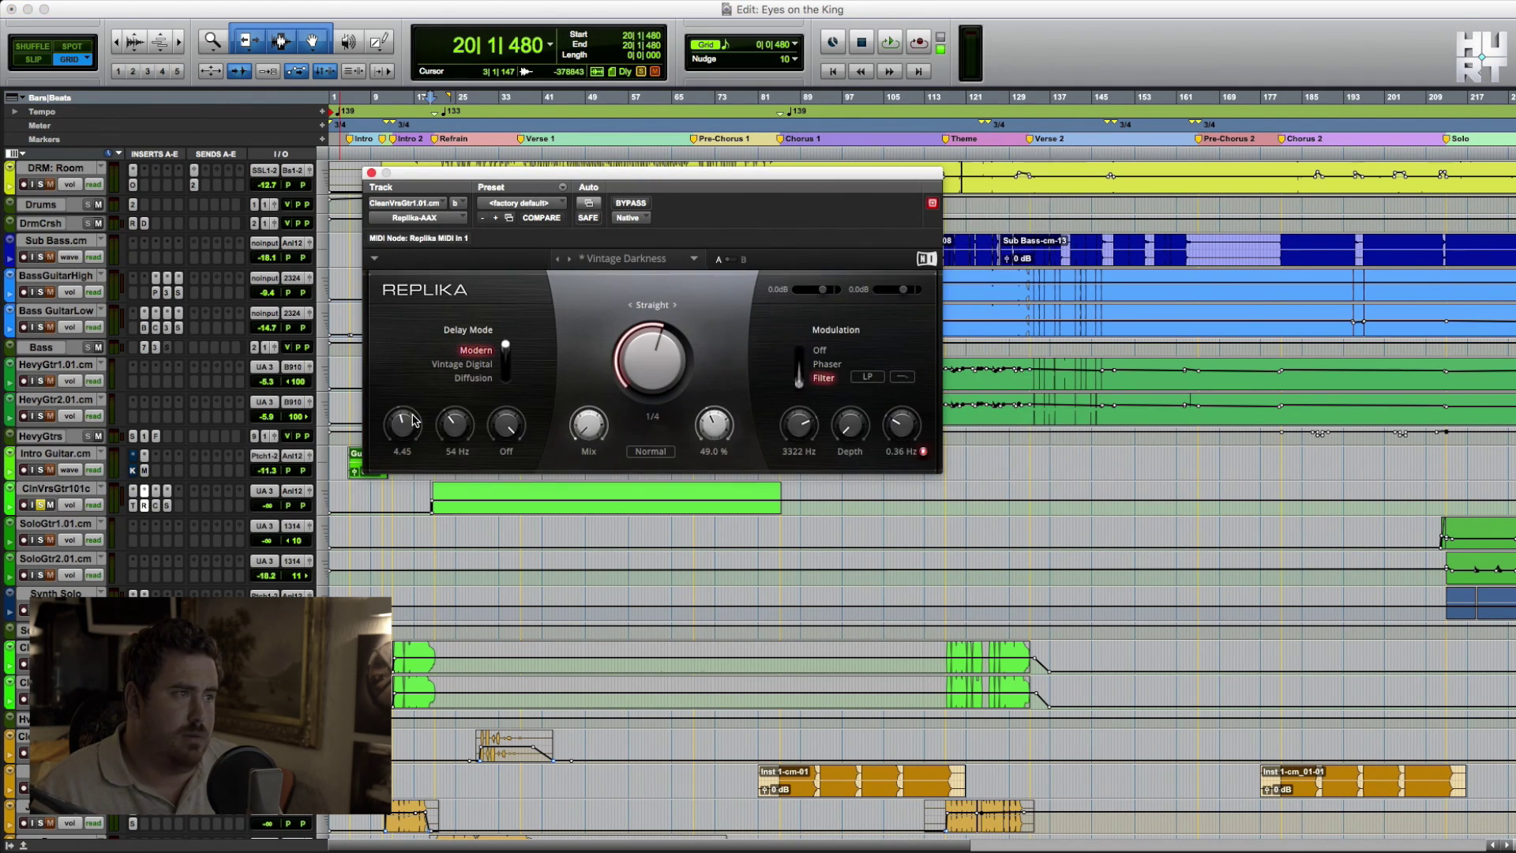
left_click_drag(458, 174, 551, 200)
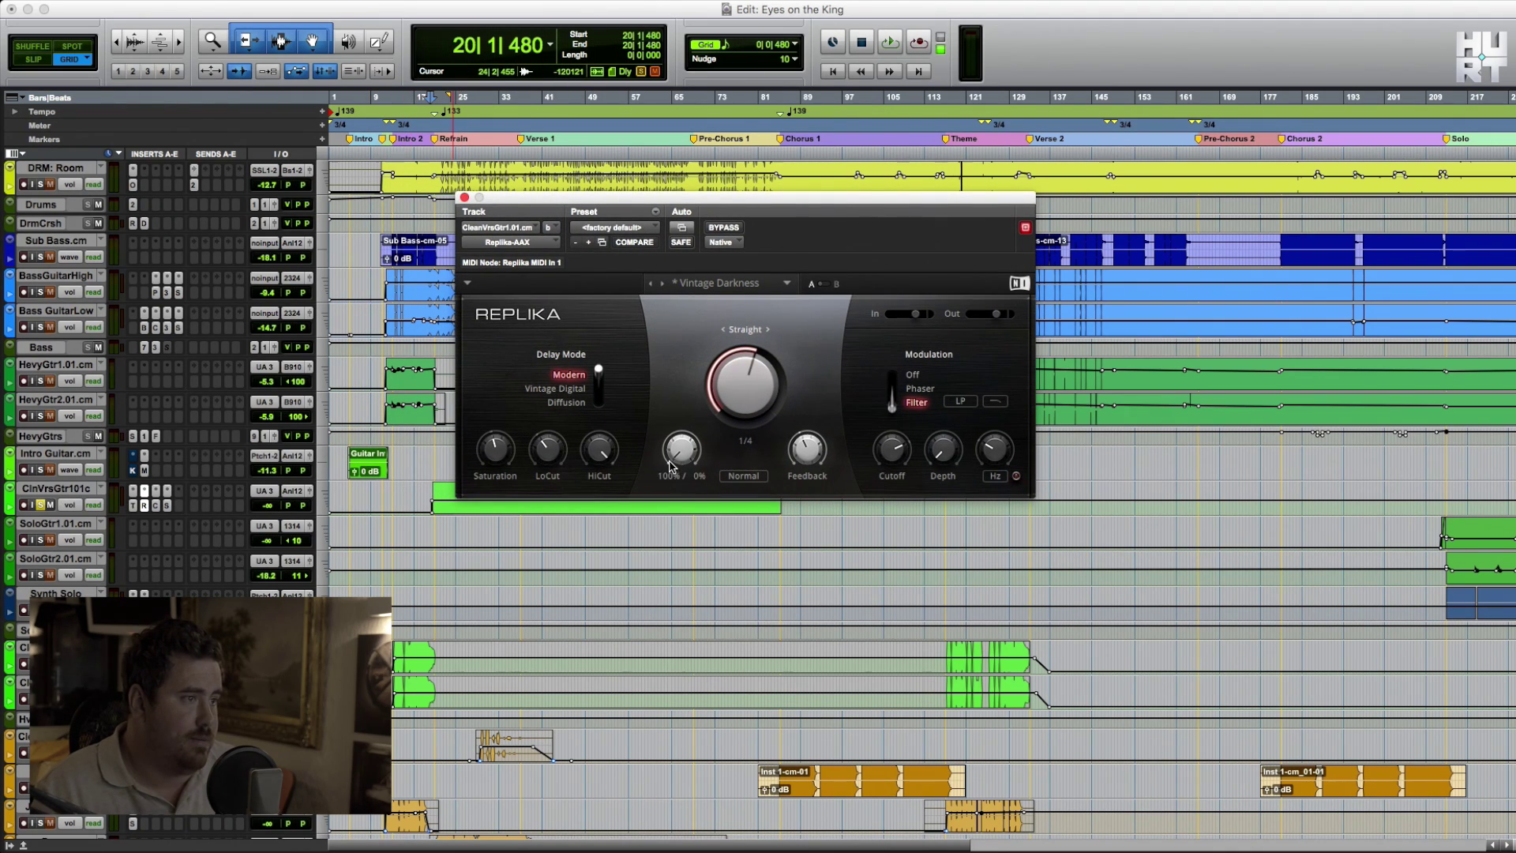
key("space")
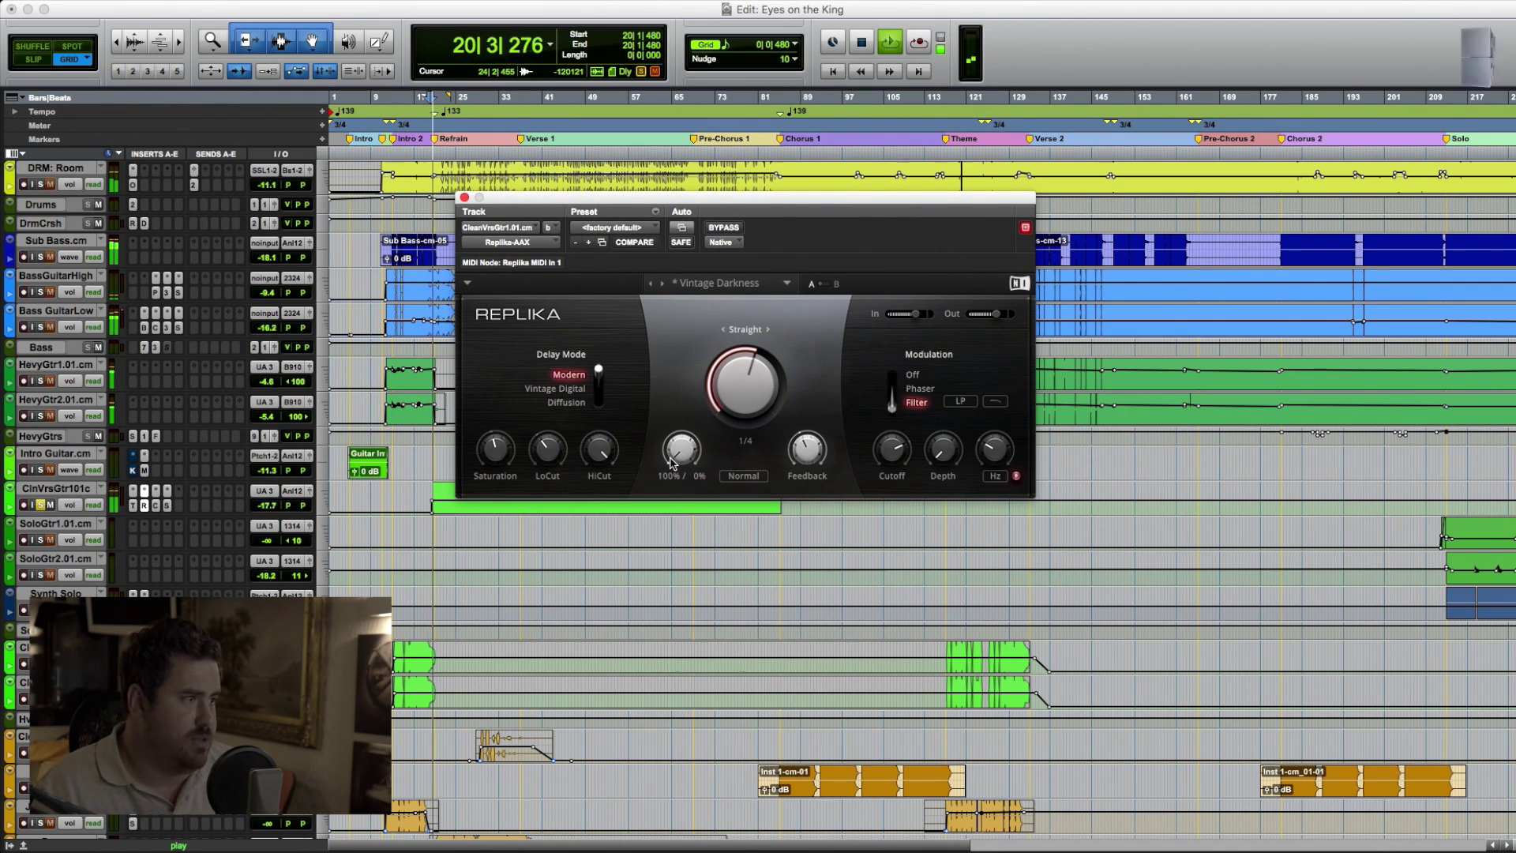
left_click_drag(670, 462, 670, 477)
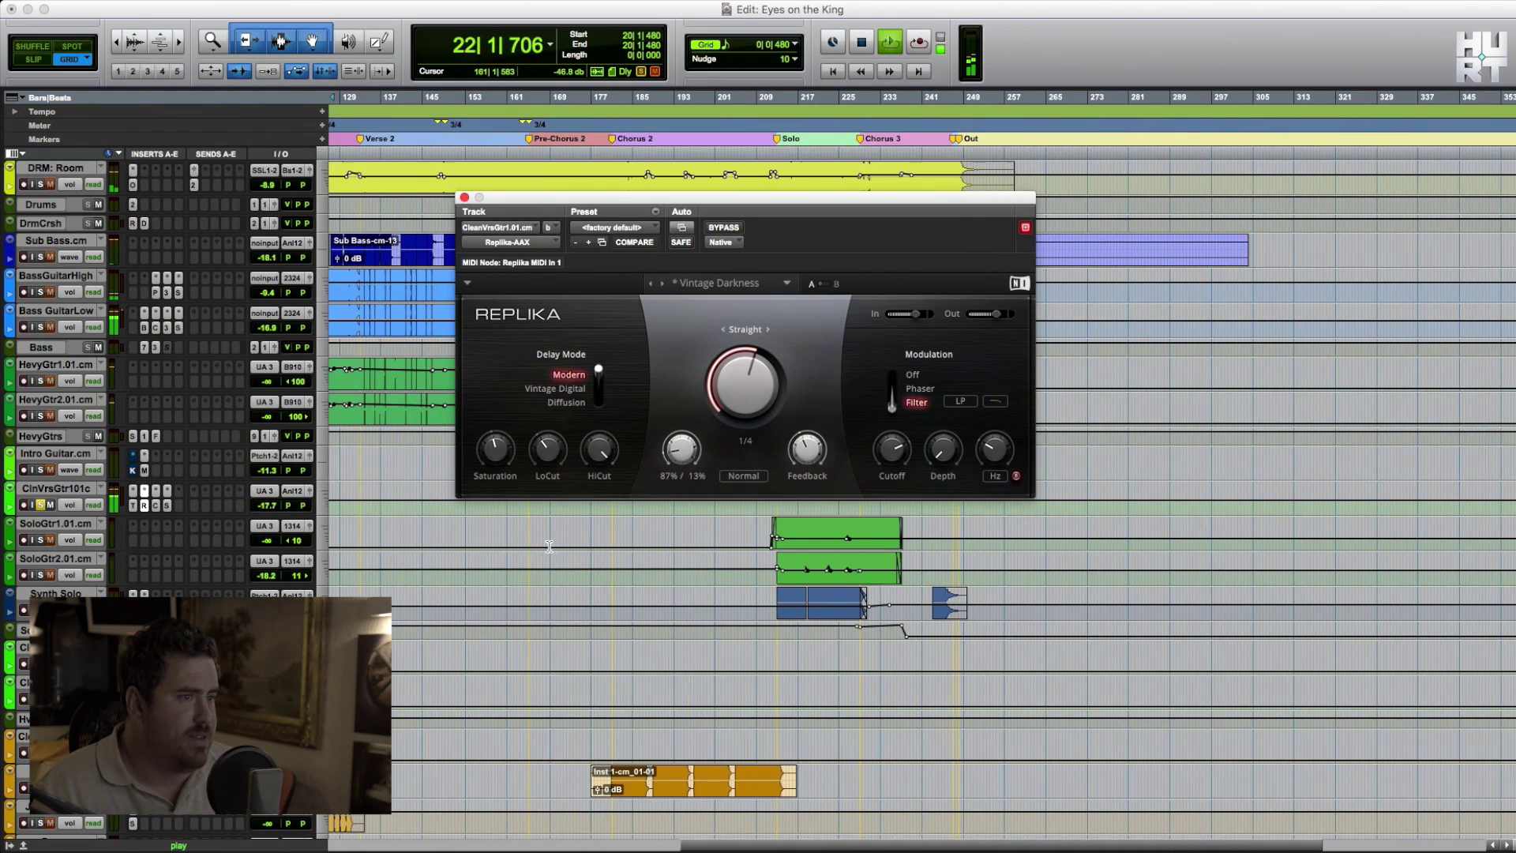
key("space")
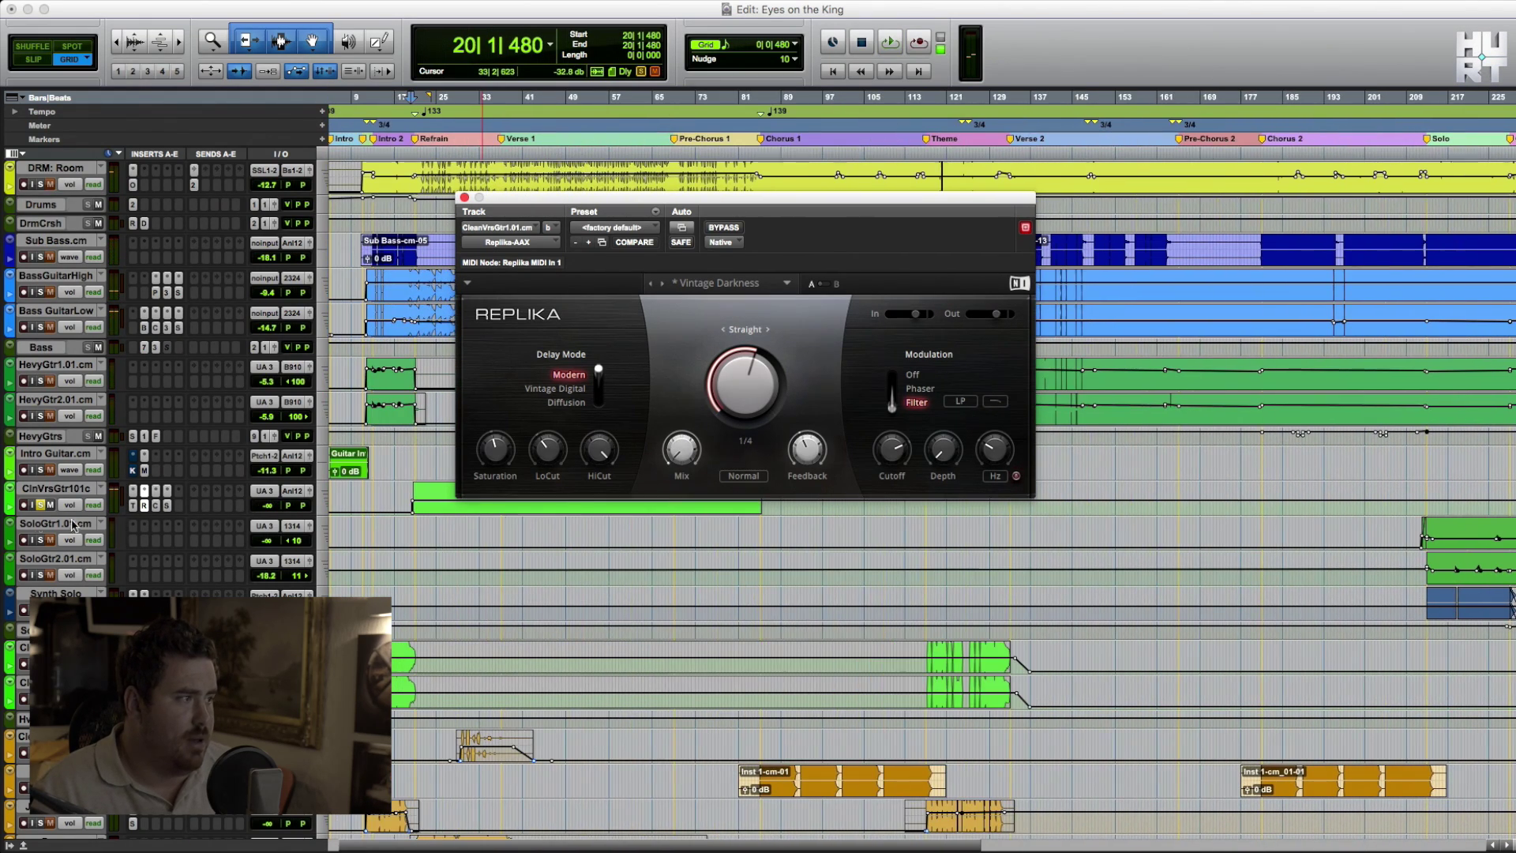
Show an automation lane under the clean verse guitar displaying the Replika-AAX Mix parameter
left_click(11, 512)
left_click(60, 530)
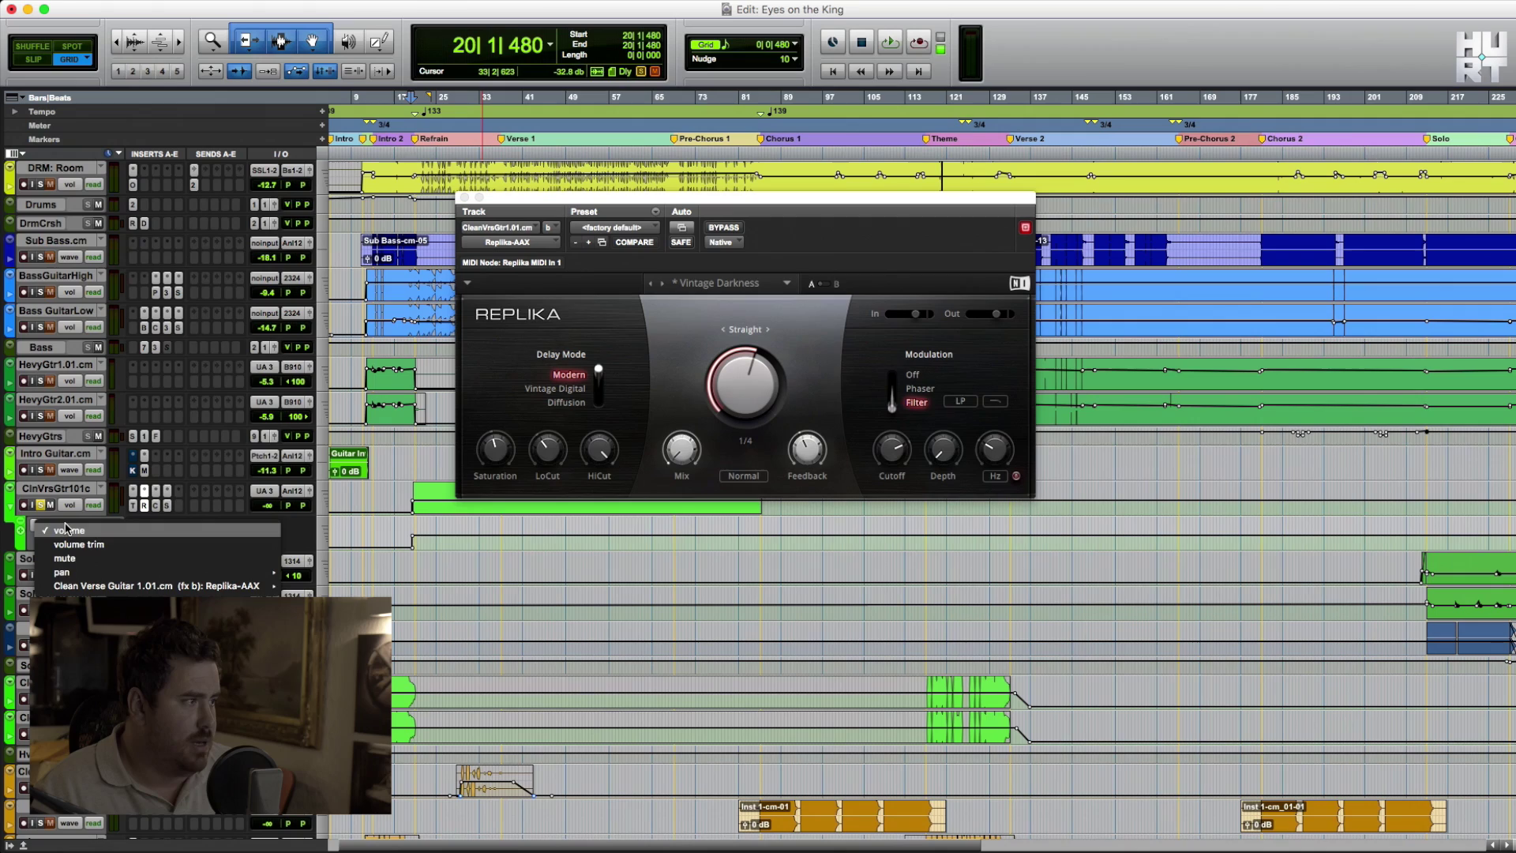
left_click(305, 589)
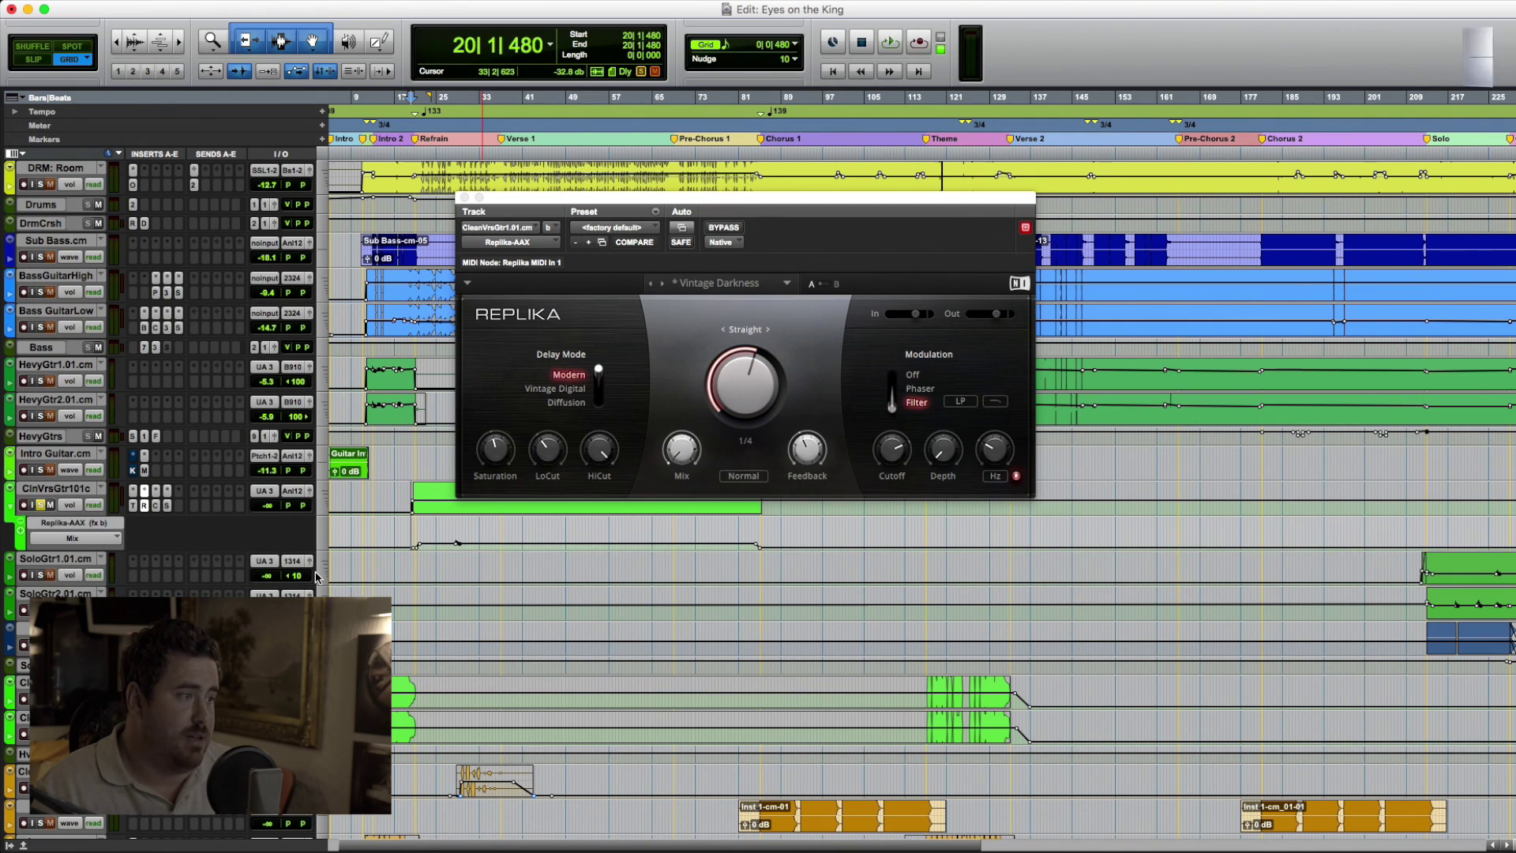
Audition the clean verse guitar from 20|3|000 to hear the Replika Mix automation in the Refrain
left_click(413, 528)
key("space")
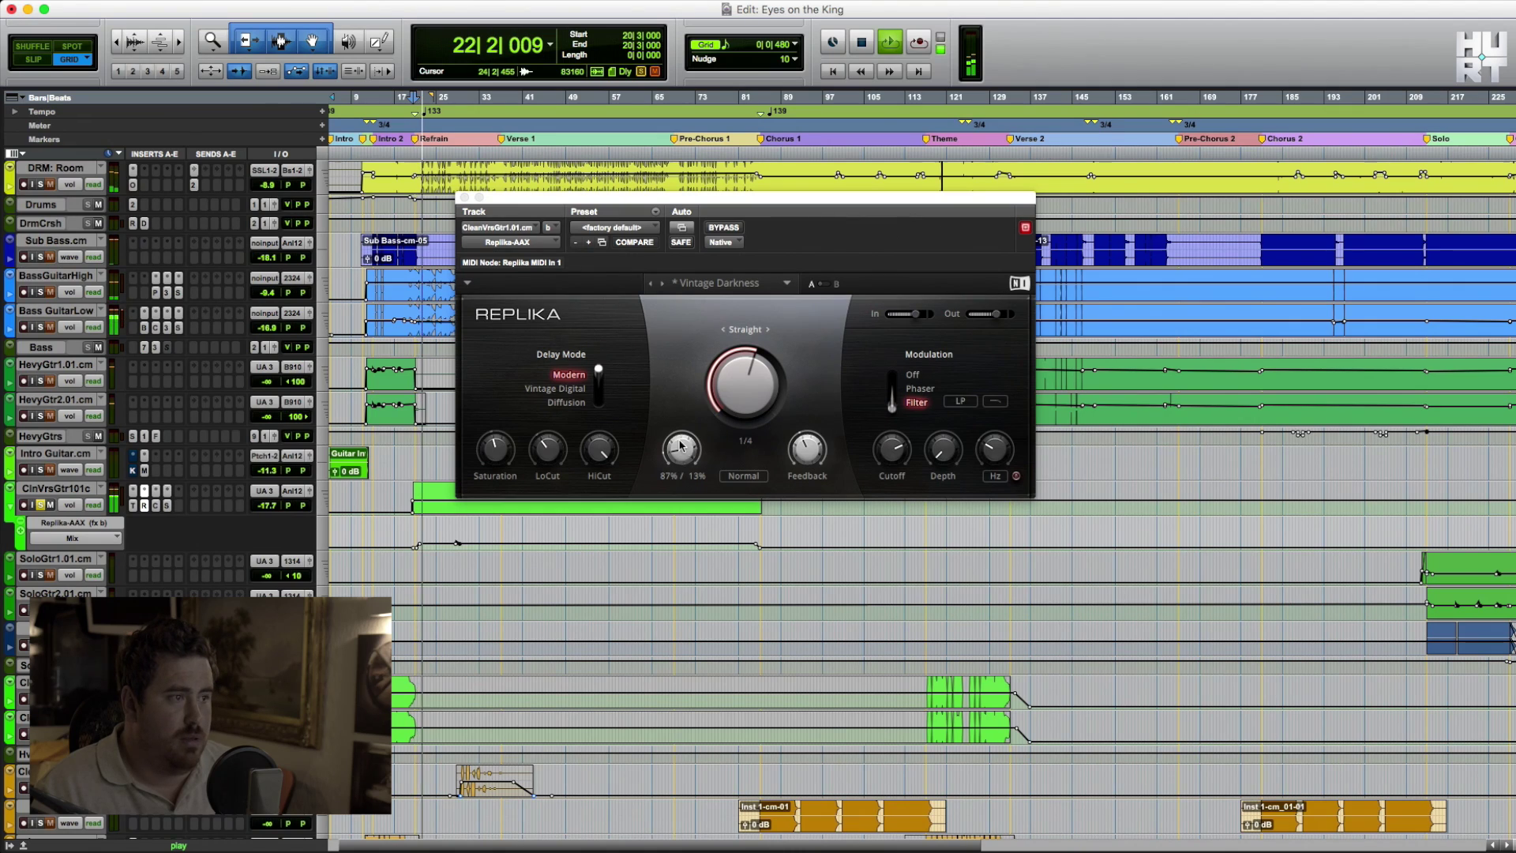
key("space")
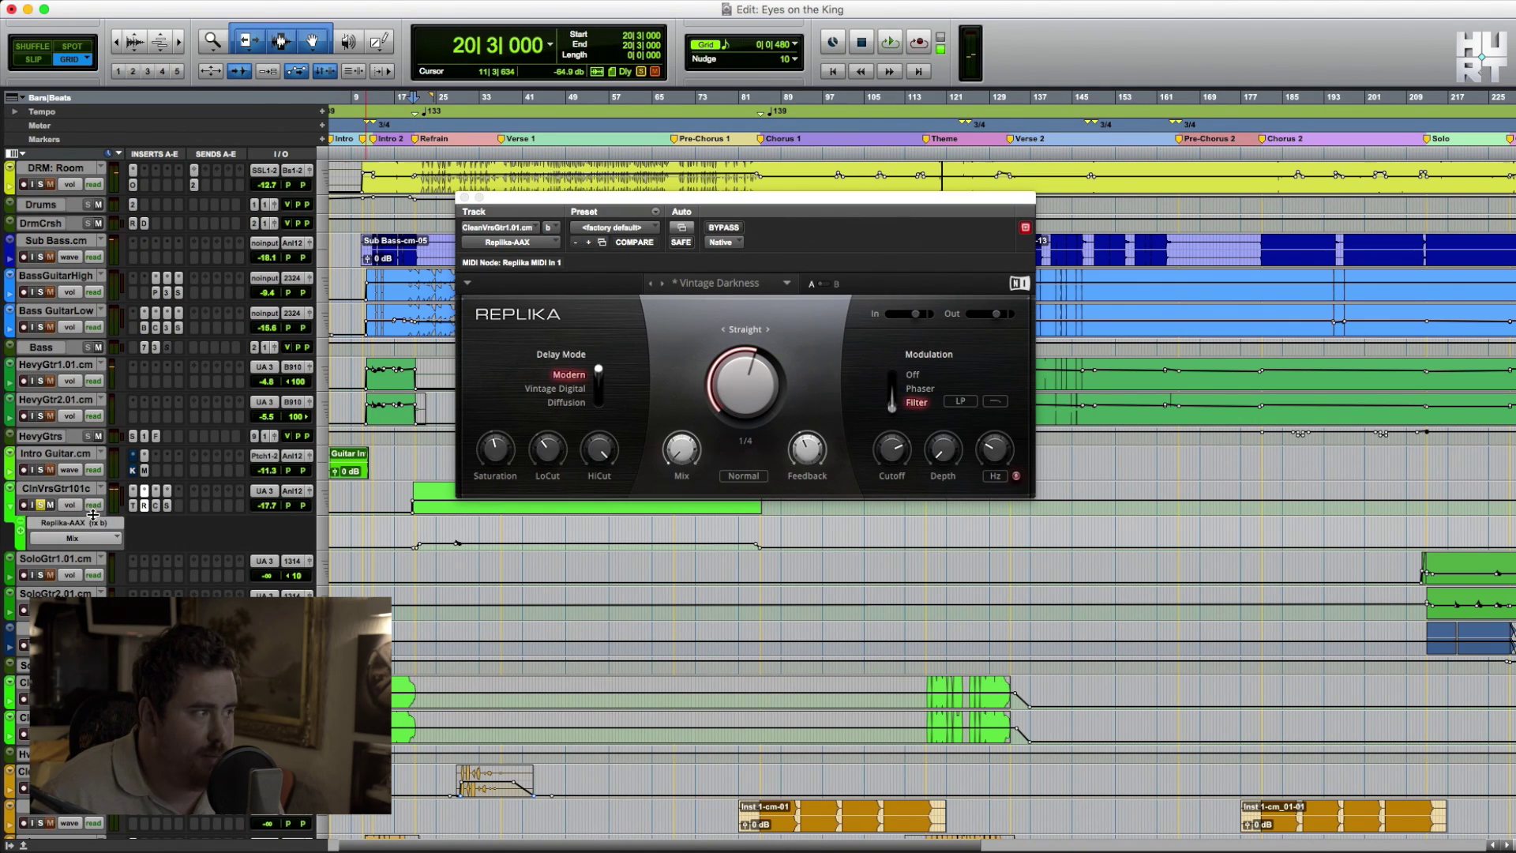
key("space")
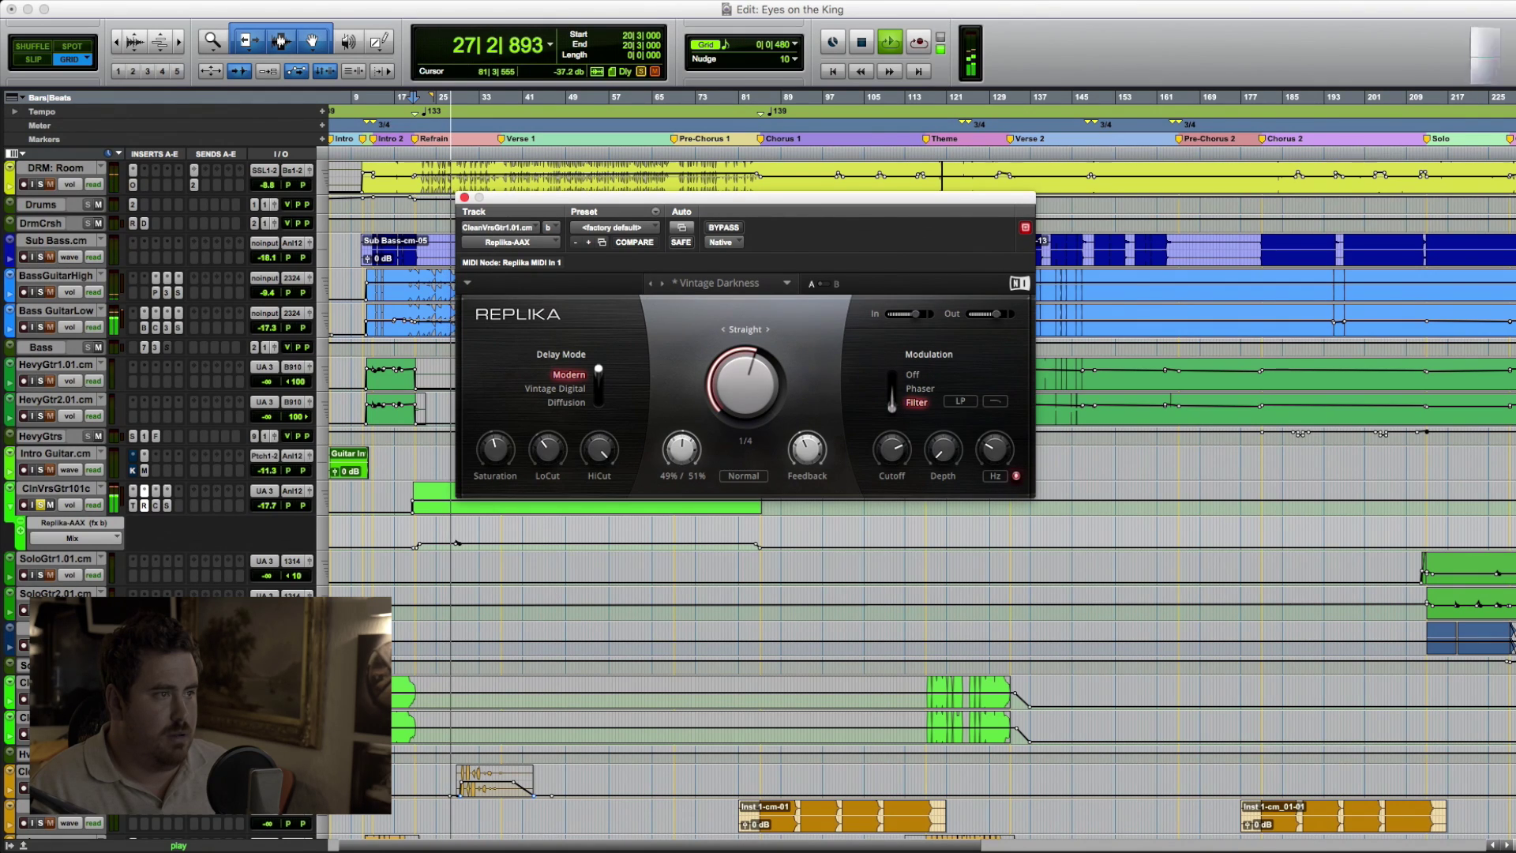
key("space")
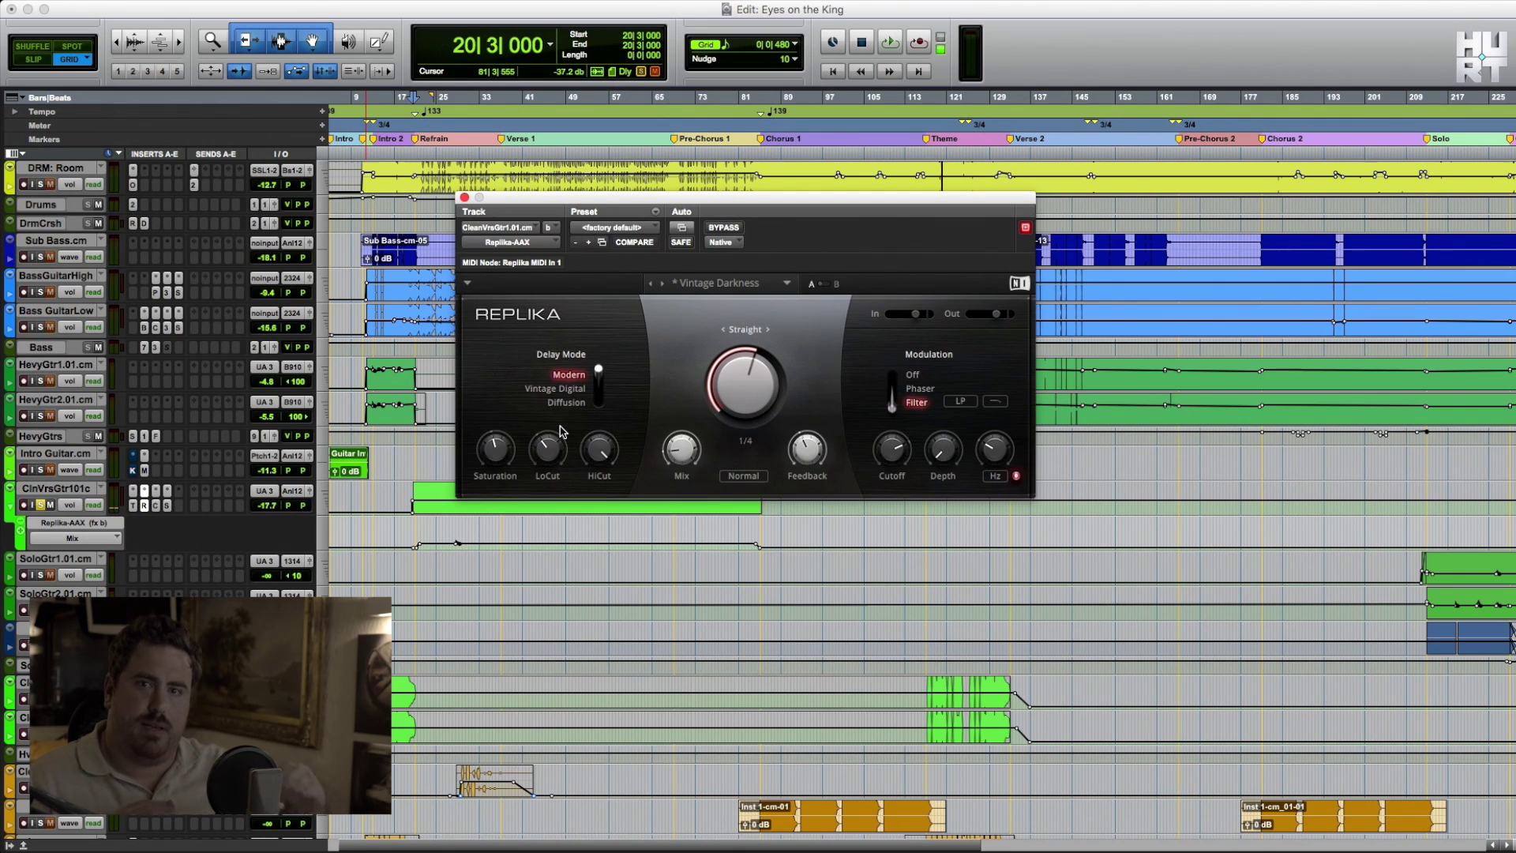
Open the Center insert and the SSLChannel insert of the clean verse guitar to view their settings
left_click(155, 506)
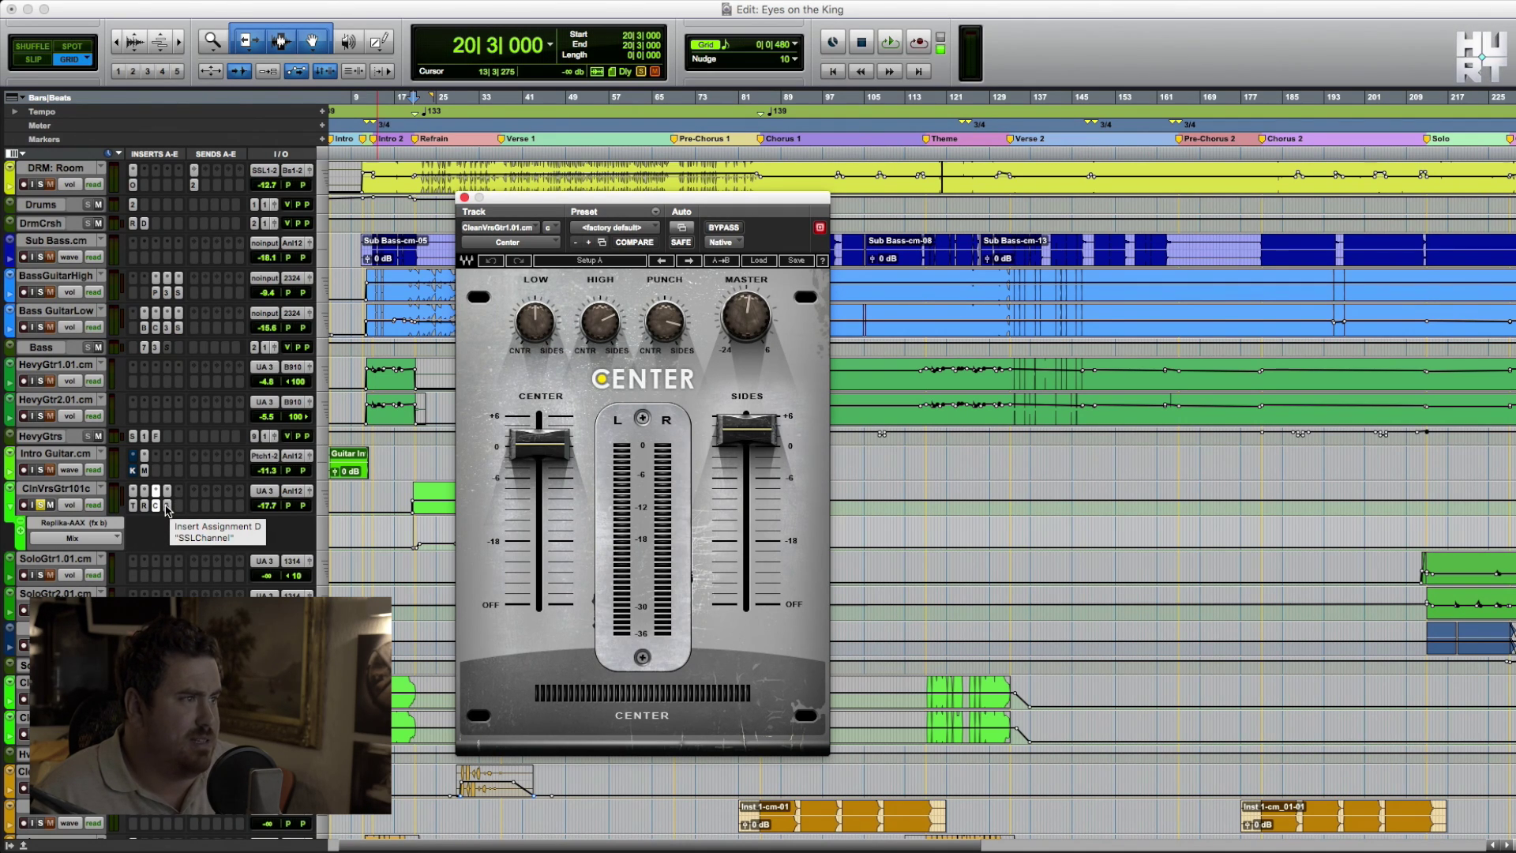
left_click(167, 506)
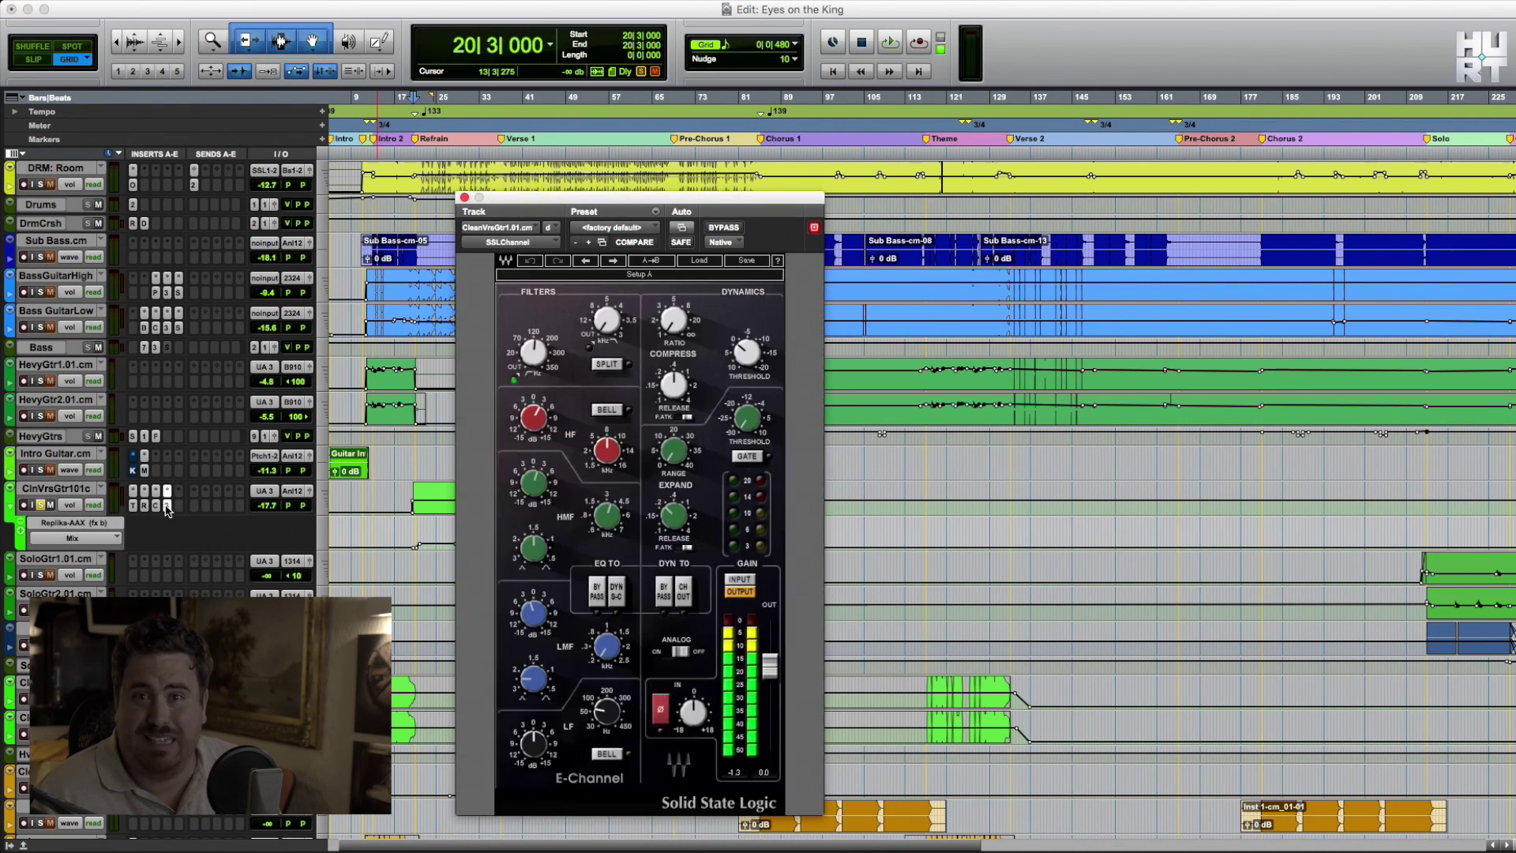